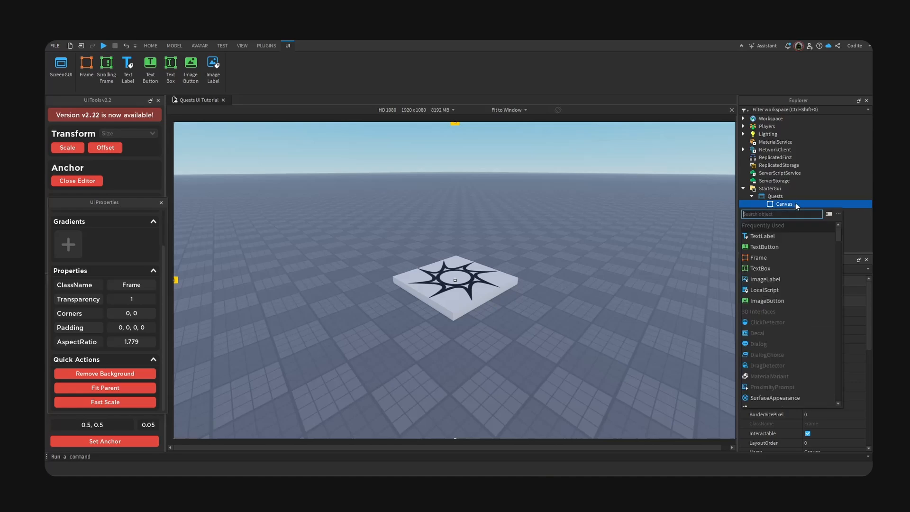
- Add a frame named Main inside Canvas and centre it with an anchor of 0.5, 0.5
click(764, 272)
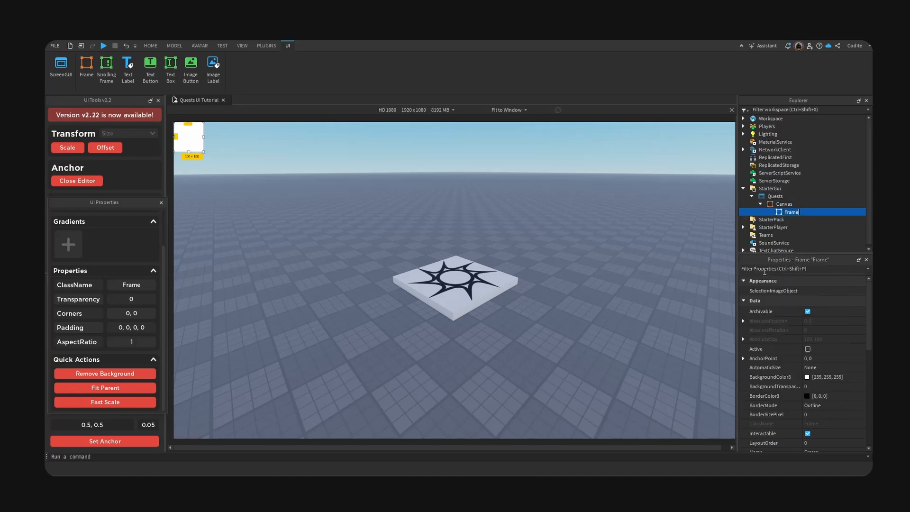
text(Main)
key(Return)
click(105, 441)
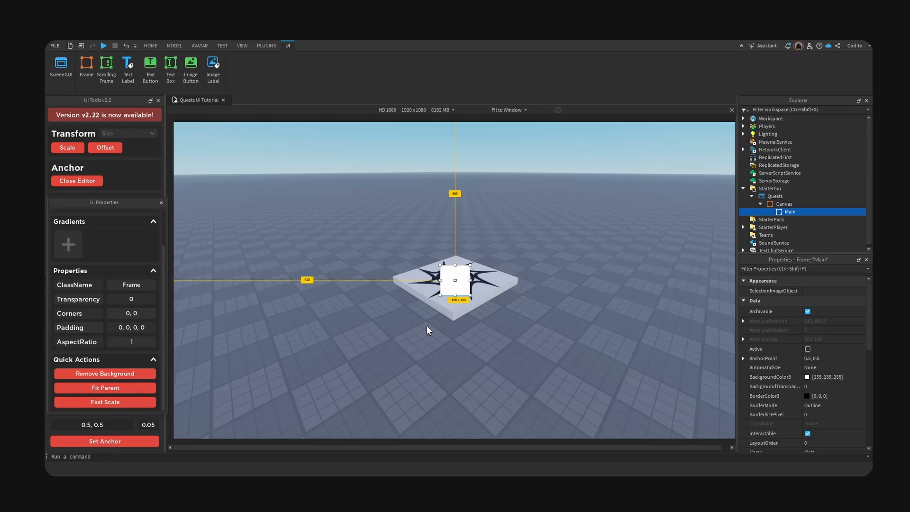
- Enlarge the Main frame to about 931 x 629 pixels and recentre it on the canvas
drag(470, 296, 631, 396)
drag(588, 349, 486, 279)
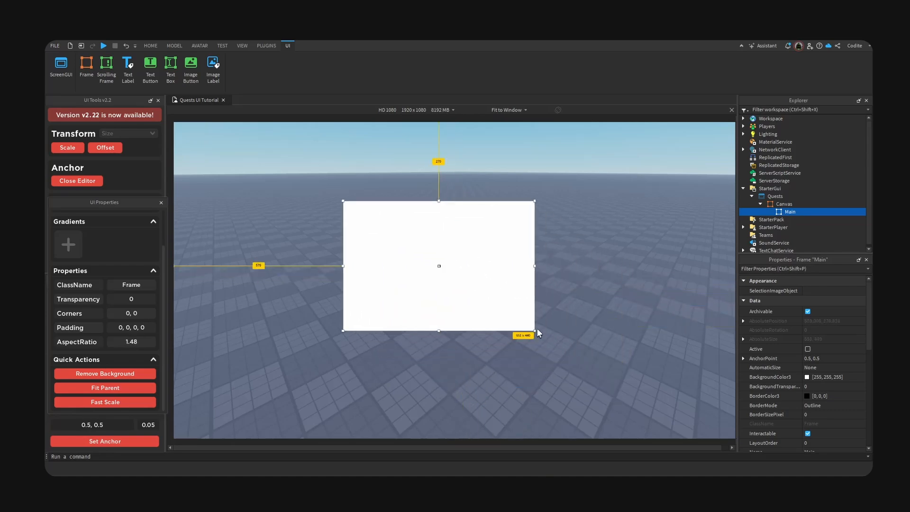
drag(534, 329, 605, 376)
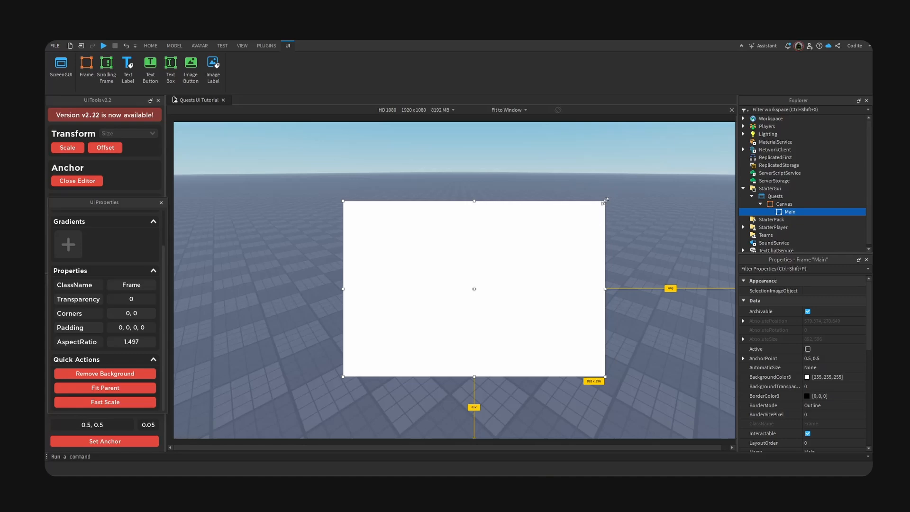
drag(604, 201, 616, 189)
click(105, 441)
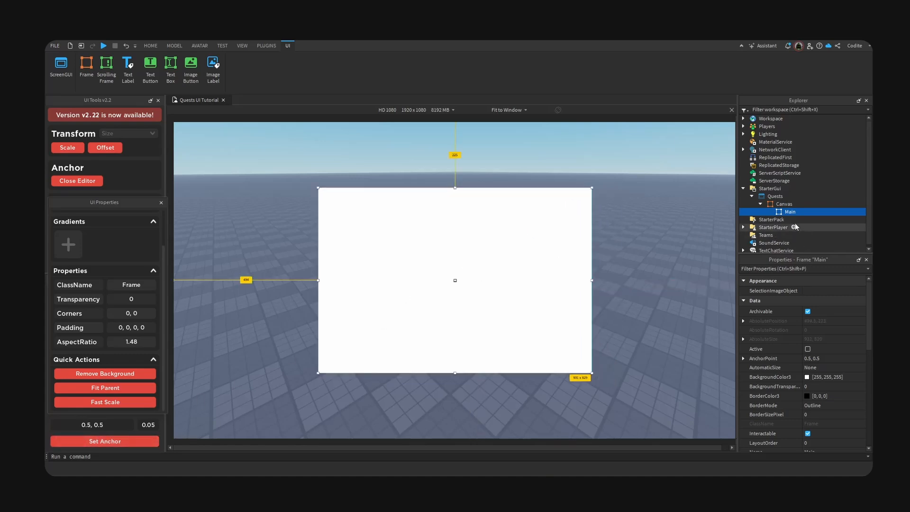
- Add a UICorner to the Main frame and set its corner radius scale to 0.1
click(802, 213)
text(corn)
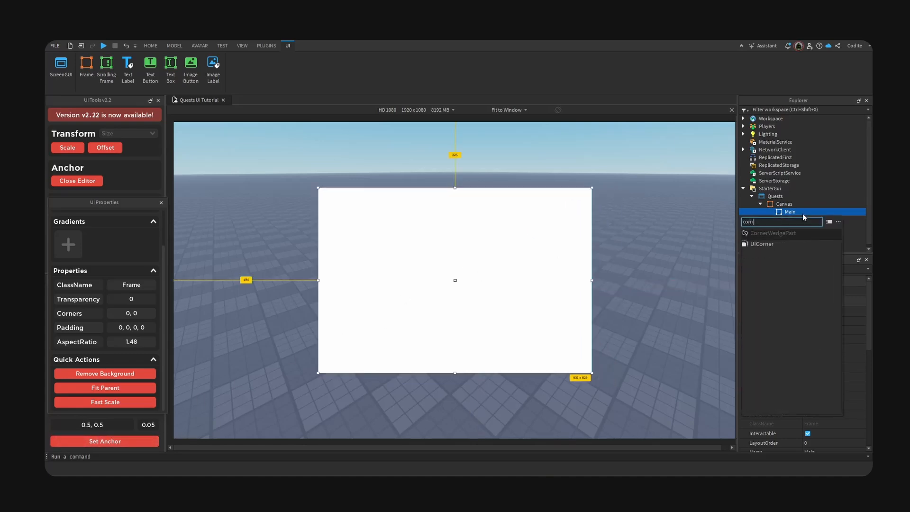
key(Return)
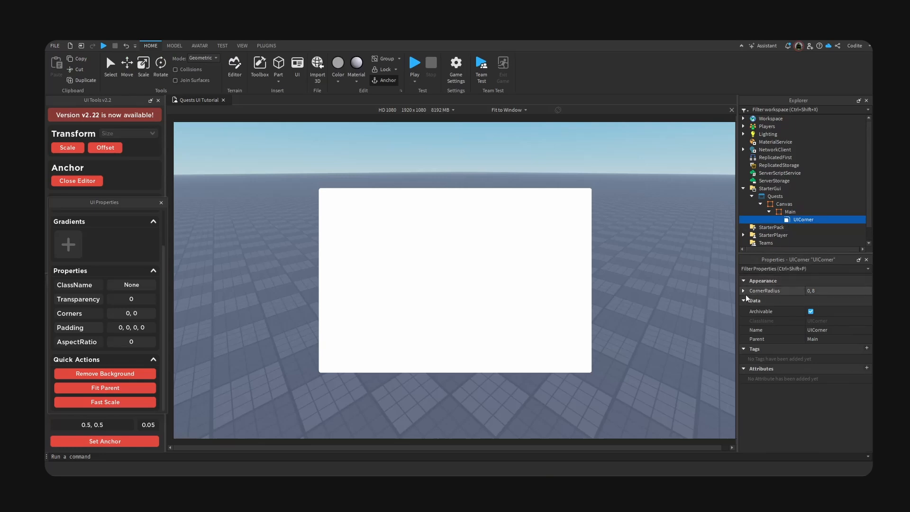
click(743, 291)
click(846, 300)
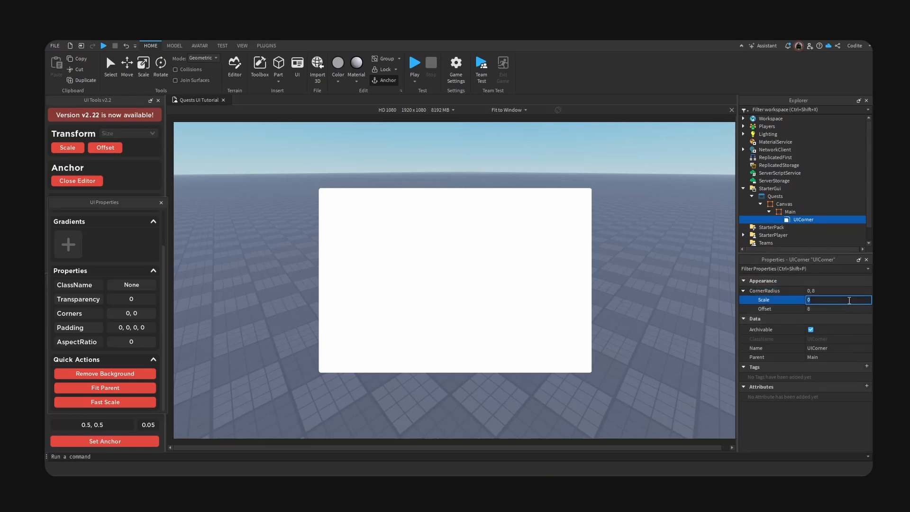
text(0.1)
key(Return)
- Set the UICorner's radius offset to 0 and its scale to 0.05
click(865, 309)
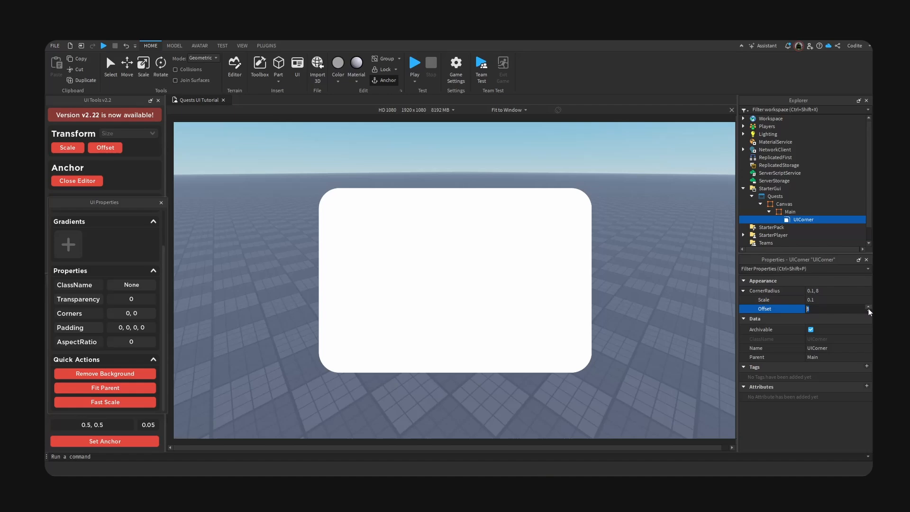
text(0)
key(Return)
click(870, 300)
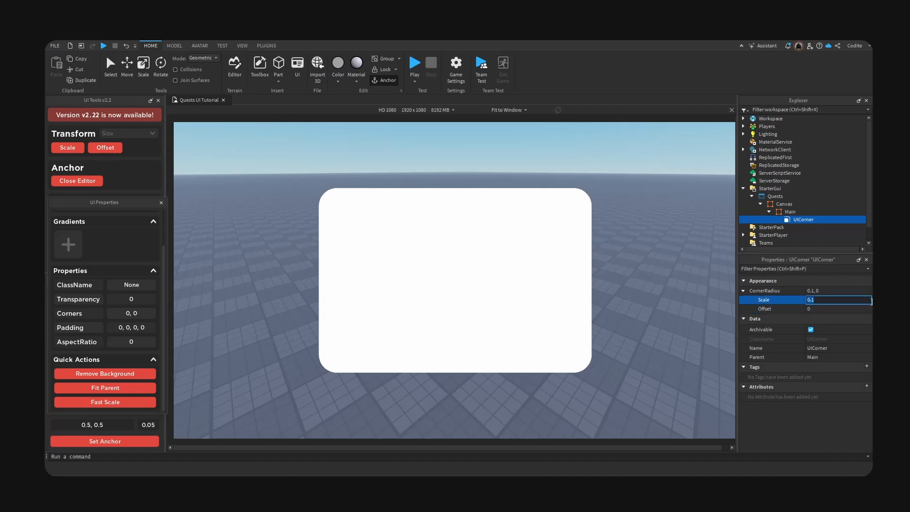
key(Return)
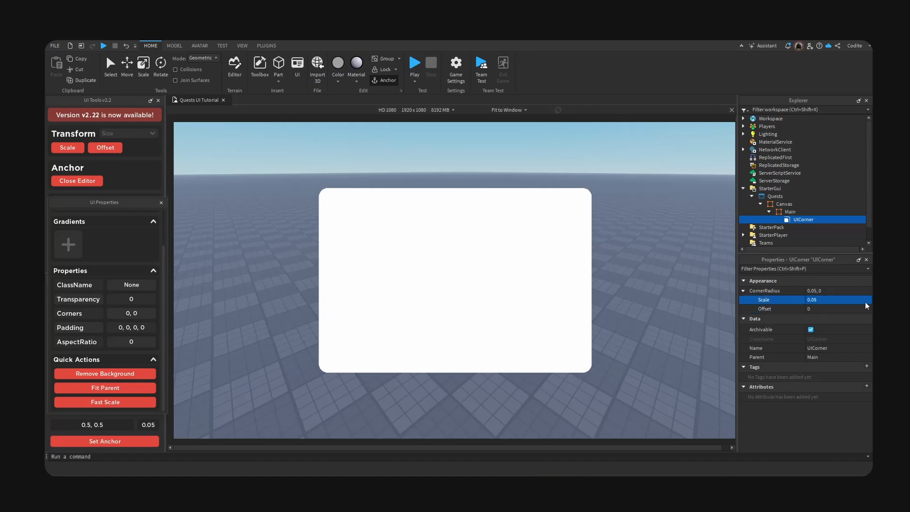
click(862, 301)
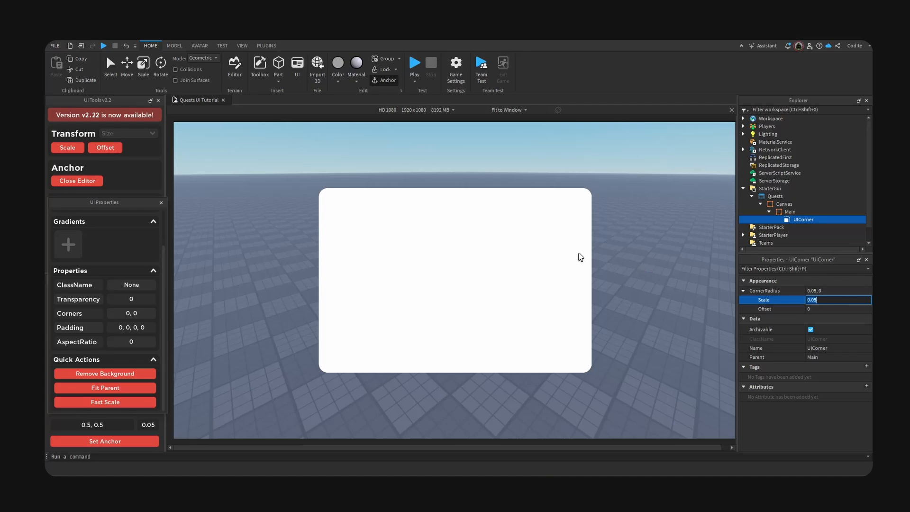
- Widen the Main frame to about 1044 pixels and recentre it on the canvas
click(528, 253)
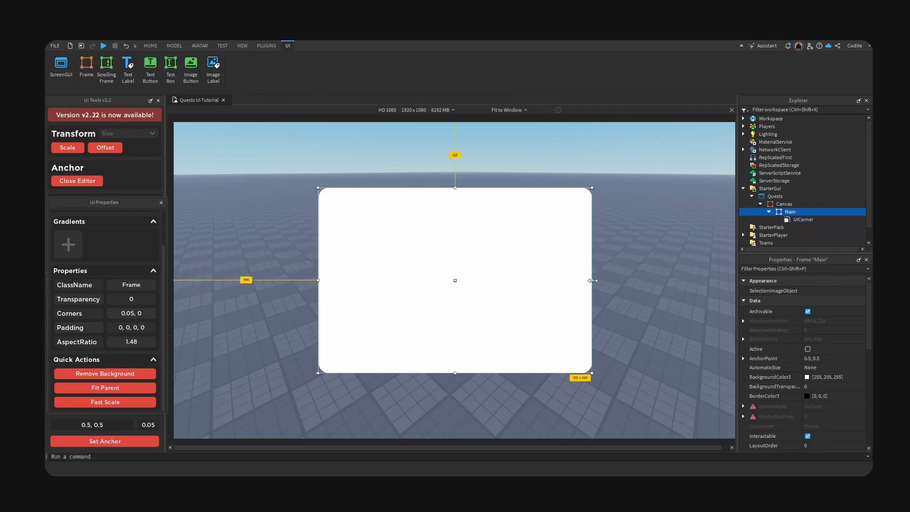
drag(592, 280, 625, 281)
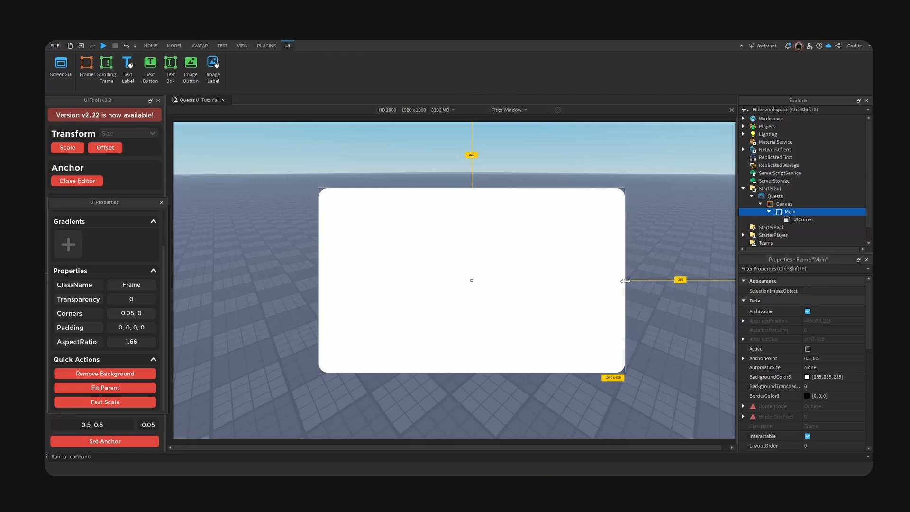
click(142, 441)
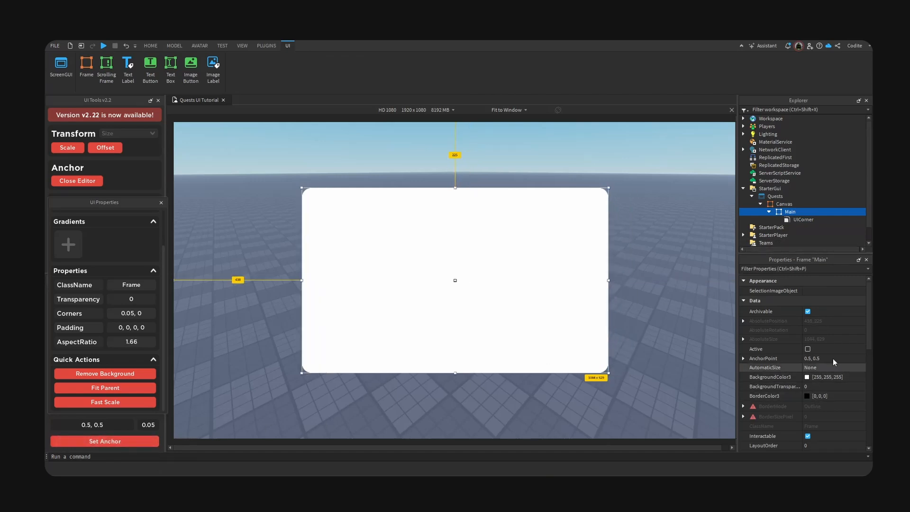
- Add a UIGradient to the Main frame and set its rotation to -90
click(800, 211)
text(grad)
click(785, 232)
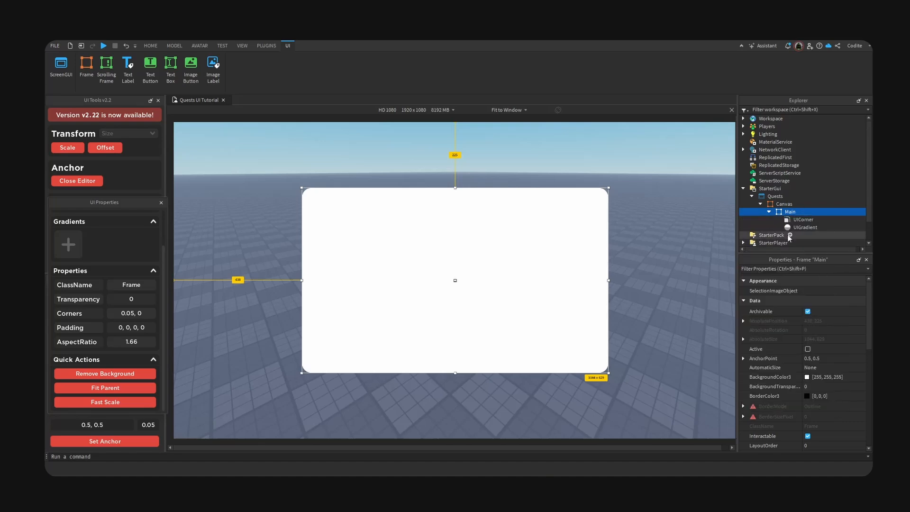
click(790, 228)
click(851, 319)
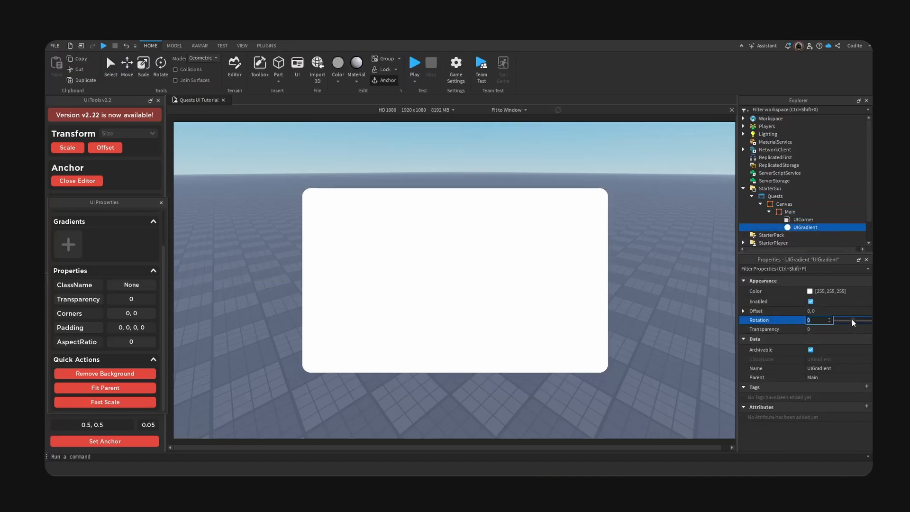
text(-90)
key(Return)
- Set the first colour stop of Main's gradient to near-black #141414
click(853, 291)
click(862, 291)
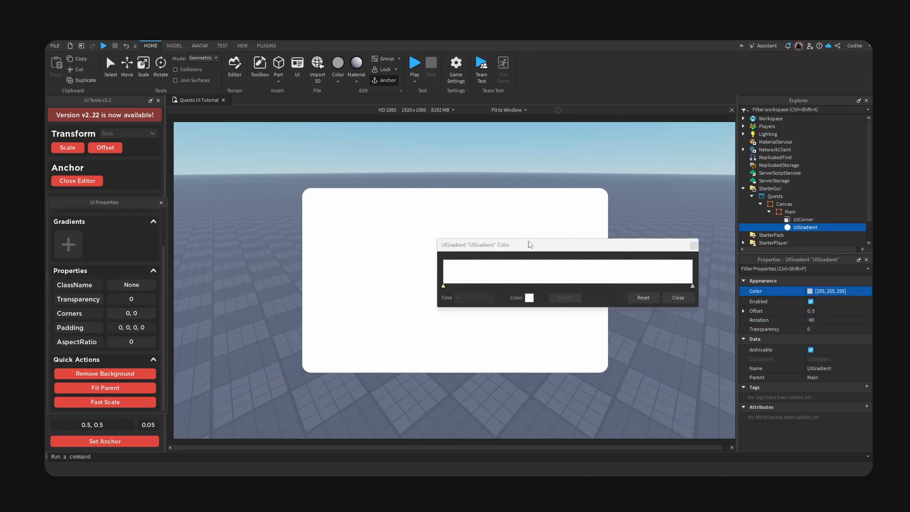
click(529, 297)
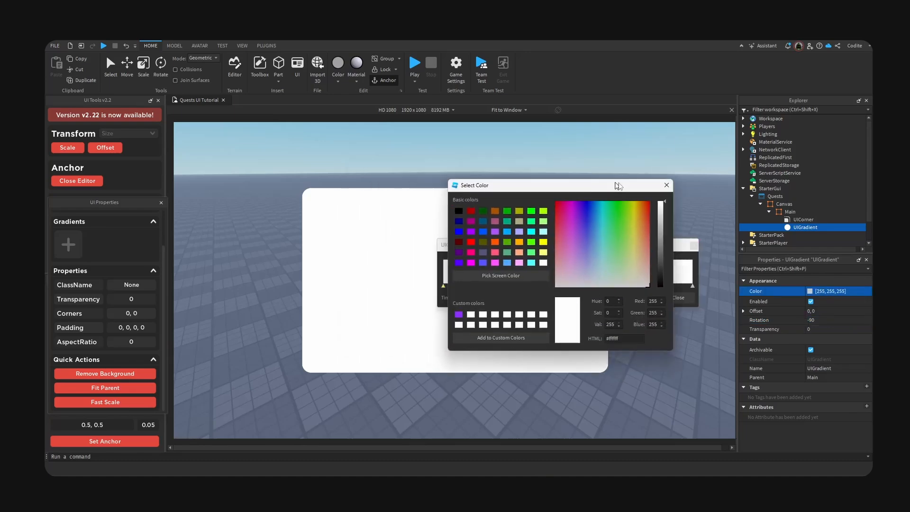
click(669, 266)
drag(668, 266, 666, 282)
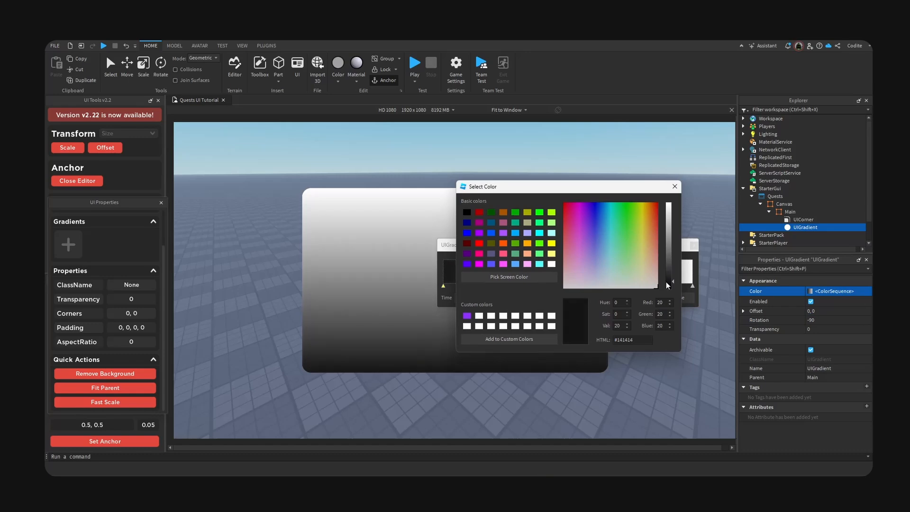
click(674, 186)
- Set the end colour stop of Main's gradient to dark grey #242424 and finish editing the gradient colours
click(692, 285)
click(529, 298)
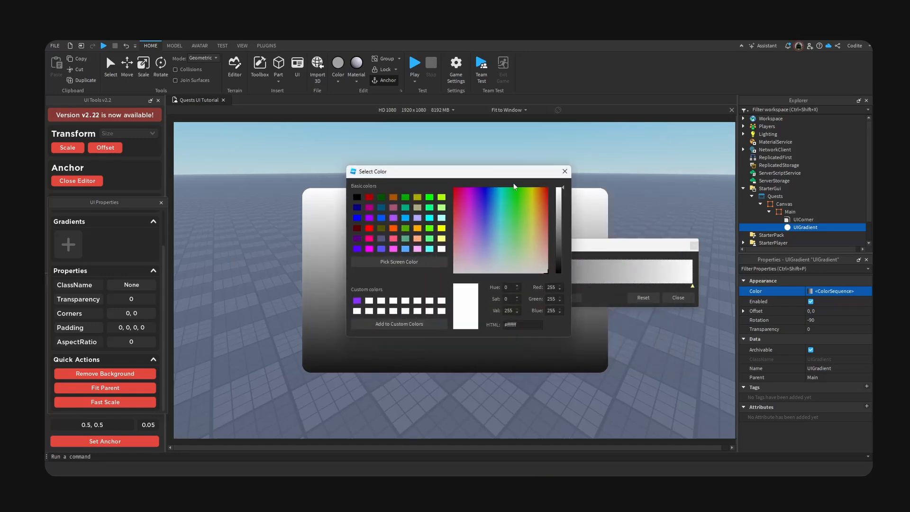
drag(662, 287, 664, 279)
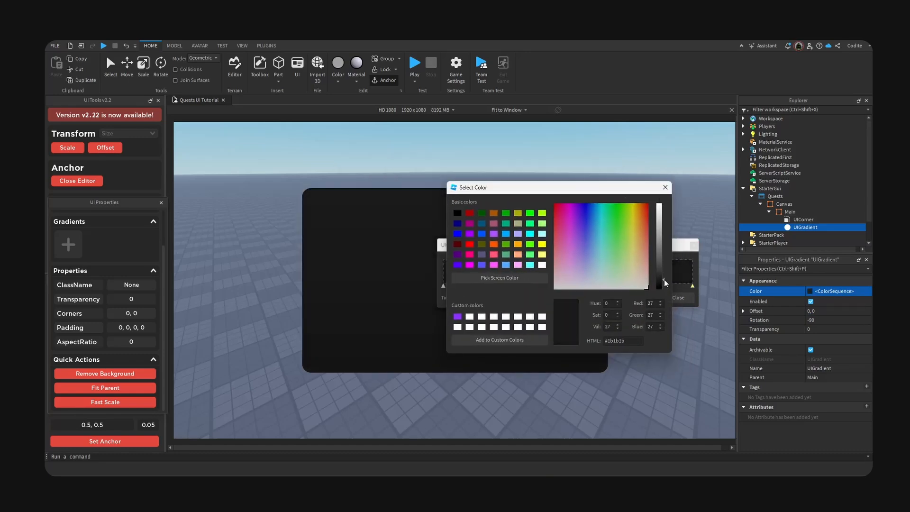
click(665, 188)
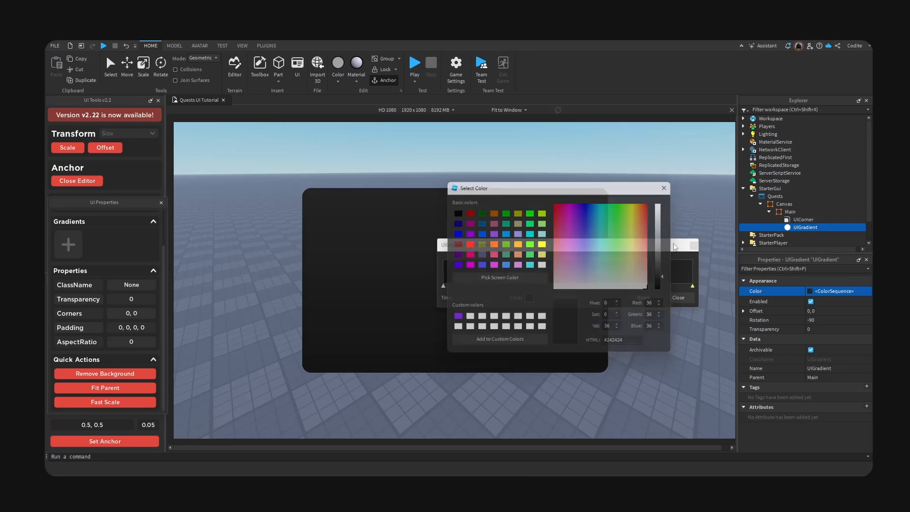
click(685, 300)
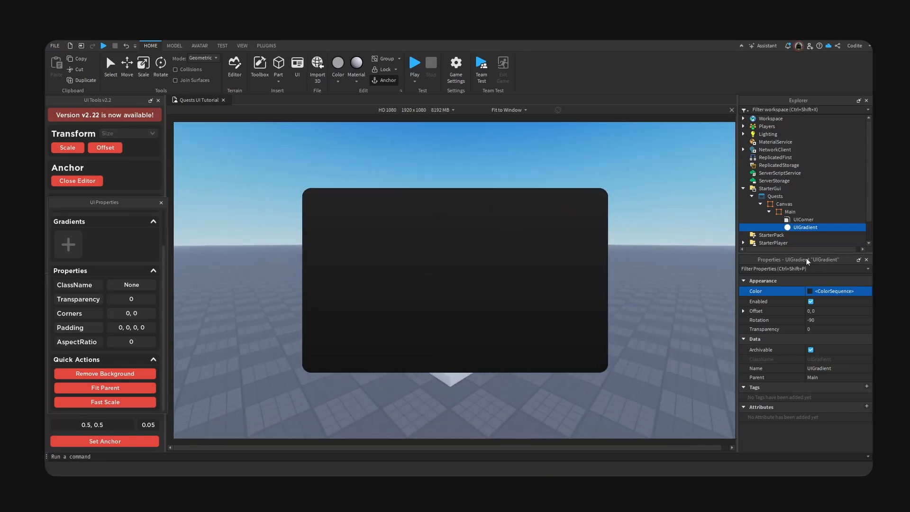
- Set the Main frame's background transparency to 0.05 and check the see-through effect against the scene
click(789, 213)
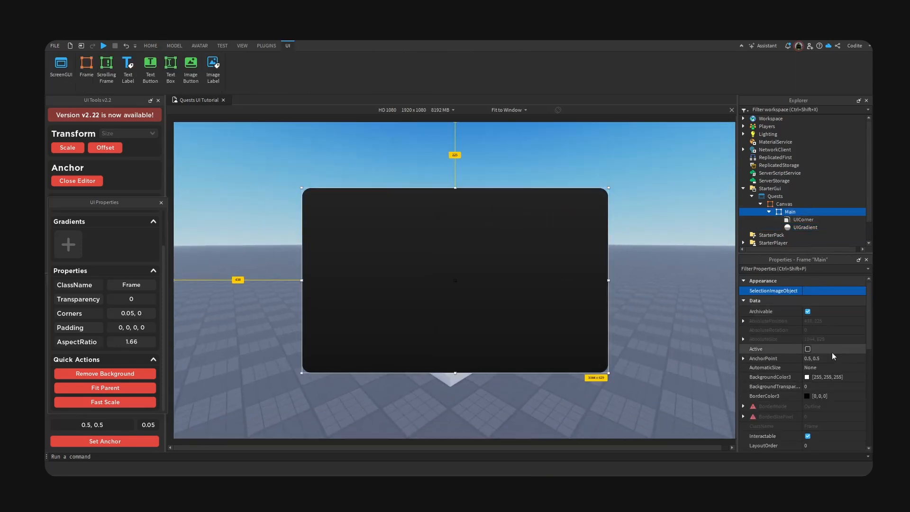
click(843, 384)
text(0.05)
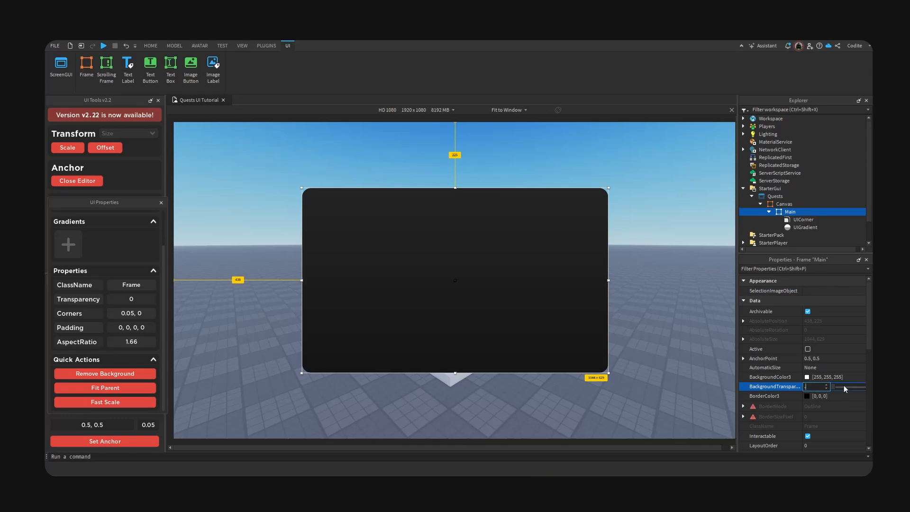
key(Return)
right_drag(657, 266, 657, 266)
click(657, 265)
right_drag(636, 295, 639, 293)
right_drag(670, 235, 670, 235)
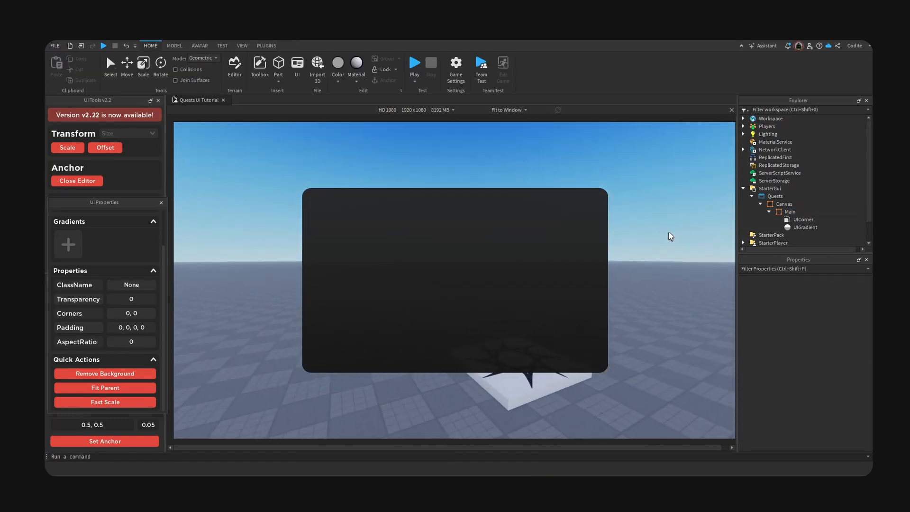
- Add a UIStroke to the Main frame and set its thickness to 3
click(790, 212)
click(802, 211)
text(str)
click(789, 245)
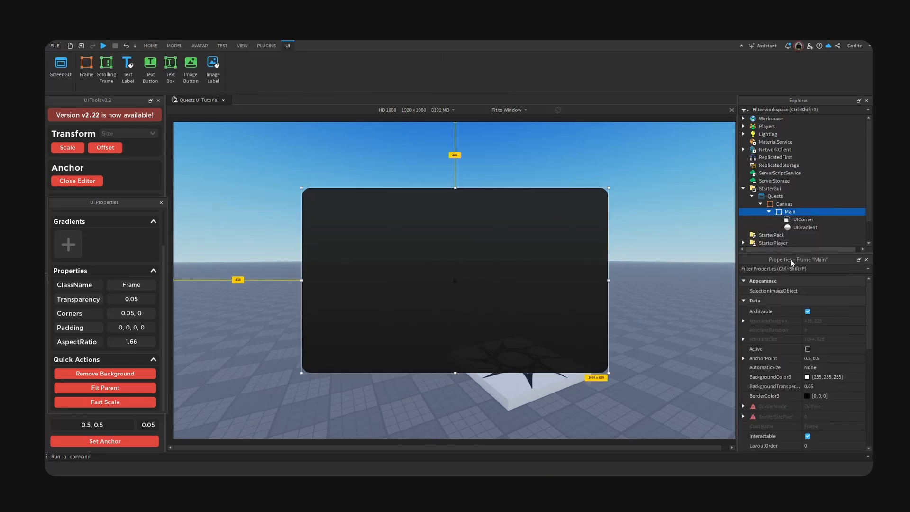
click(811, 317)
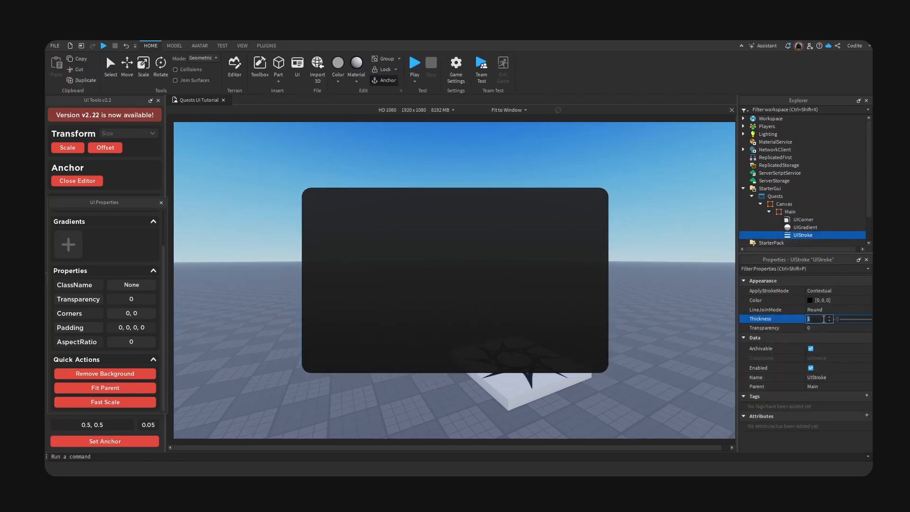
text(3)
key(Return)
- Set the UIStroke's colour to white (255, 255, 255)
click(809, 301)
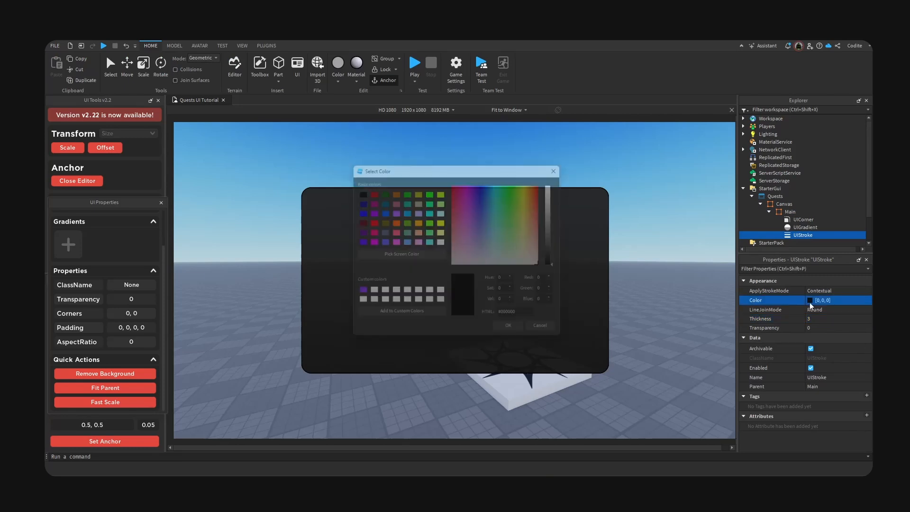
click(561, 185)
click(516, 335)
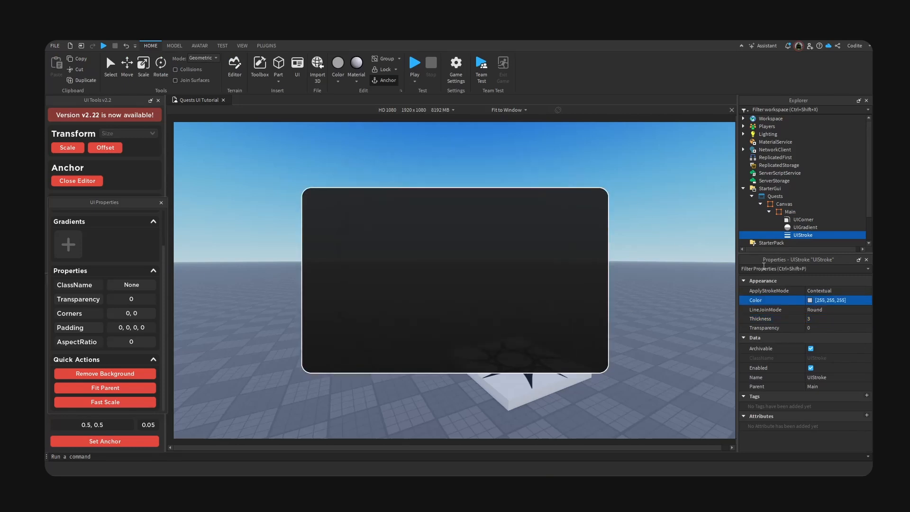
- Copy Main's UIGradient into its UIStroke
click(811, 226)
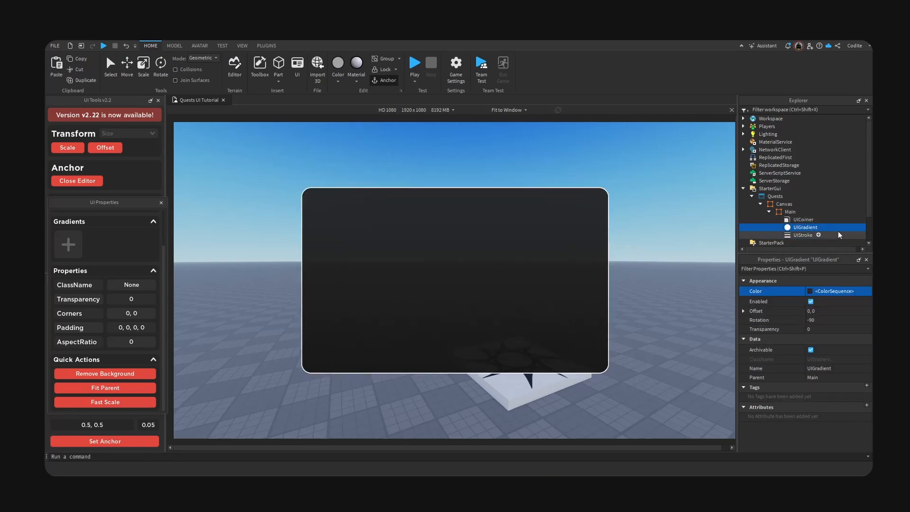
click(800, 235)
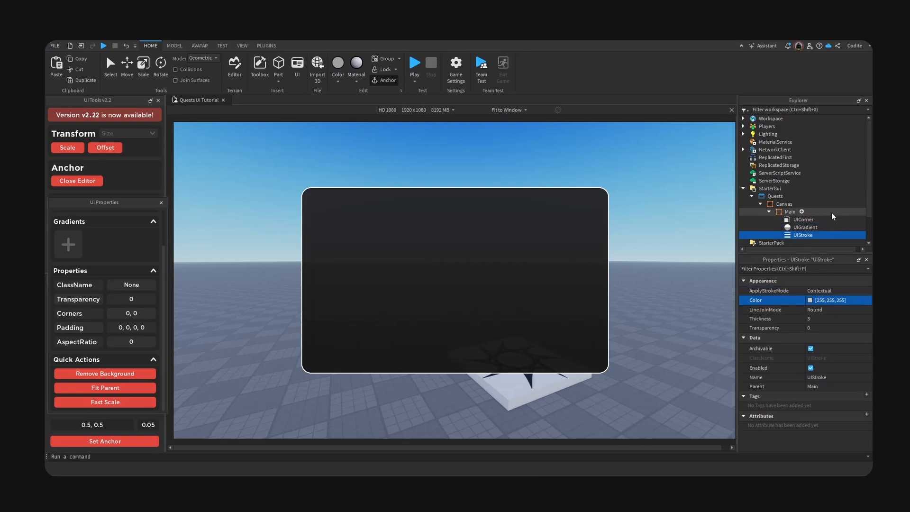
key(ctrl+shift+v)
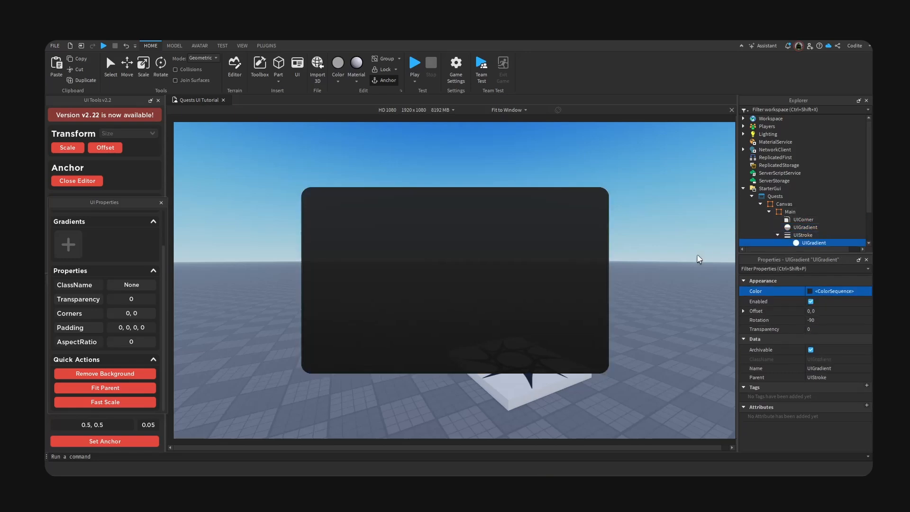
right_drag(696, 255, 697, 253)
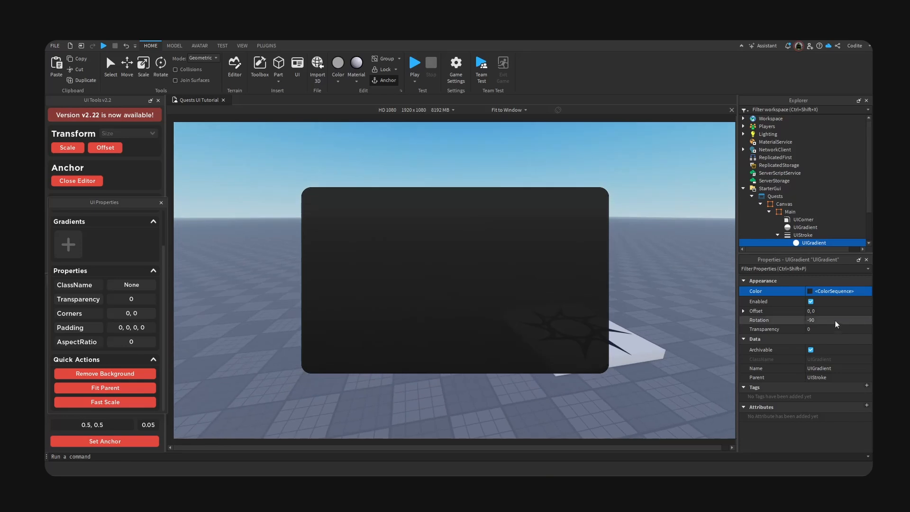
- Set the rotation of the UIStroke's gradient to 90
click(844, 320)
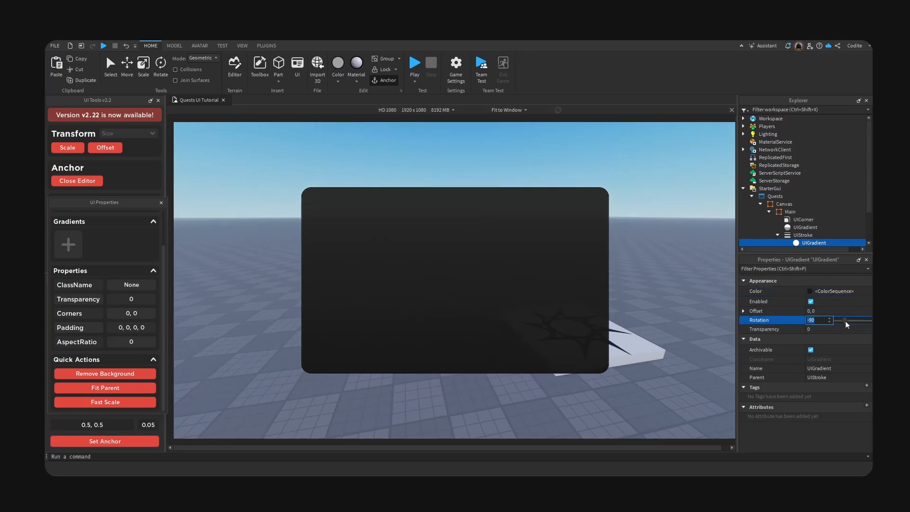
text(90)
key(Return)
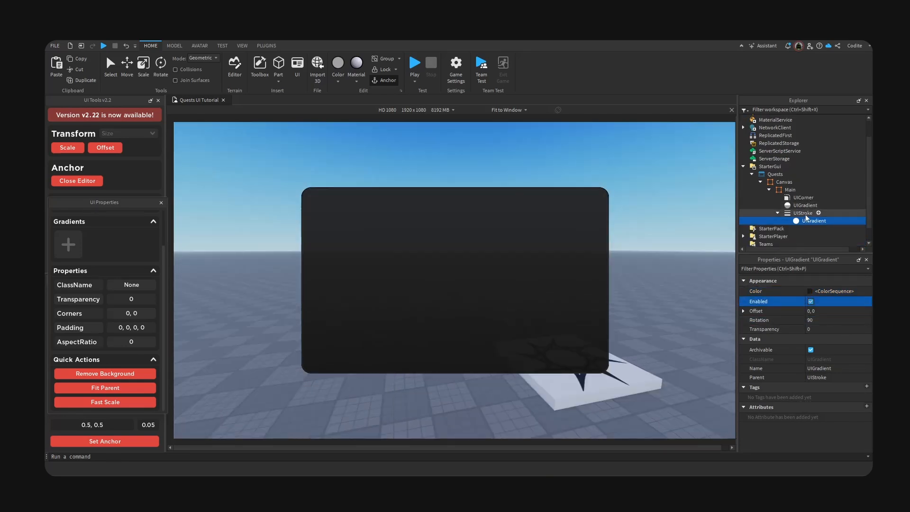
- Set the thickness of Main's UIStroke to 4
click(805, 214)
click(845, 321)
text(5)
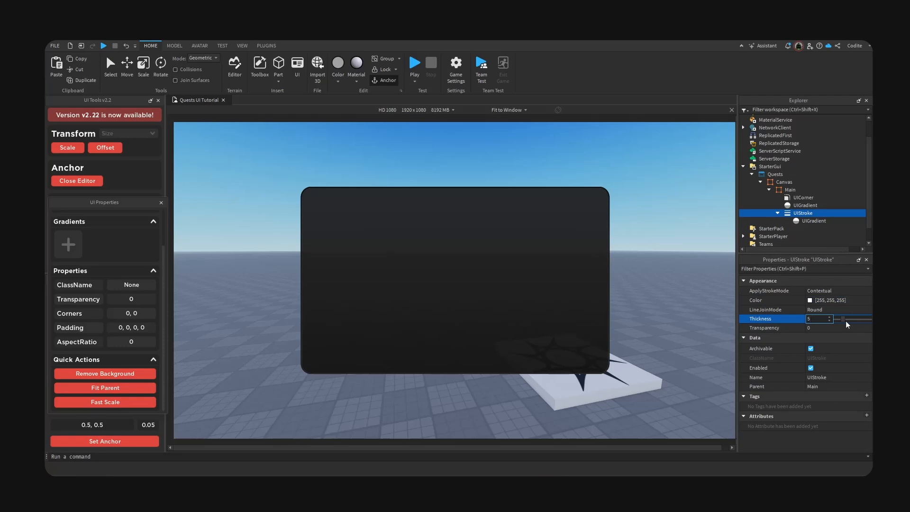
key(BackSpace)
text(4)
key(Return)
- Show the preview at actual resolution and set the start colour of the UIStroke's gradient to dark grey #212121
click(505, 112)
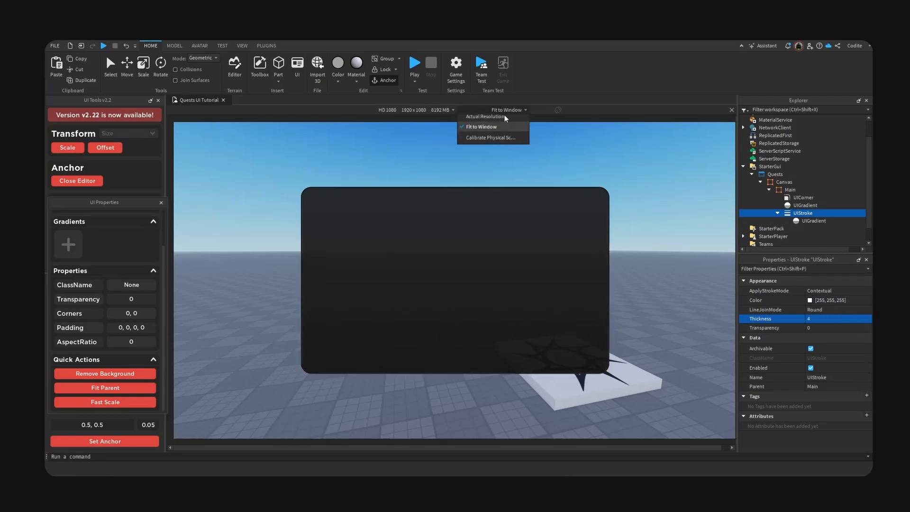
click(486, 117)
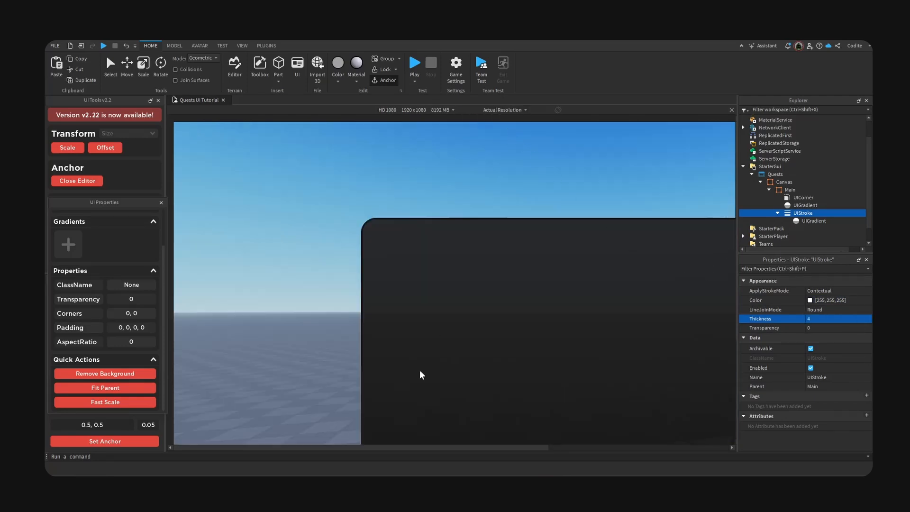
drag(409, 447, 505, 426)
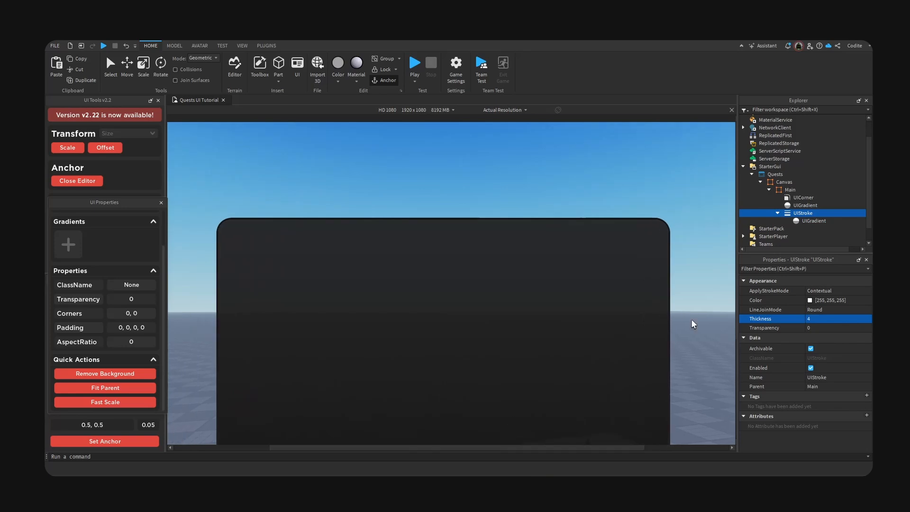
drag(736, 219, 817, 254)
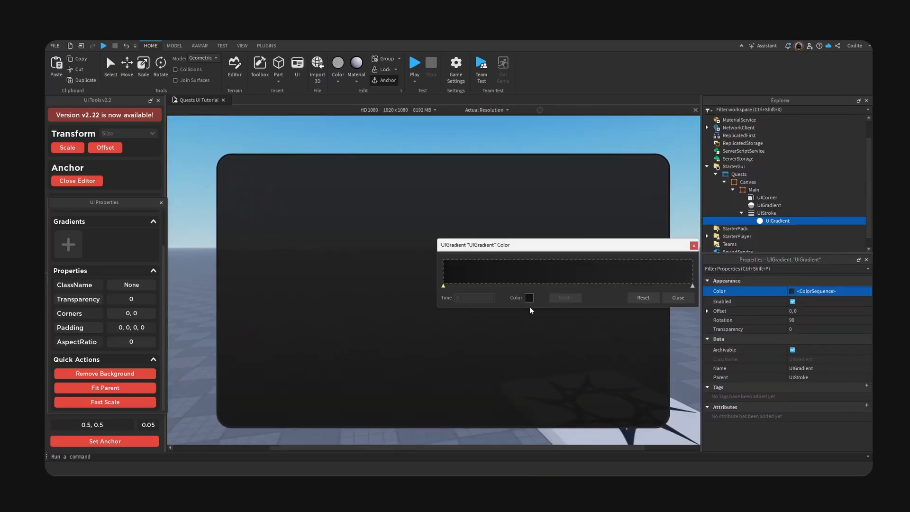
click(530, 299)
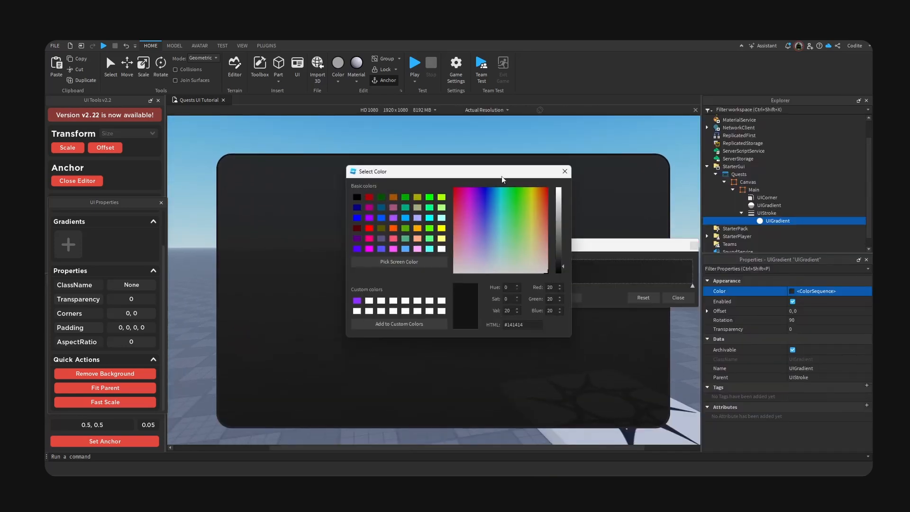
drag(502, 179, 562, 182)
mouse_move(621, 265)
mouse_down()
mouse_move(624, 253)
mouse_move(624, 266)
mouse_up()
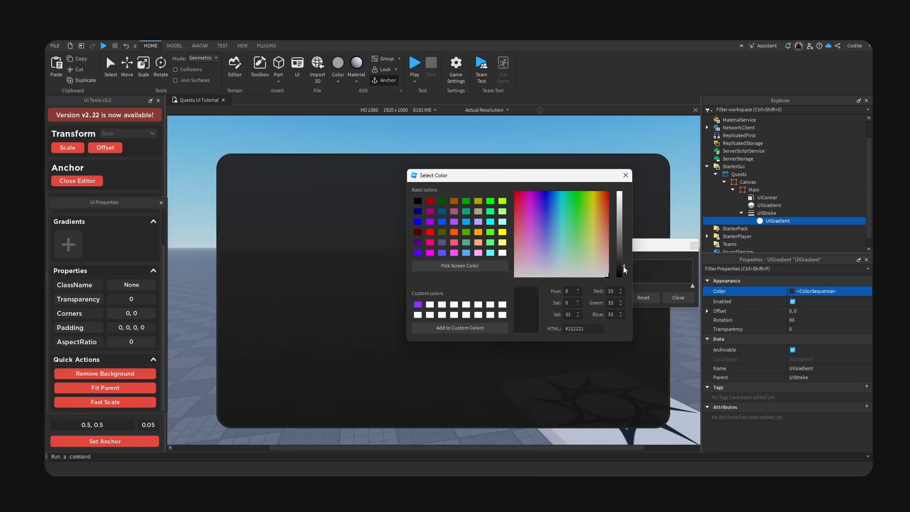
click(625, 175)
- Set the end colour of the UIStroke's gradient to grey #3e3e3e and close the colour sequence editor
click(547, 301)
click(559, 256)
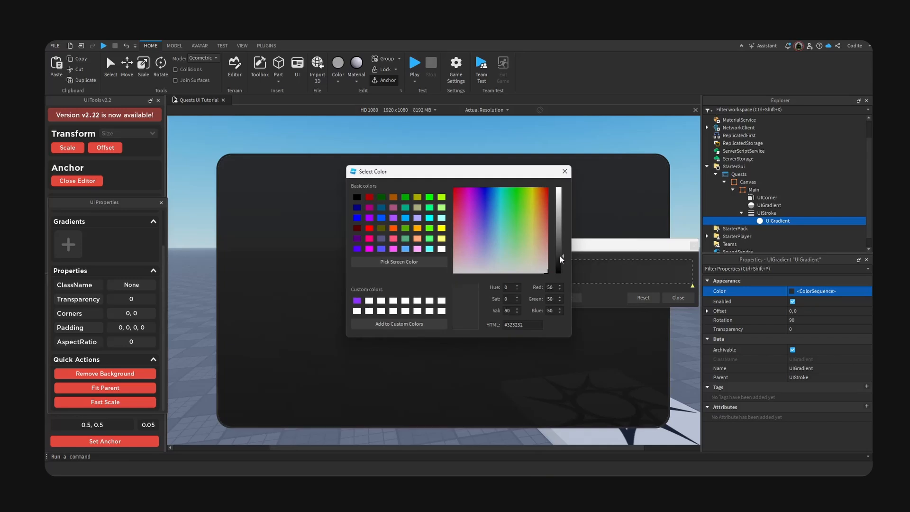
drag(560, 257, 561, 252)
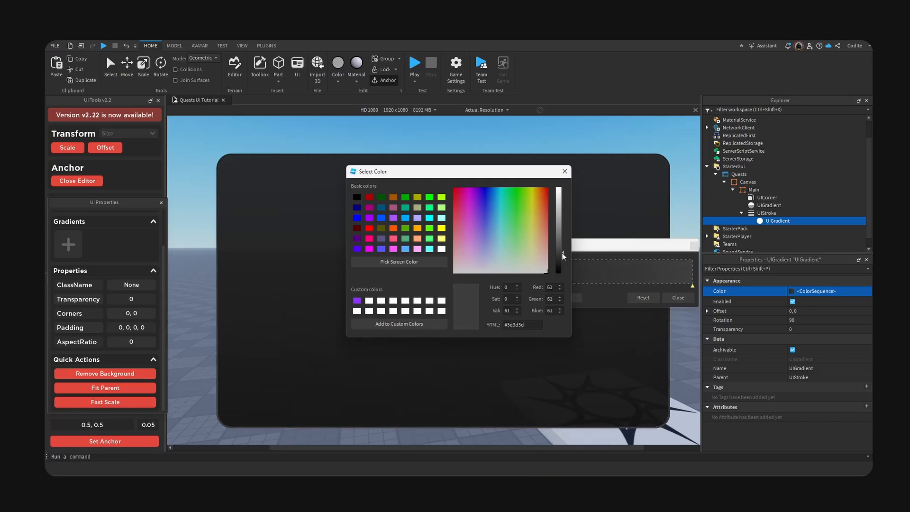
click(560, 174)
click(678, 297)
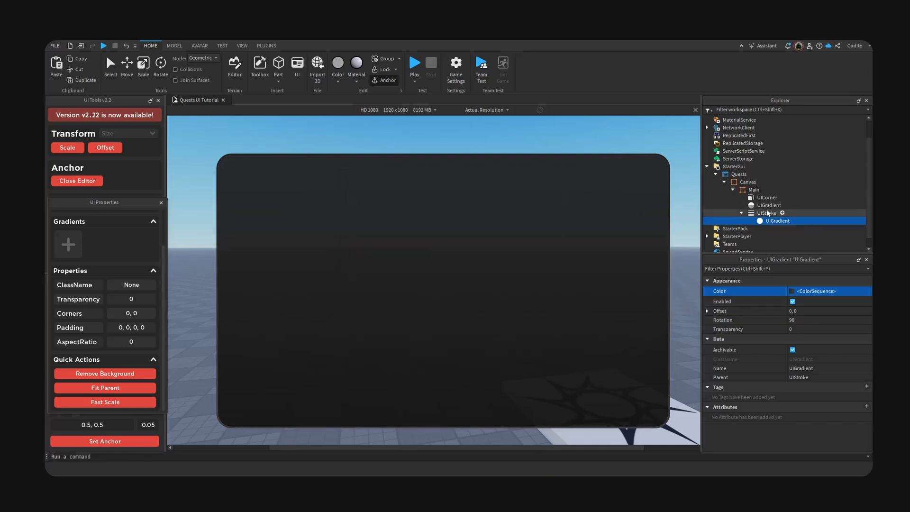
- Set the thickness of Main's UIStroke to 3
click(766, 213)
click(837, 319)
text(3)
key(Return)
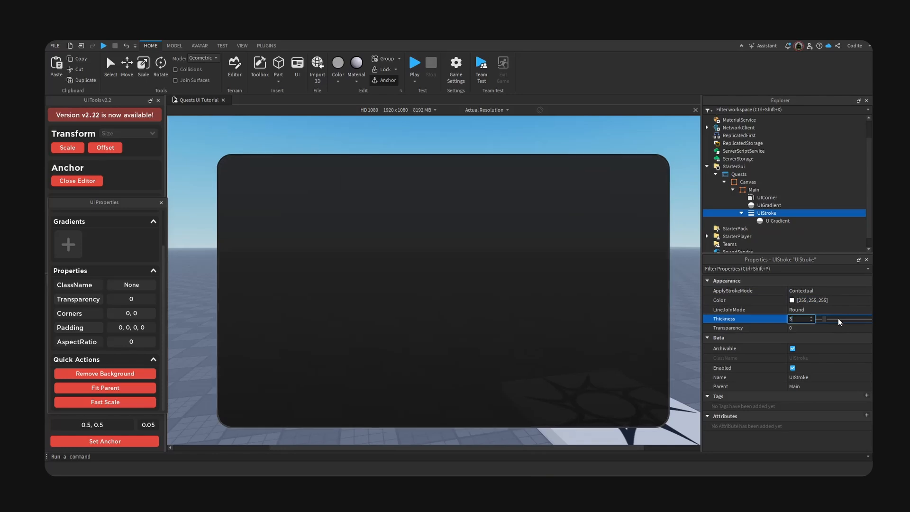
- Paste a copy of the Main frame inside Main
click(732, 190)
click(748, 209)
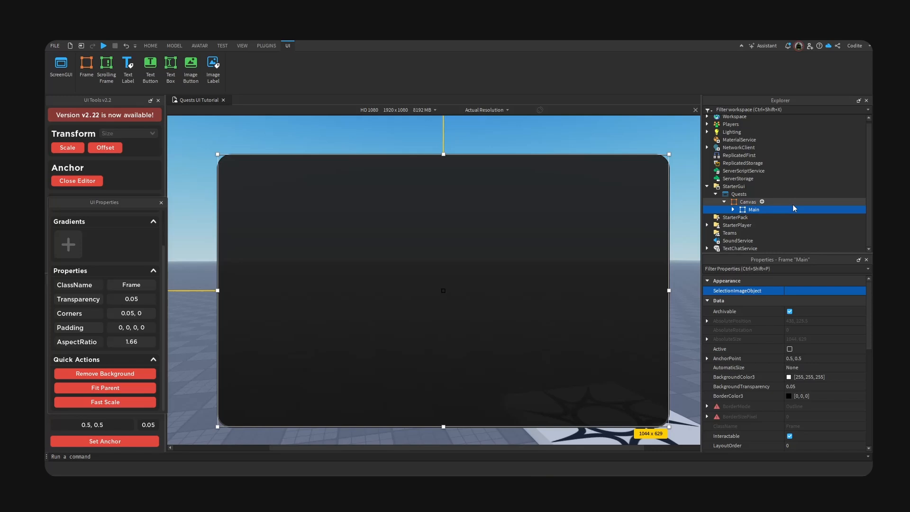
key(ctrl+shift+v)
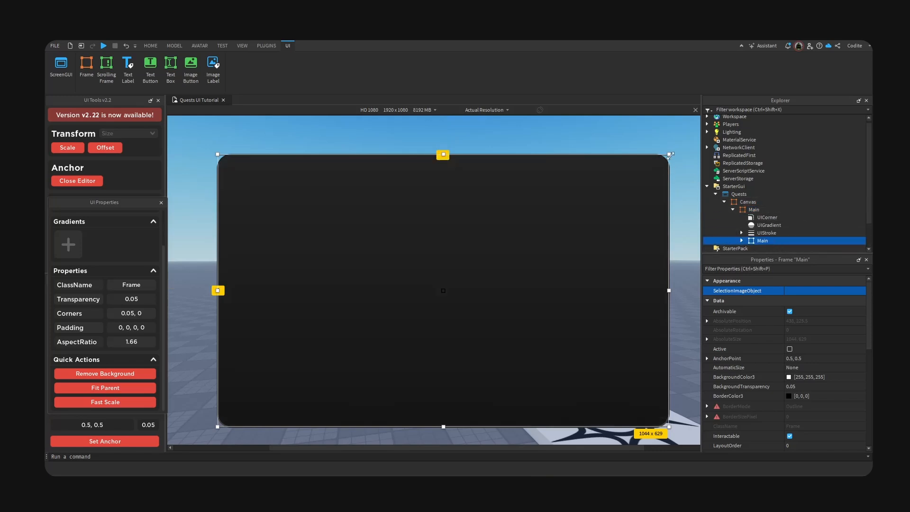
- Shrink the nested Main copy to about 1019 x 603 and centre it within the parent frame
drag(669, 155, 658, 166)
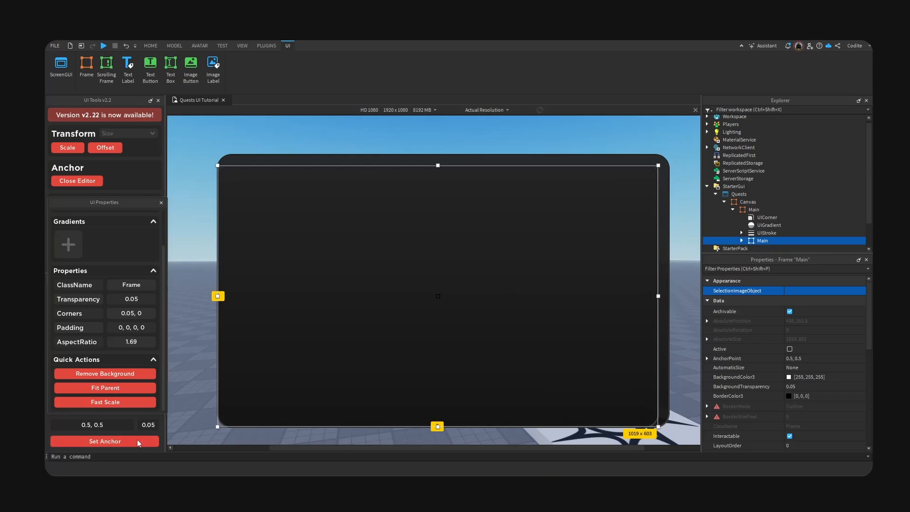
click(139, 441)
click(760, 226)
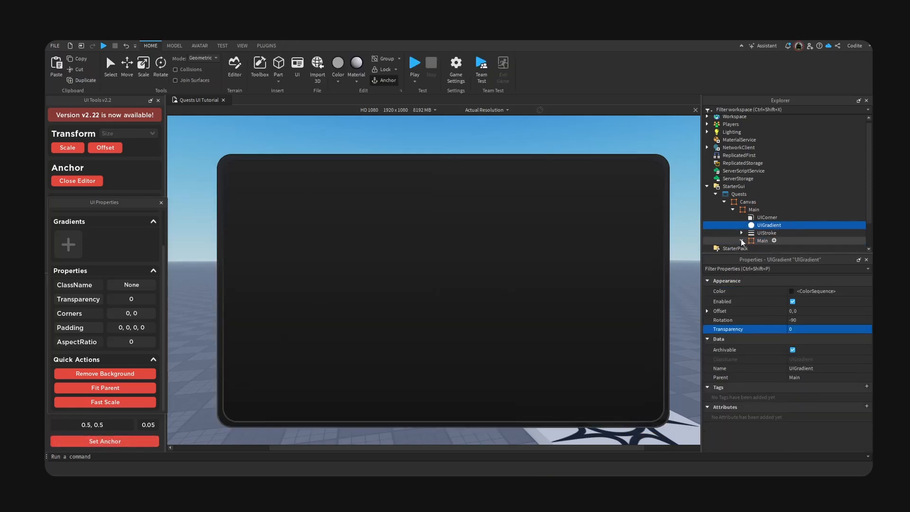
- Rename the nested frame as Ring and remove its background
click(741, 240)
scroll(741, 239, down, 2)
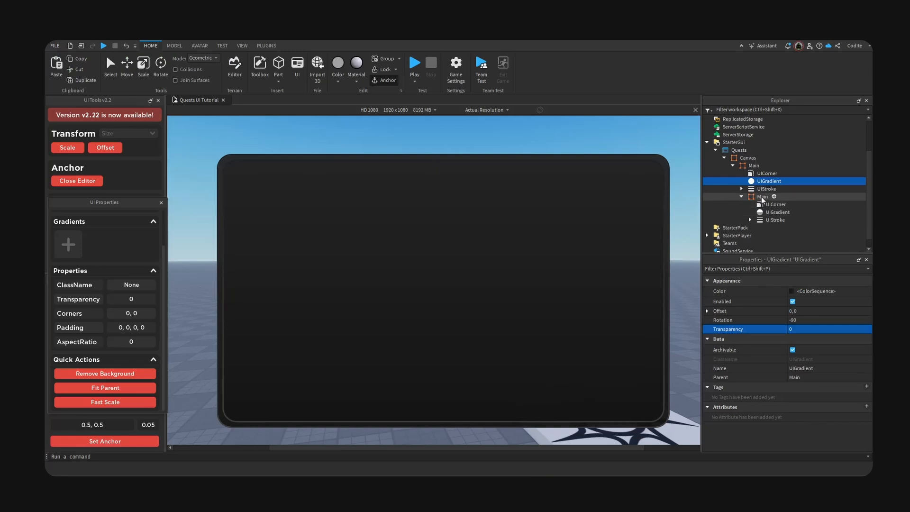
click(761, 197)
key(F2)
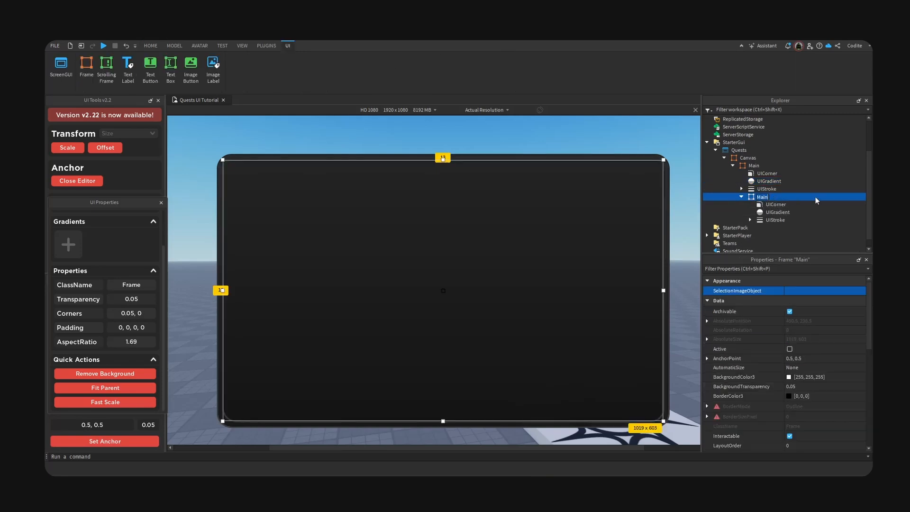
text(Ring)
key(Return)
click(104, 374)
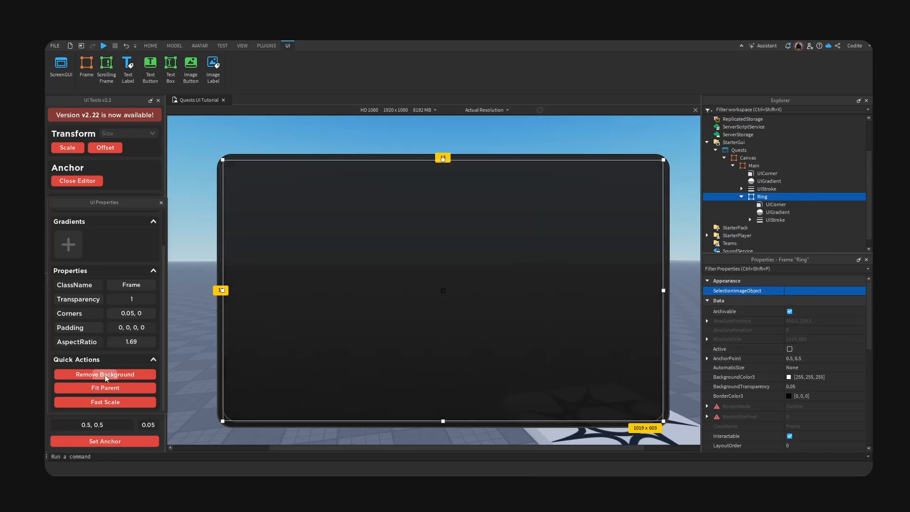
- Set the start colour of the gradient in Ring's UIStroke to orange #ff7403
click(780, 166)
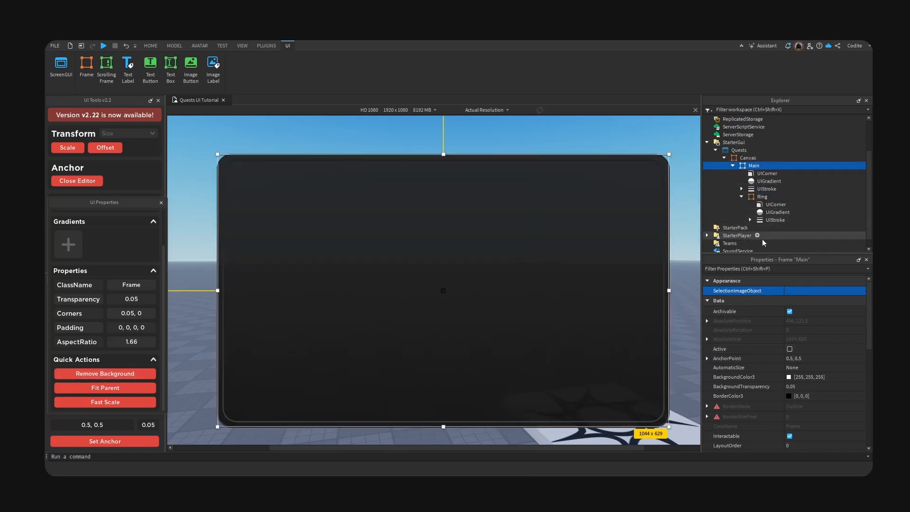
click(774, 220)
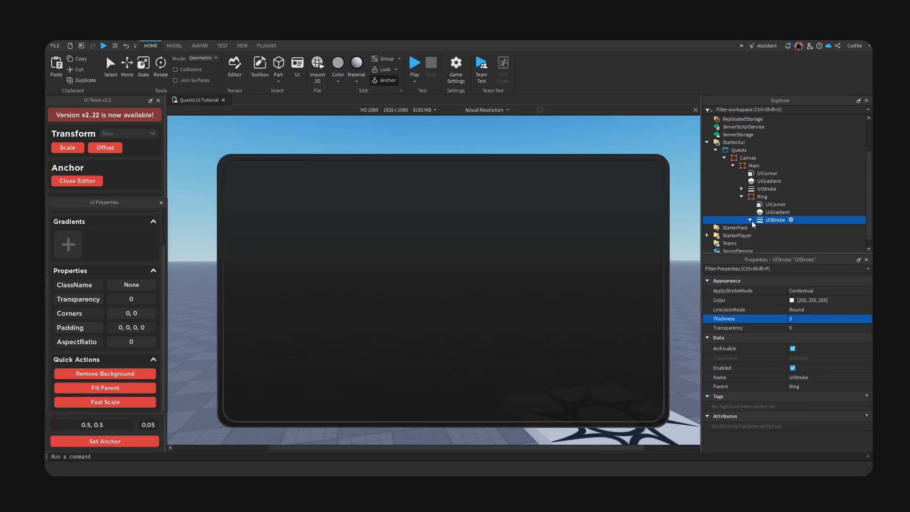
click(750, 220)
click(780, 227)
click(870, 291)
click(865, 291)
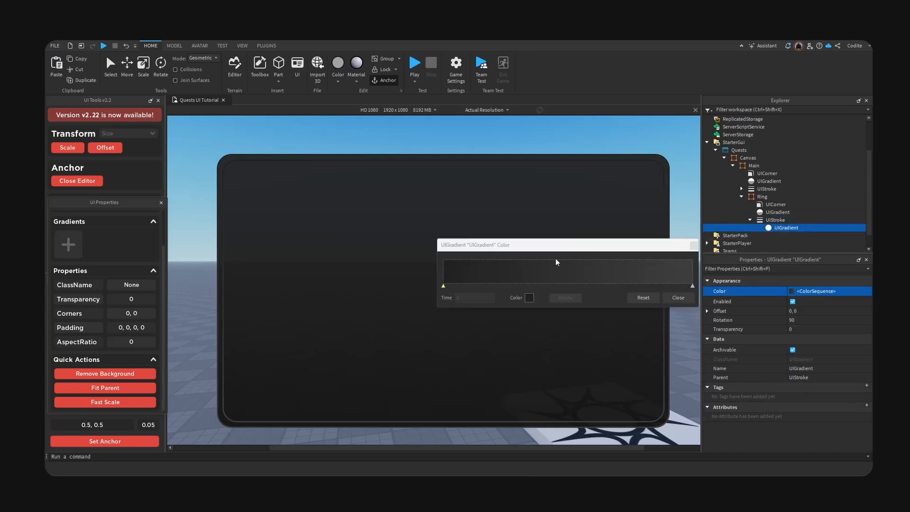
click(529, 298)
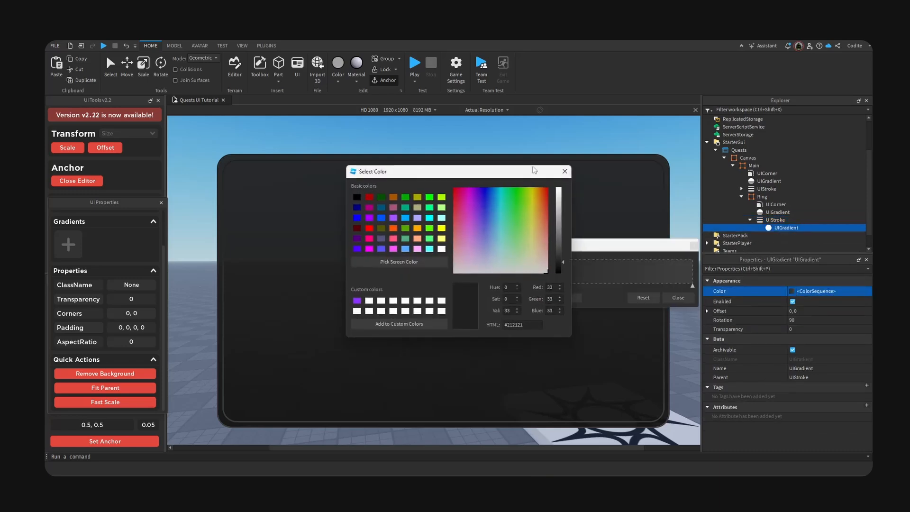
click(624, 216)
drag(640, 228, 641, 216)
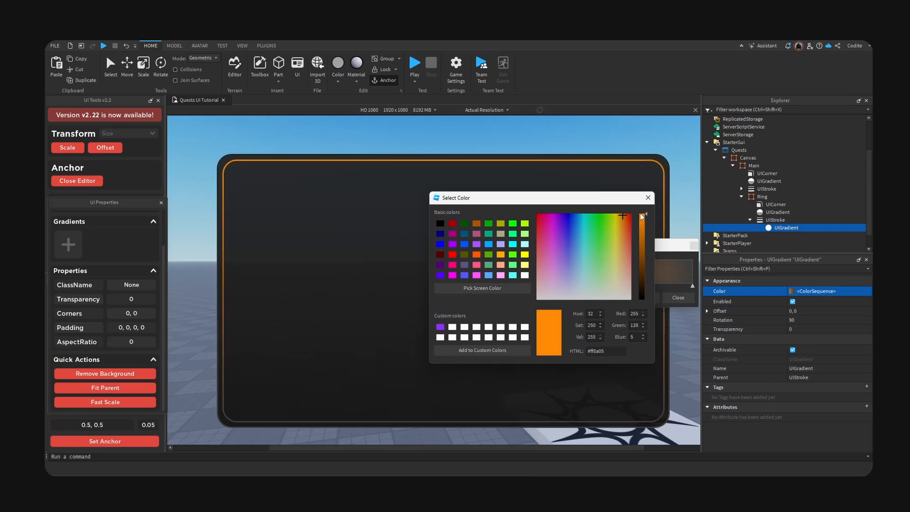
click(624, 216)
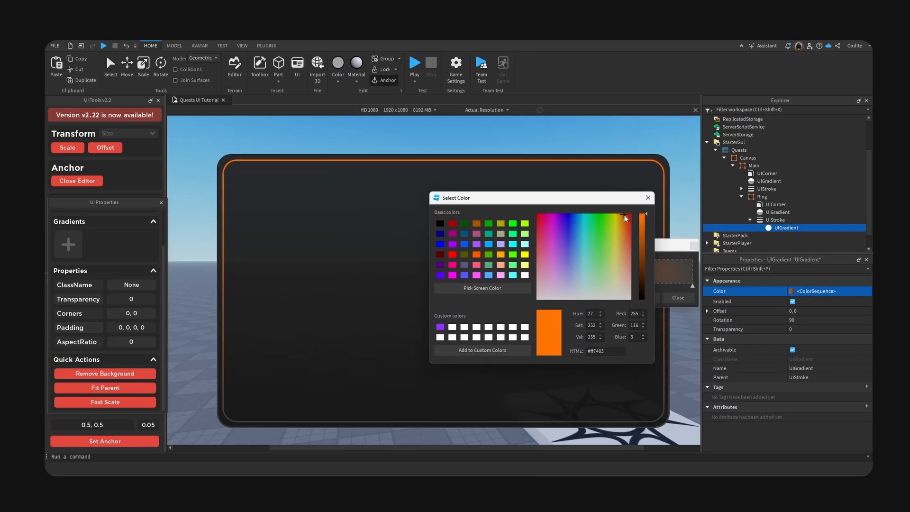
click(649, 198)
- Set the end colour of Ring's stroke gradient to a fully bright amber-orange and close the colour sequence editor
click(693, 286)
click(528, 297)
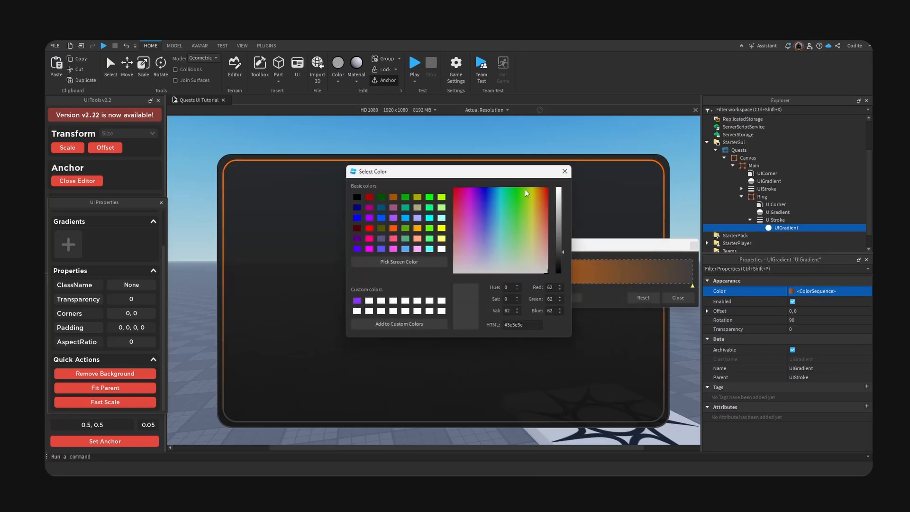
click(622, 218)
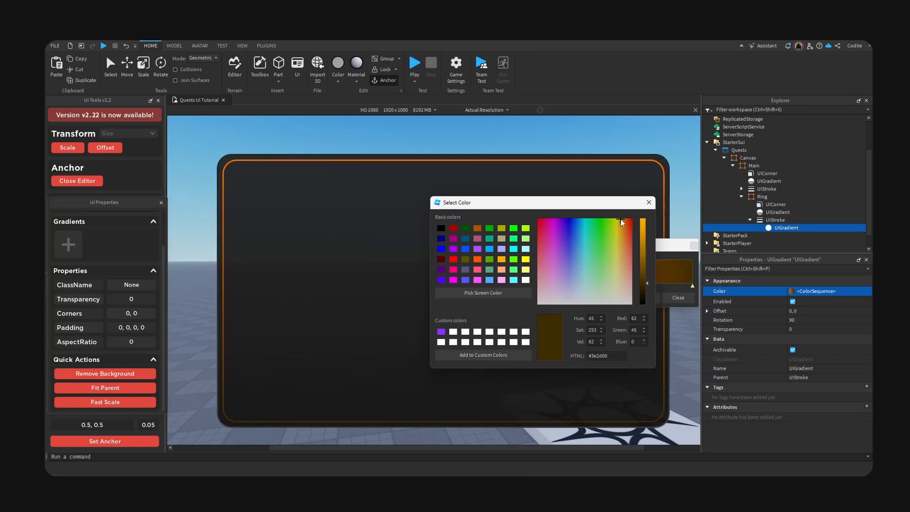
drag(641, 220, 642, 211)
click(648, 202)
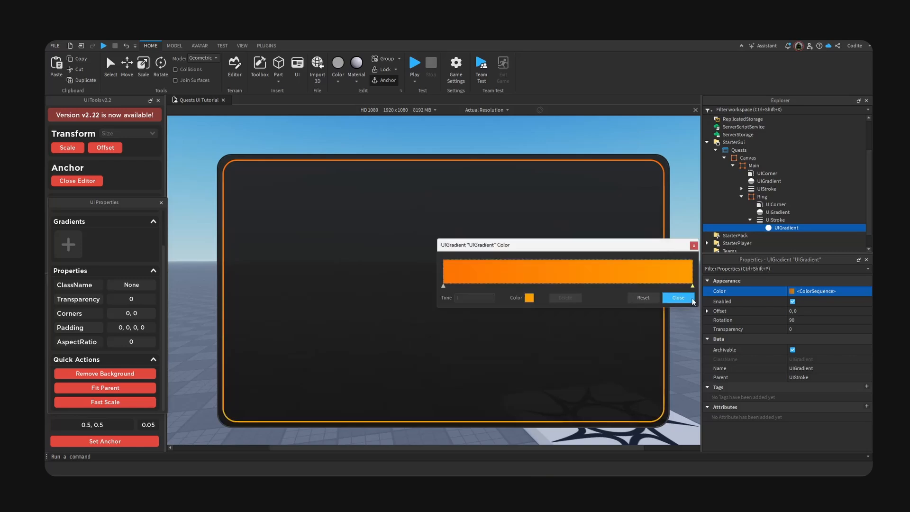
click(677, 297)
- Set the rotation of Ring's stroke gradient to 45
click(801, 320)
text(45)
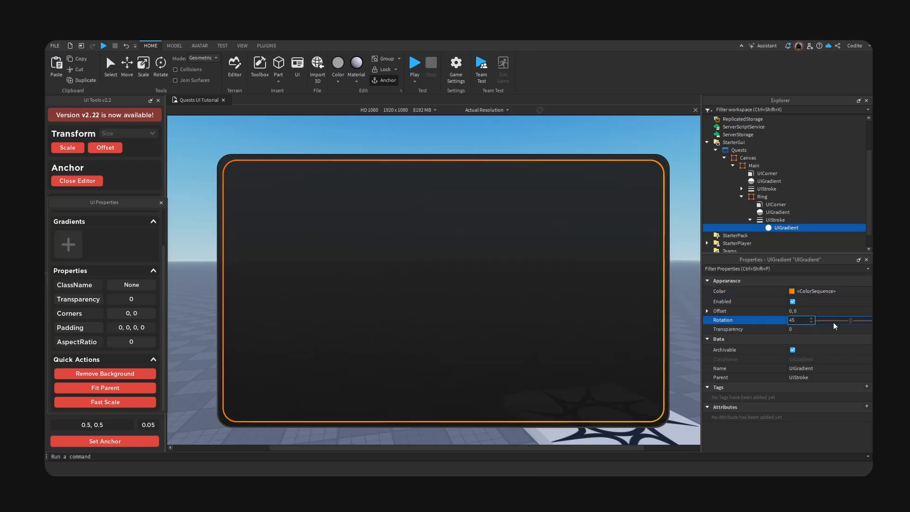
key(Return)
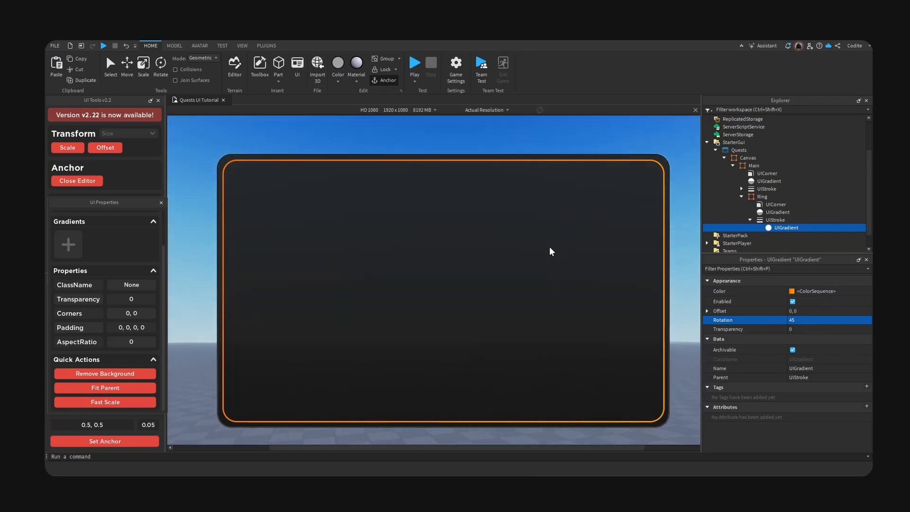
- Set the corner radius scale of Ring's UICorner to 0.035 and fit the preview to the window
scroll(783, 213, down, 1)
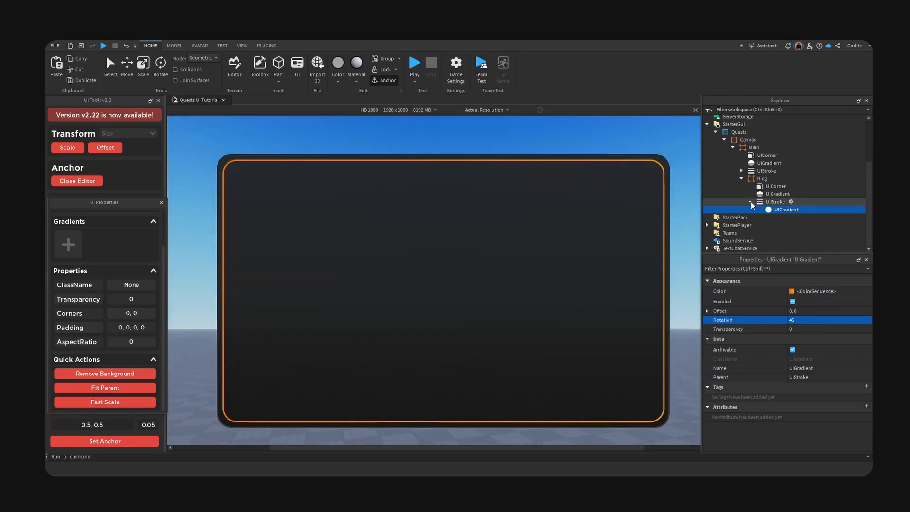
click(749, 201)
click(773, 194)
click(707, 290)
click(811, 300)
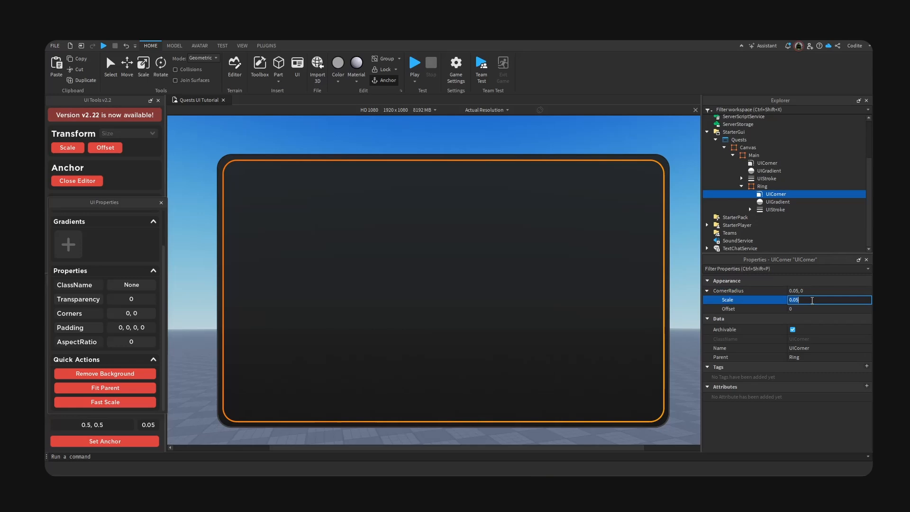
text(0.035)
key(Return)
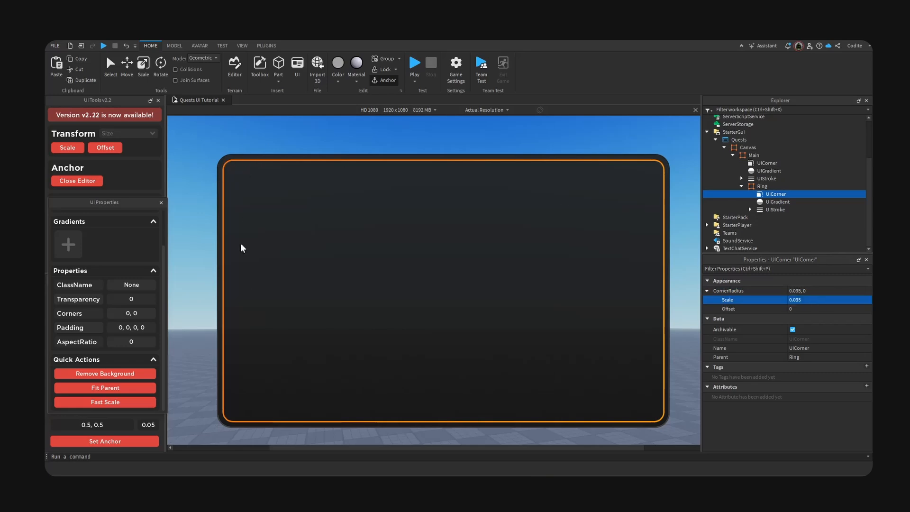
click(498, 110)
click(497, 141)
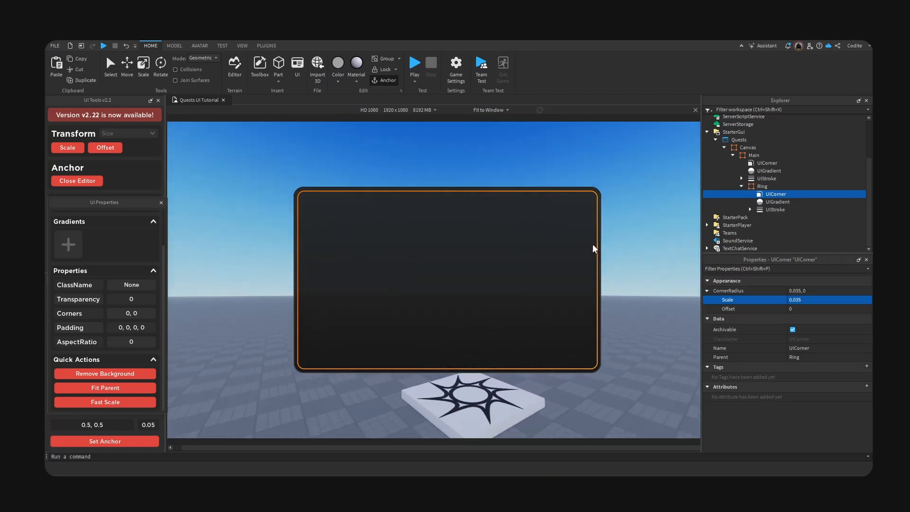
- Add a TextLabel inside the Main frame and centre it with an anchor point of 0.5, 0.5
click(741, 186)
click(766, 180)
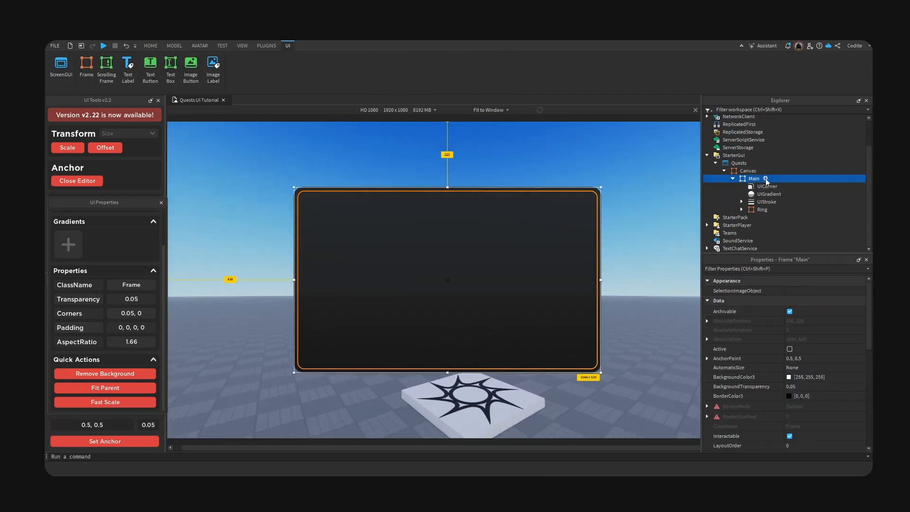
click(765, 179)
text(text)
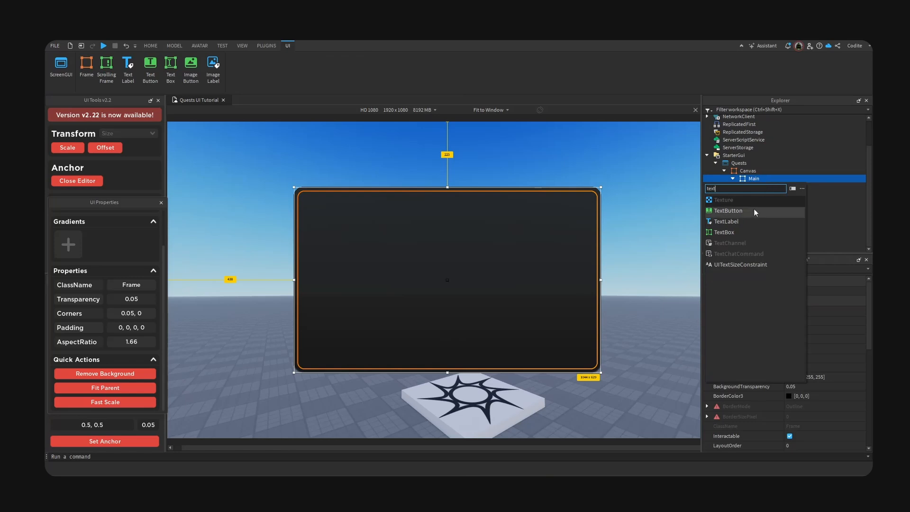
click(754, 223)
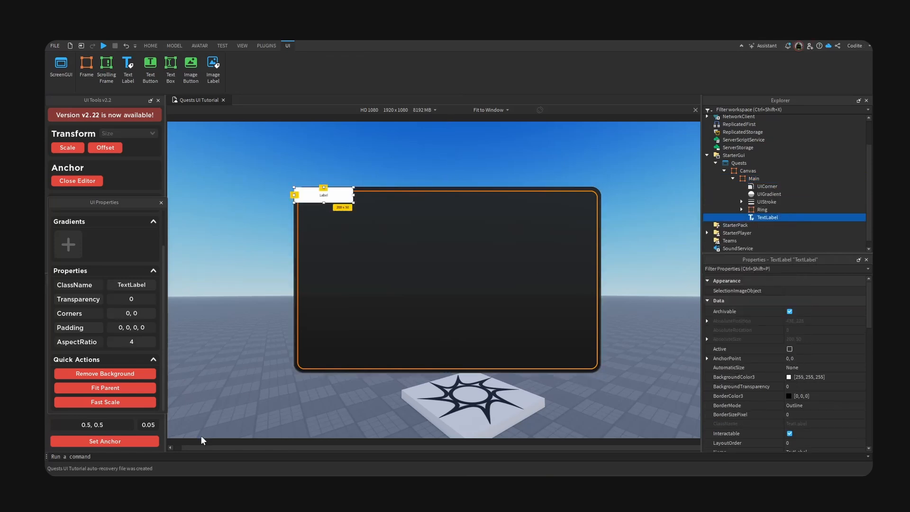
click(154, 441)
- Set the font face of the new TextLabel to Fredoka One
scroll(843, 407, down, 3)
scroll(829, 400, down, 6)
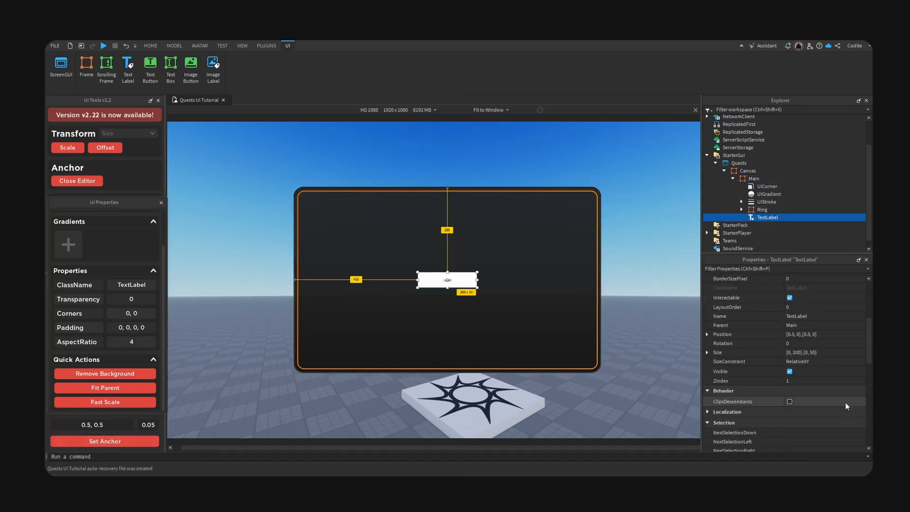
click(823, 321)
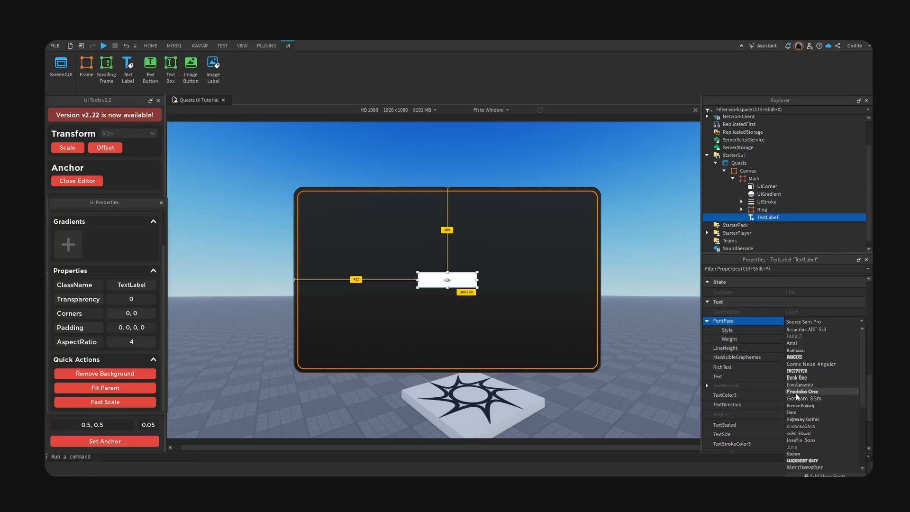
click(807, 393)
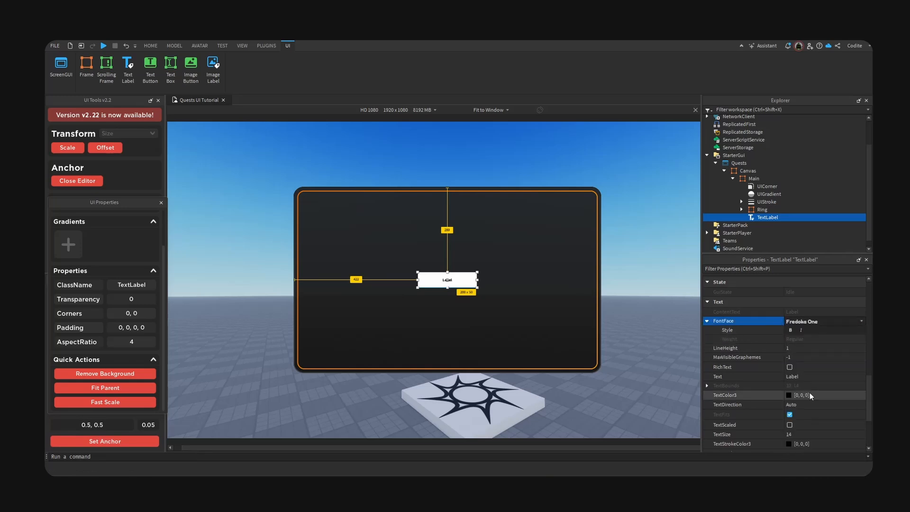
- Enable scaled and wrapped text on the TextLabel and align its text horizontally to the left
scroll(739, 379, down, 4)
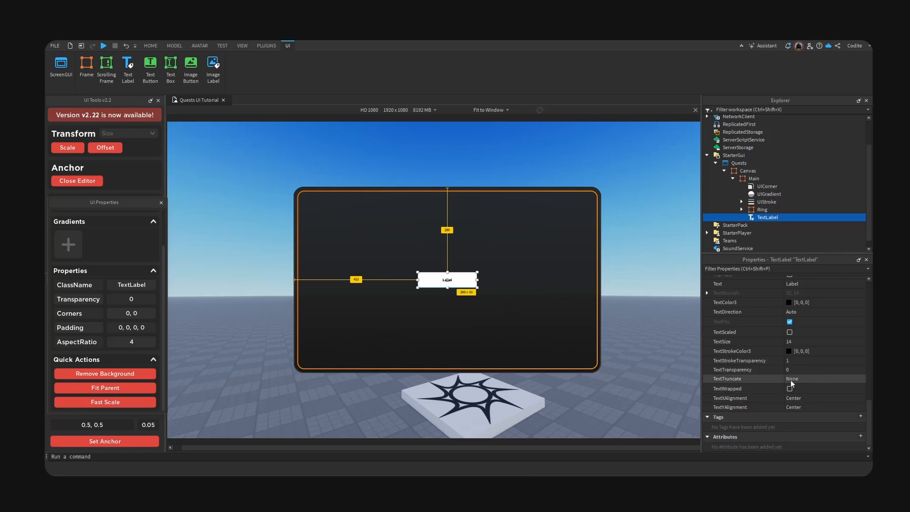
click(789, 332)
click(789, 389)
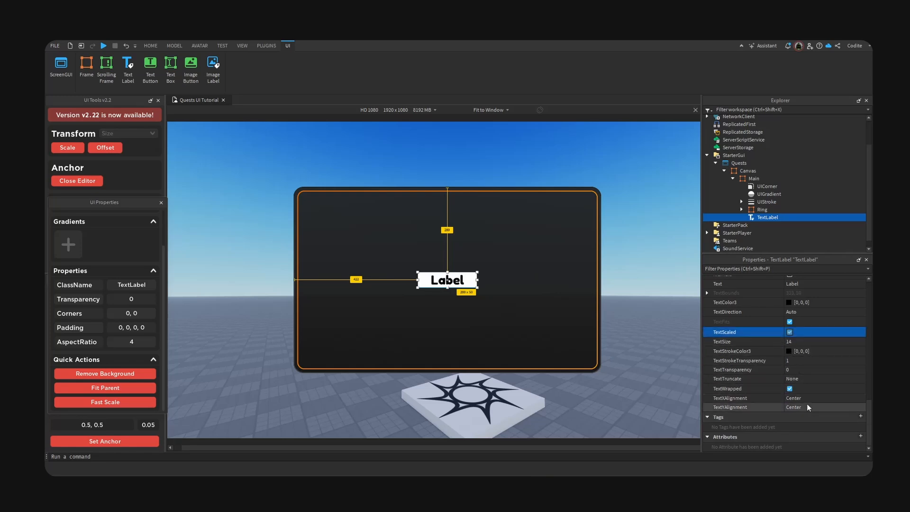
click(814, 398)
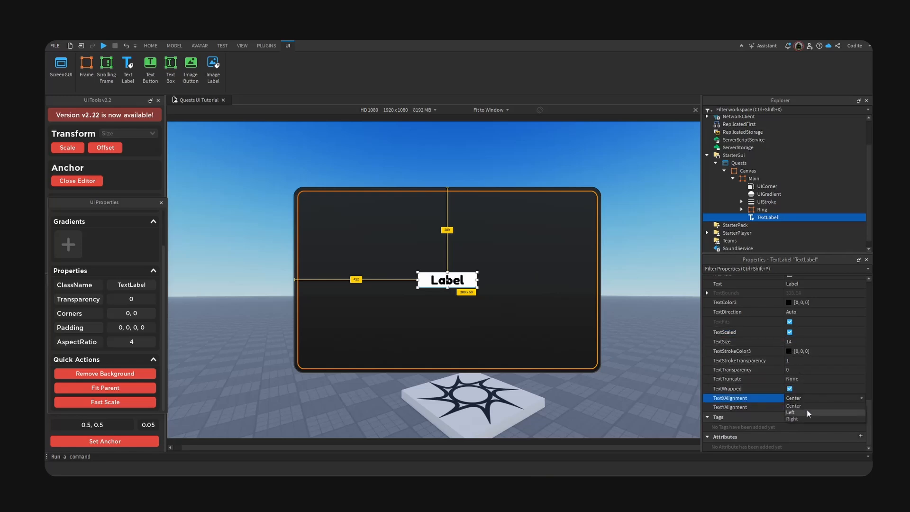
click(807, 415)
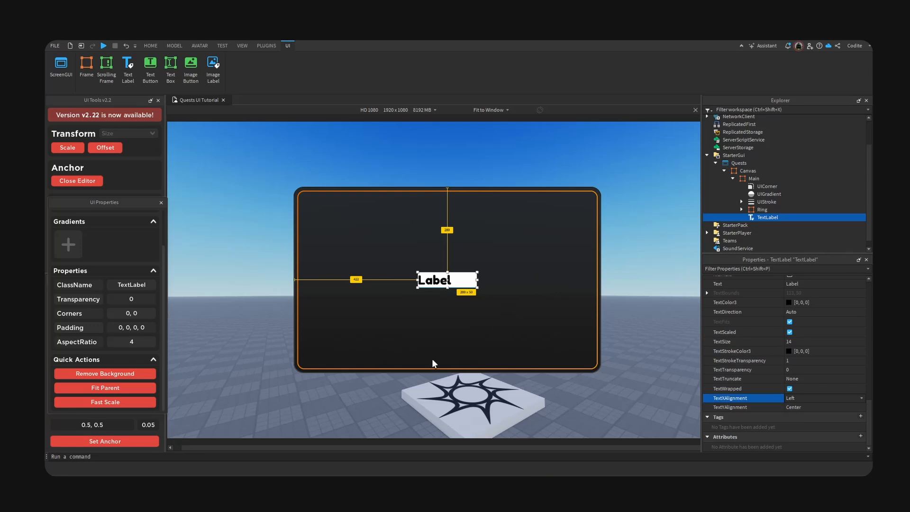
- Remove the TextLabel's background and set its text colour to white, 255, 255, 255
click(122, 374)
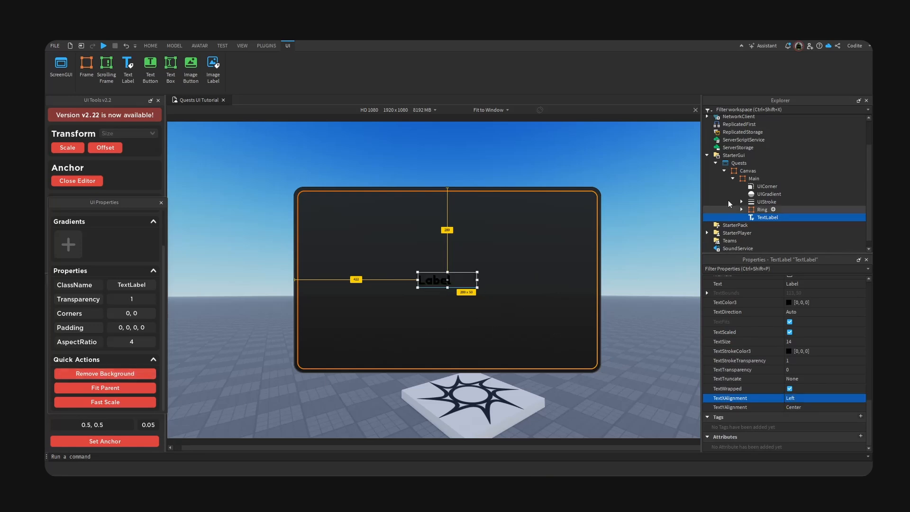
click(790, 303)
drag(560, 196, 559, 181)
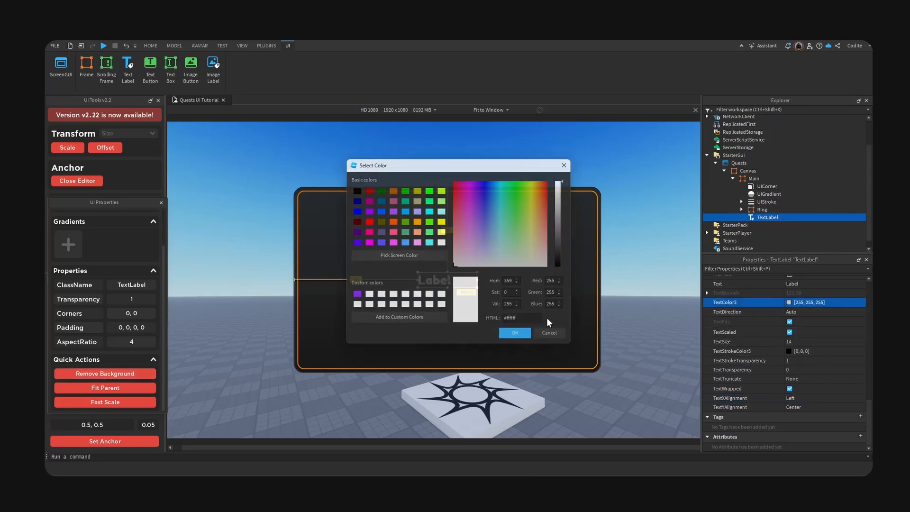
click(516, 333)
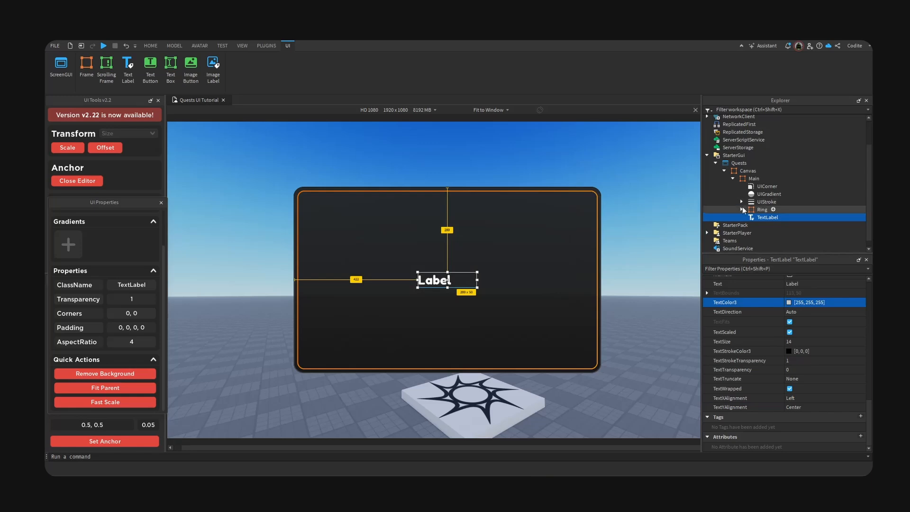
- Copy the orange UIGradient from Ring's UIStroke into the TextLabel
click(741, 209)
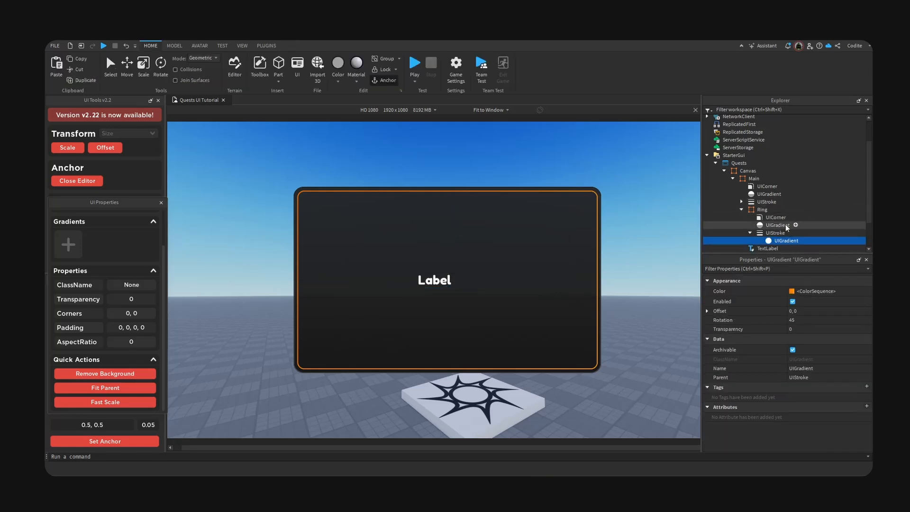
scroll(782, 222, down, 2)
click(768, 212)
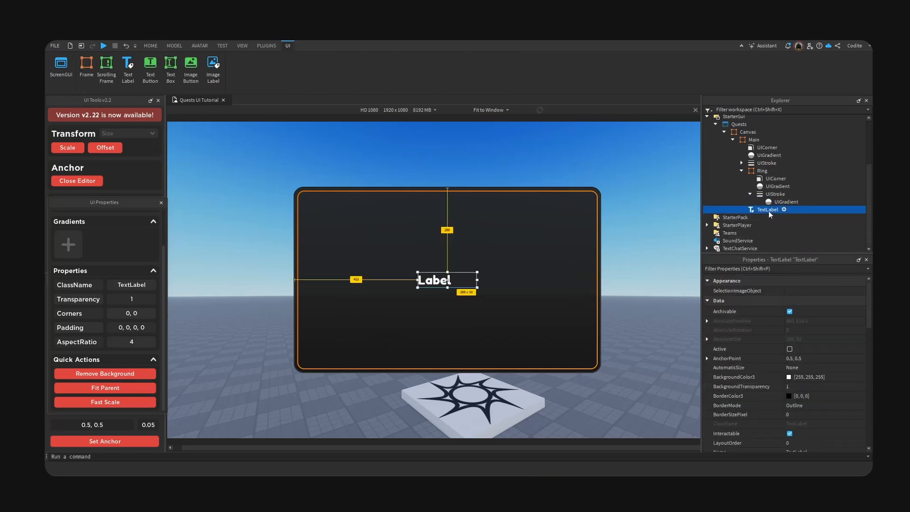
key(ctrl+shift+v)
- Change the label's text to "Quests" and fit it into Main's upper-left corner at about 224 × 53
drag(439, 280, 370, 216)
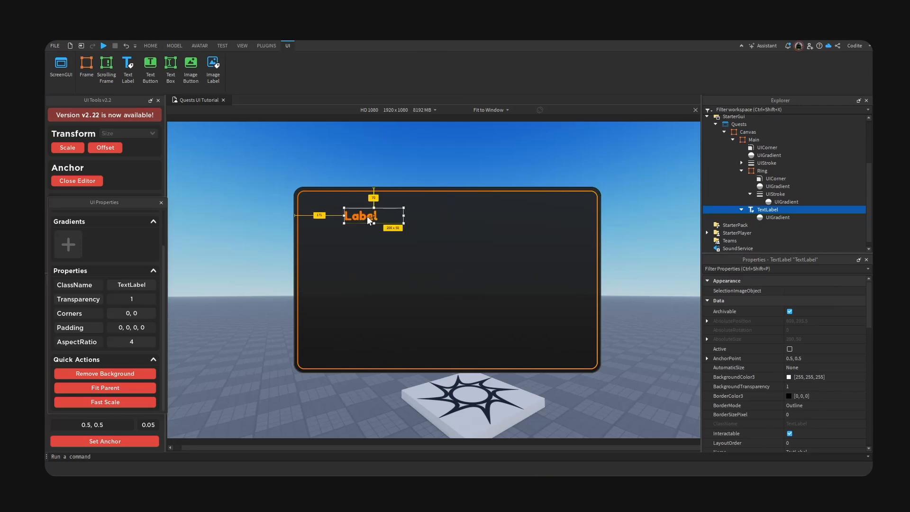
double_click(367, 215)
text(Quests)
key(Return)
drag(404, 210, 348, 209)
click(648, 215)
right_drag(648, 215, 655, 298)
- Collapse the TextLabel and Ring trees, add a Frame inside Main and centre it with an anchor point of 0.5, 0.5
click(742, 210)
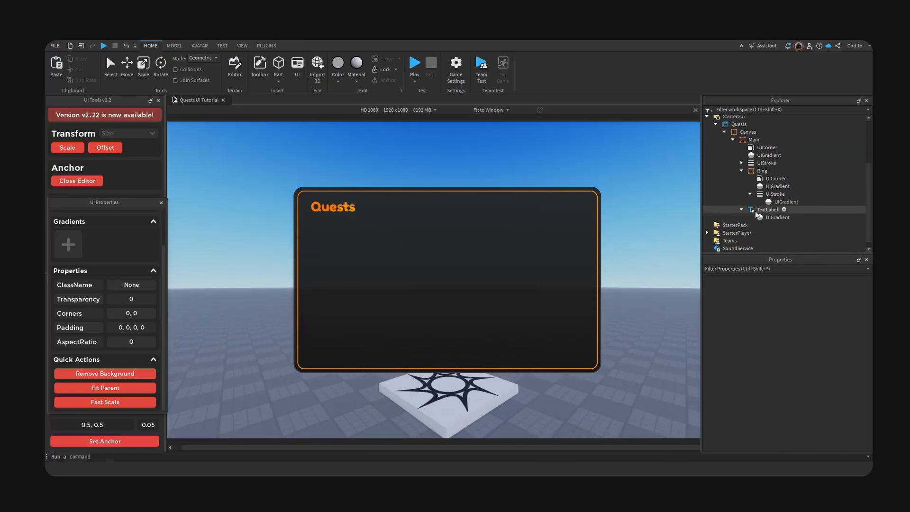
click(742, 211)
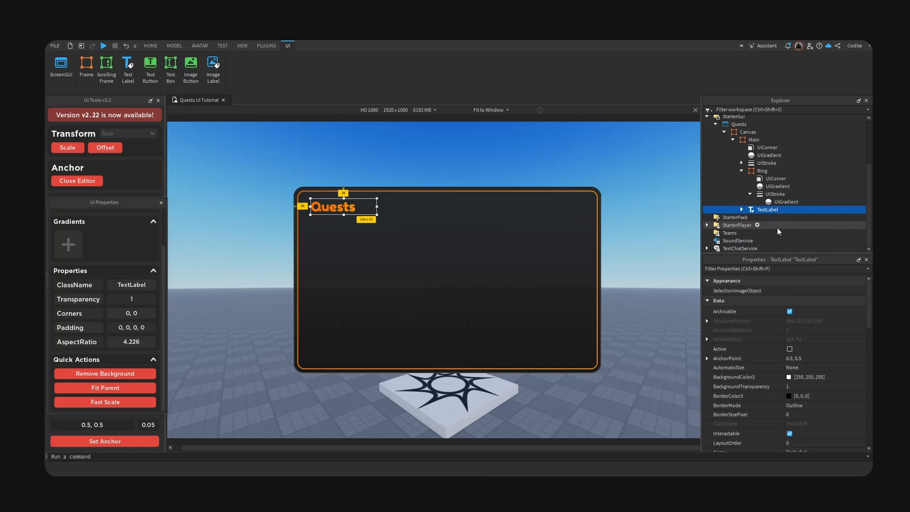
click(741, 170)
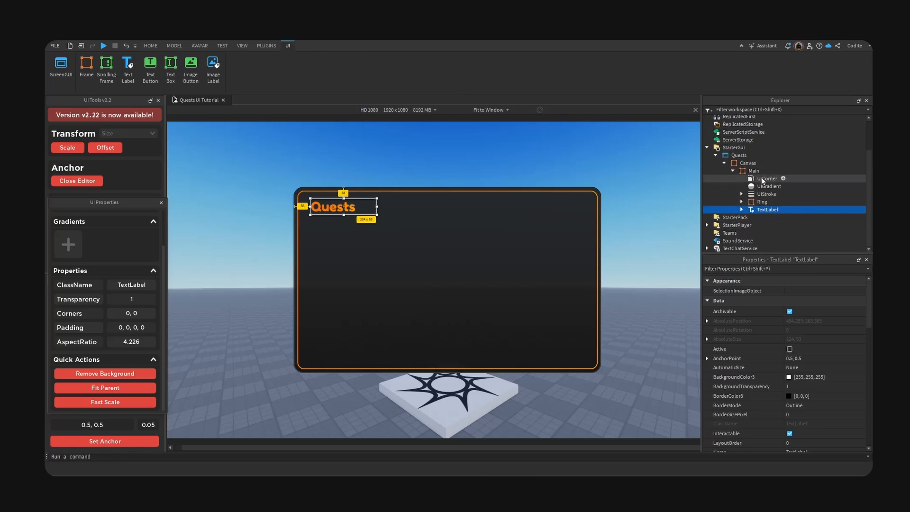
click(760, 172)
click(765, 171)
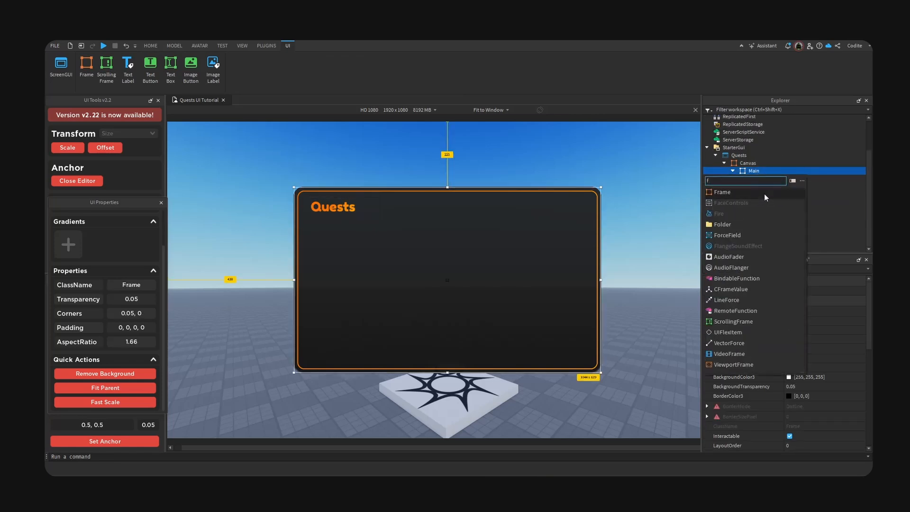
text(fr)
click(764, 192)
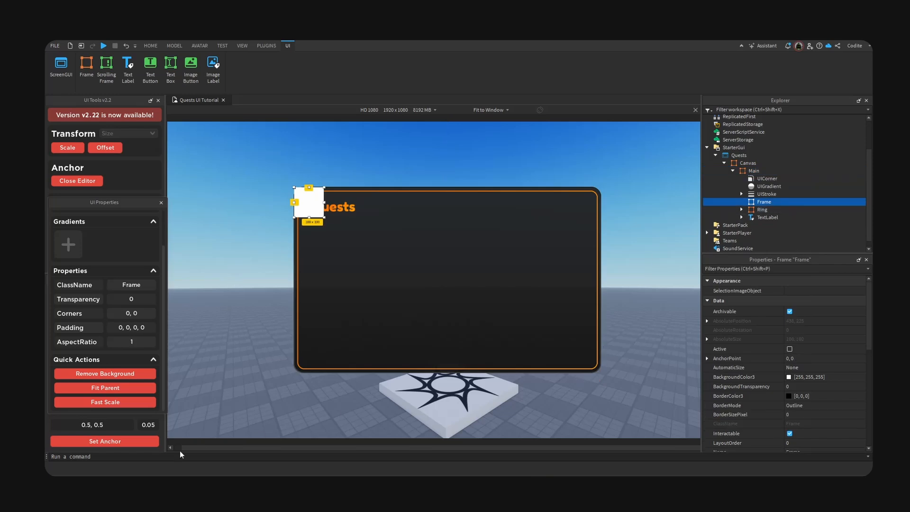
click(154, 441)
- Resize the new frame to about 409 × 475 beneath the Quests title and rename it List
drag(441, 279, 430, 359)
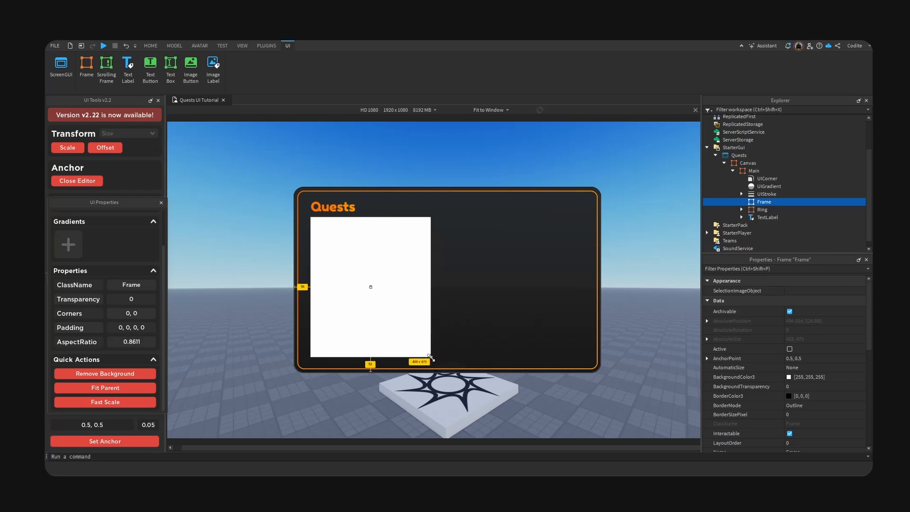
drag(399, 325, 398, 324)
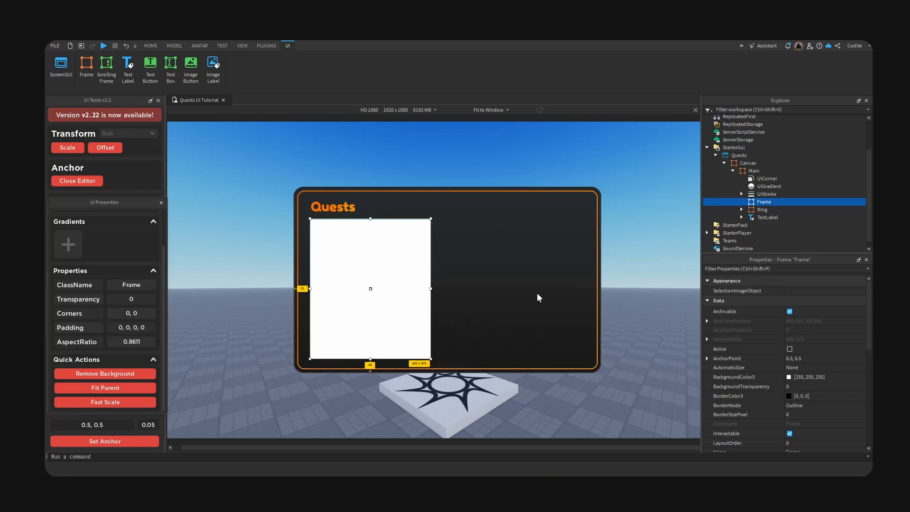
double_click(764, 202)
text(List)
key(Return)
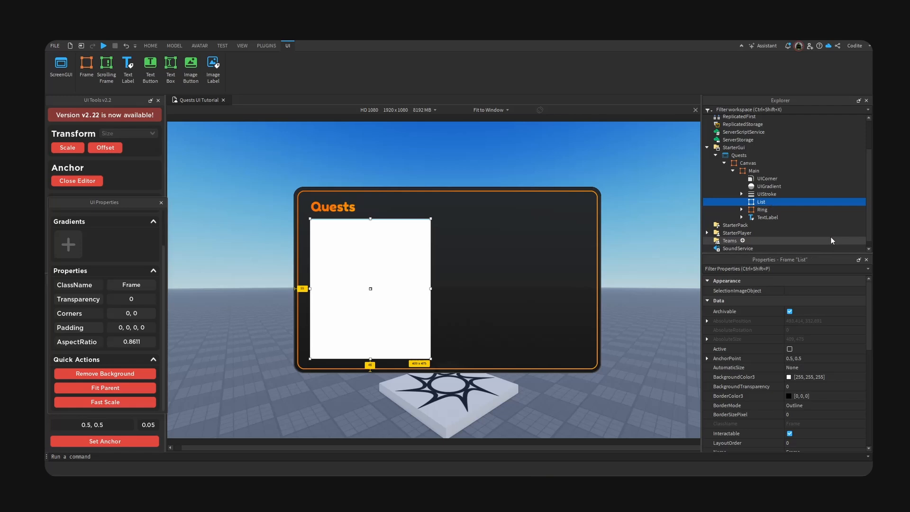
- Add a UICorner to the List frame and select it
click(771, 201)
text(corn)
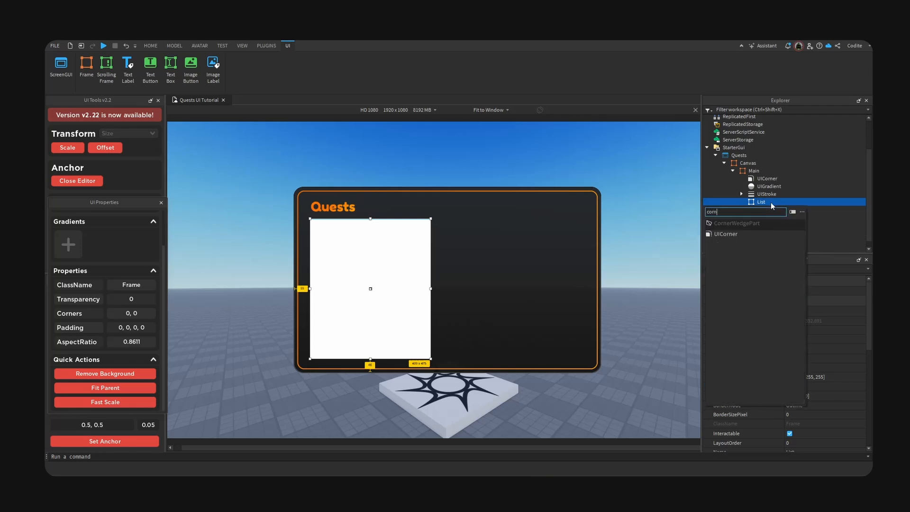
key(Return)
click(761, 210)
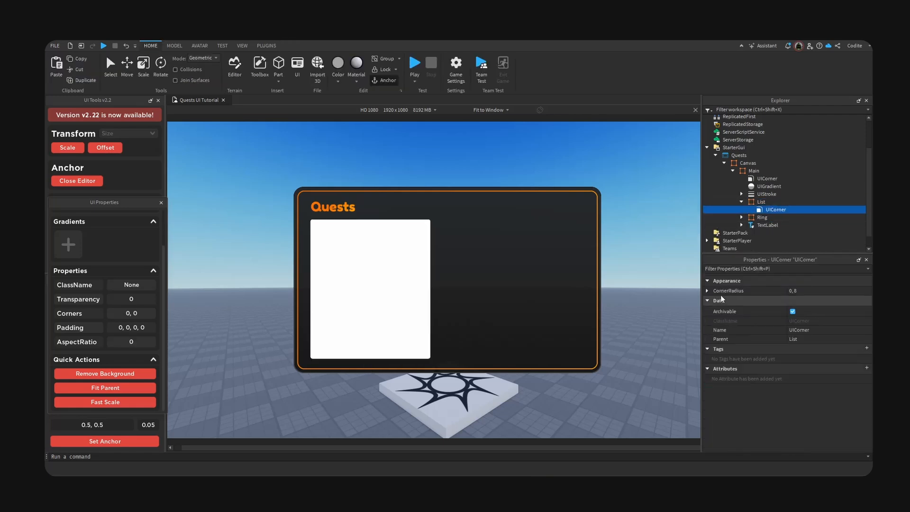
- Set the corner radius of List's UICorner to scale 0.05 and offset 0
click(707, 291)
click(817, 301)
text(0.1)
key(Return)
click(825, 309)
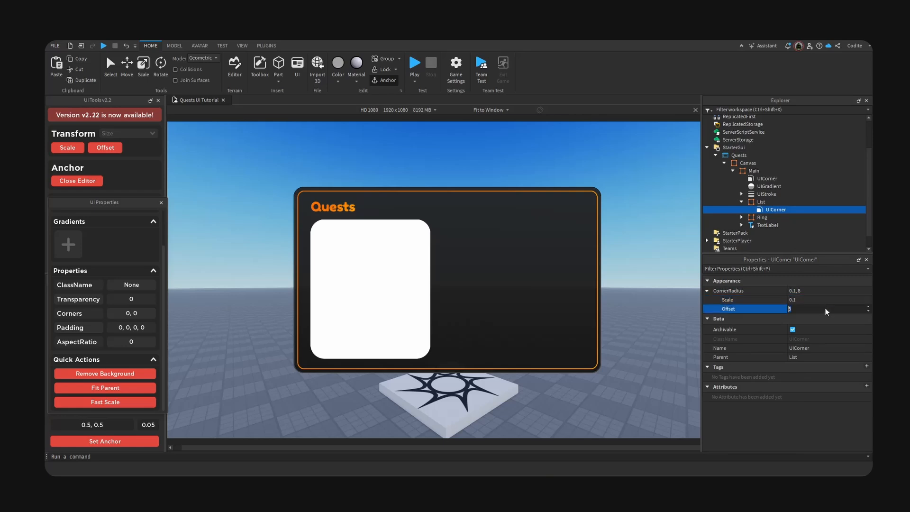
text(0)
key(Return)
click(823, 302)
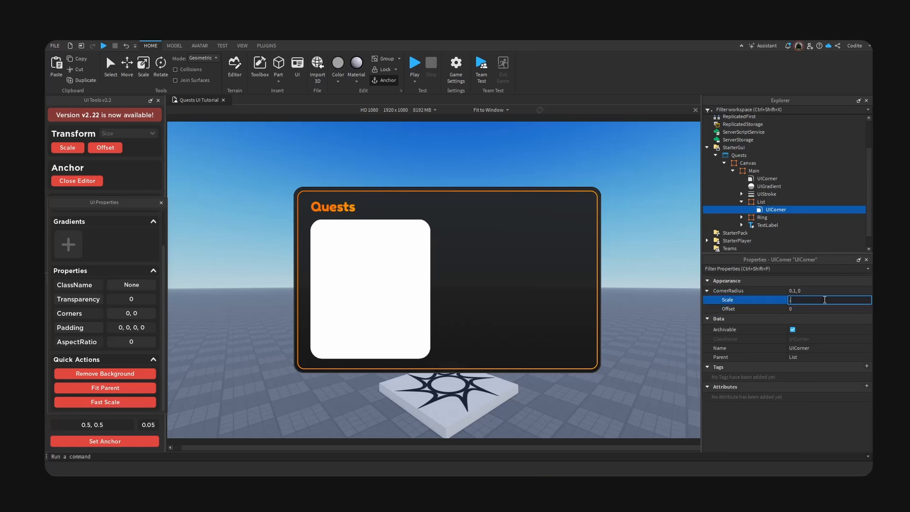
text(0.05)
key(Return)
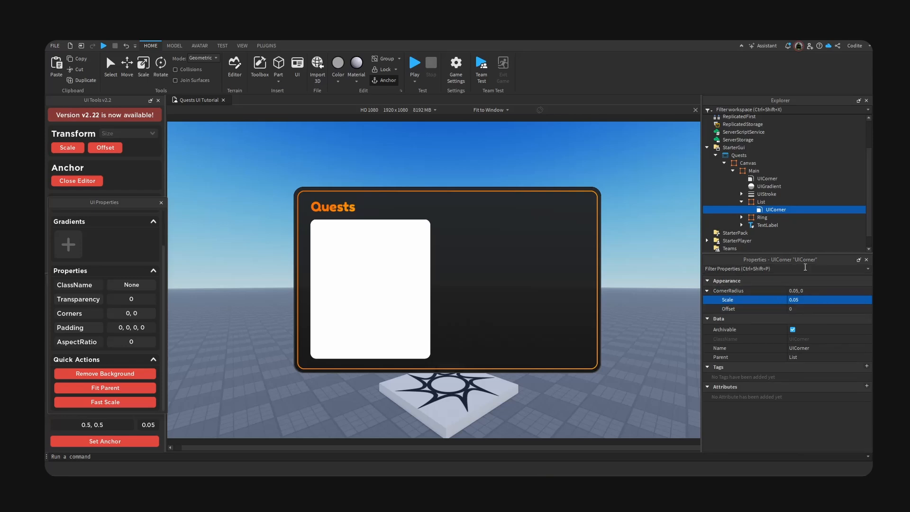
- Sample Main's dark colour for List's background, darken it to RGB 29, 30, 31, and view the result against the scene
click(410, 258)
click(789, 376)
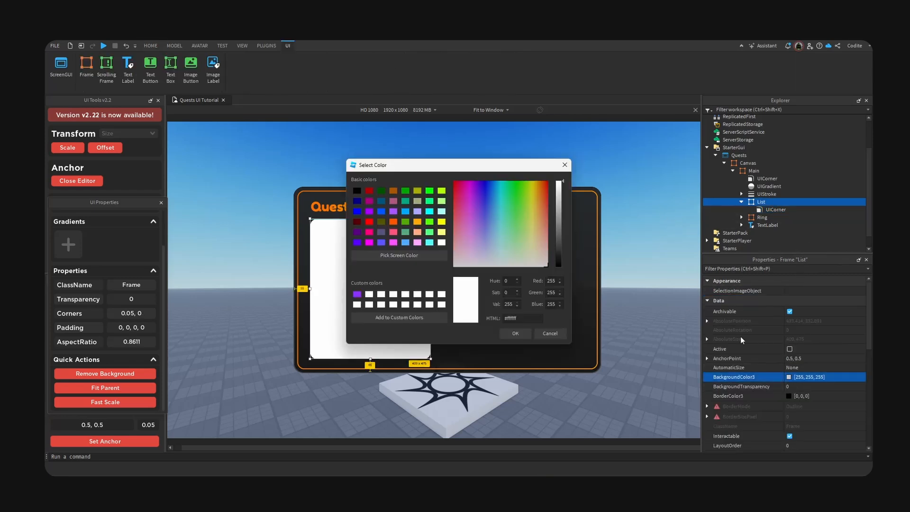
drag(546, 164, 649, 164)
drag(581, 163, 653, 166)
click(612, 256)
click(482, 272)
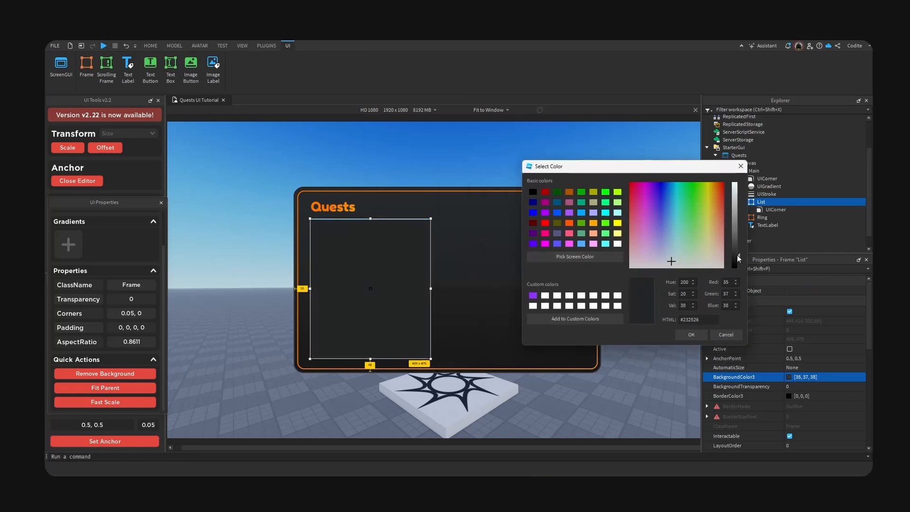
drag(738, 255, 737, 257)
click(692, 334)
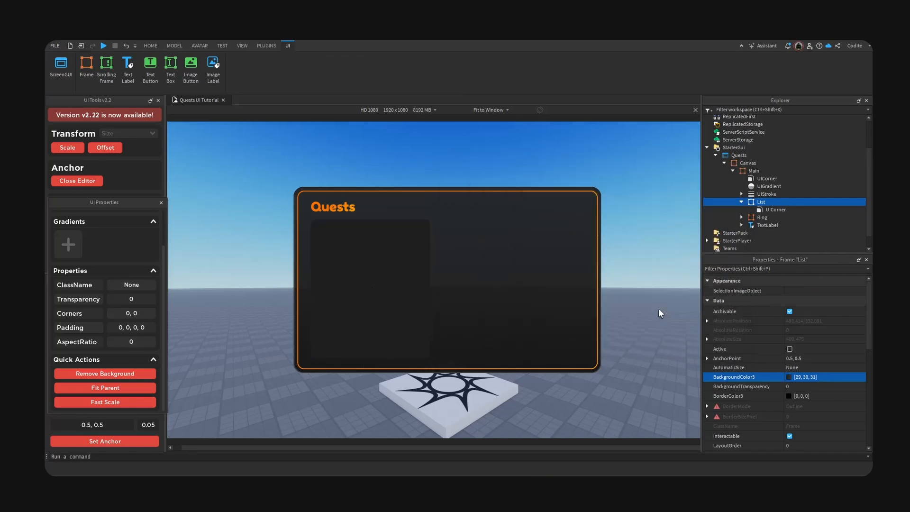
click(649, 292)
right_drag(650, 292, 647, 290)
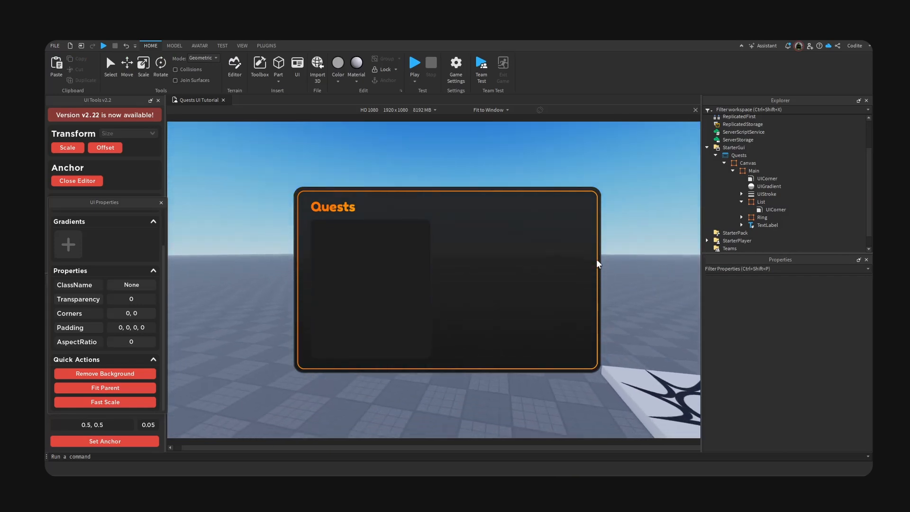
- Darken the start colour of Main's UIGradient to RGB 8, 8, 8
click(740, 202)
click(749, 172)
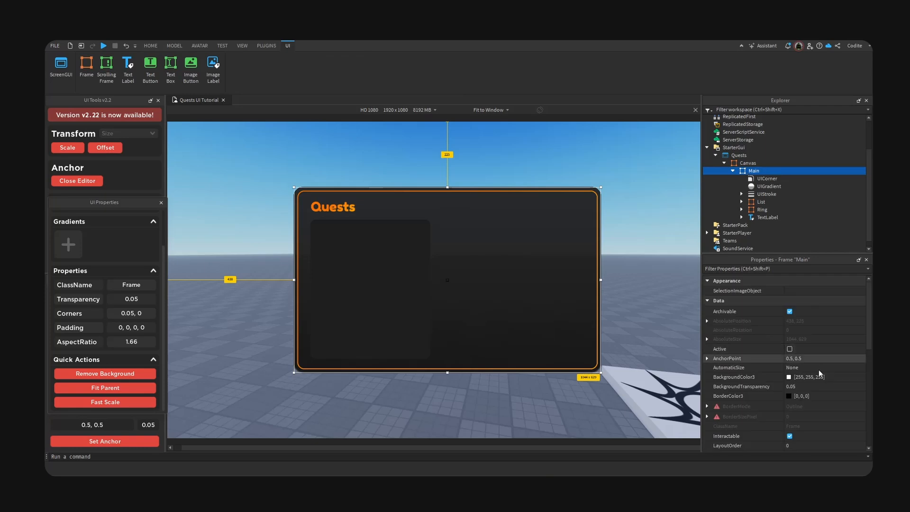
click(822, 386)
click(768, 186)
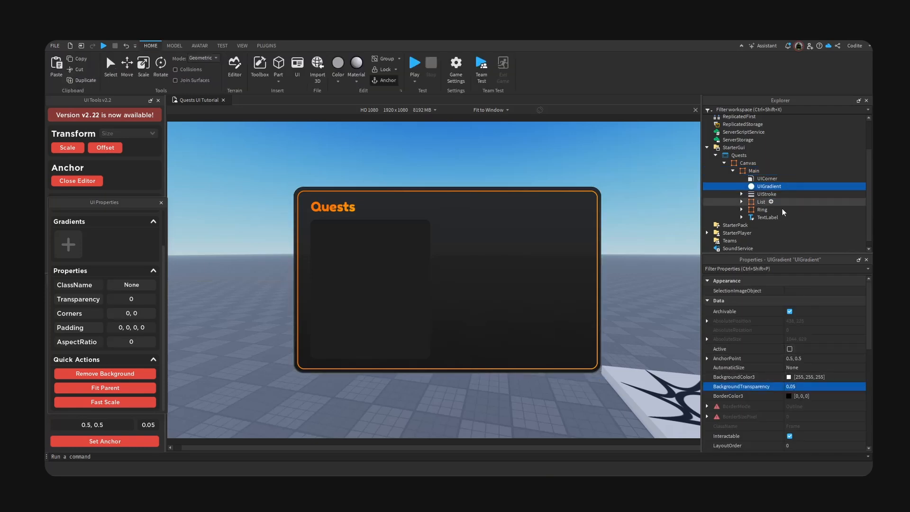
click(858, 291)
click(867, 292)
drag(662, 250, 760, 252)
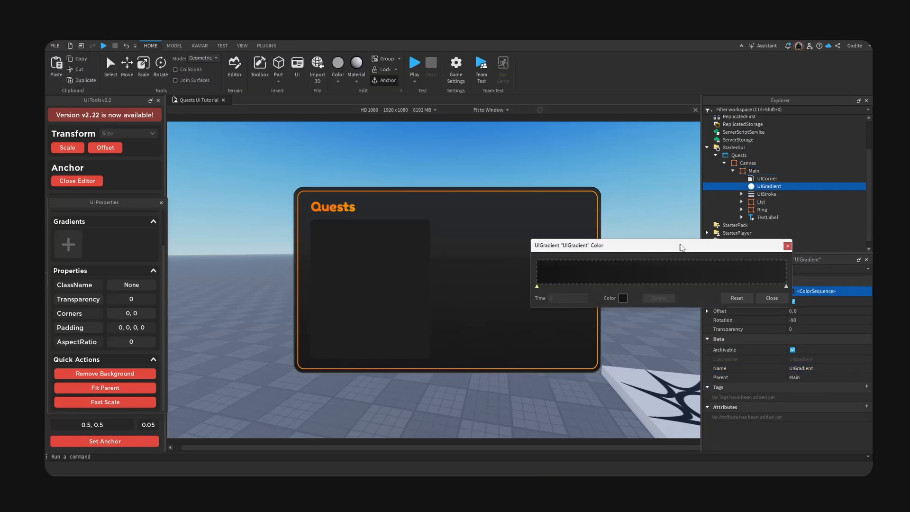
click(626, 300)
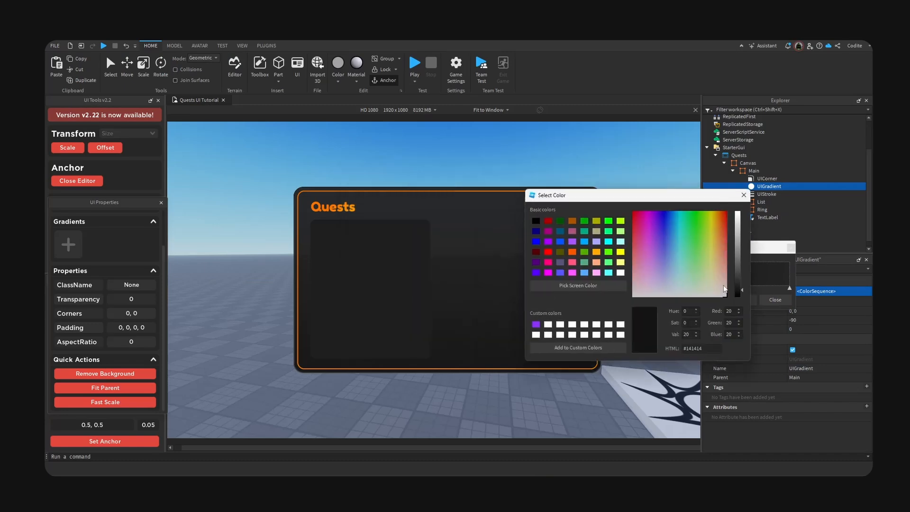
drag(738, 294, 741, 296)
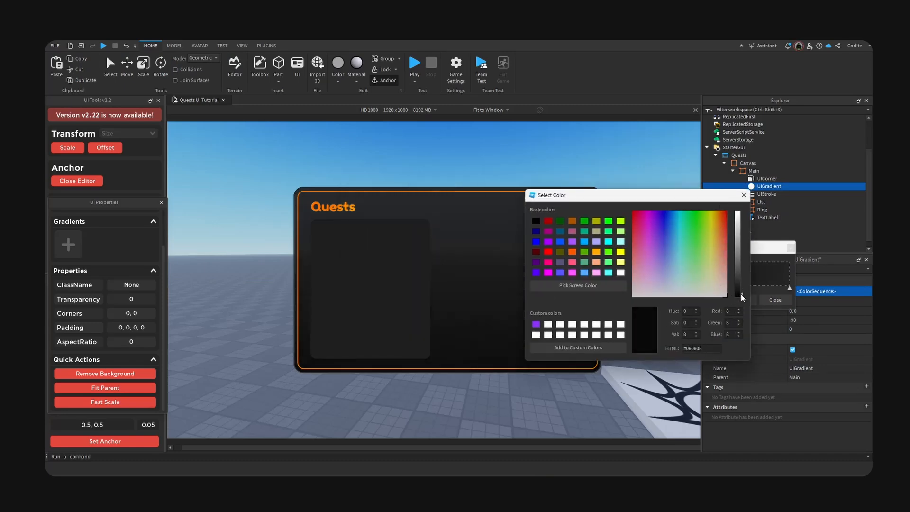
click(743, 195)
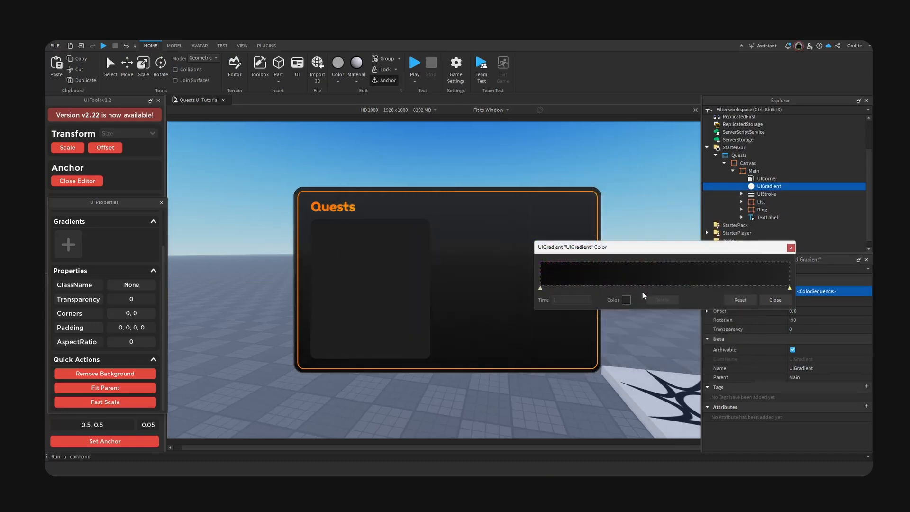
- Darken the end colour of Main's UIGradient to RGB 21, 21, 21 and finish editing the colour sequence
click(626, 299)
drag(525, 172, 750, 196)
drag(787, 289, 788, 295)
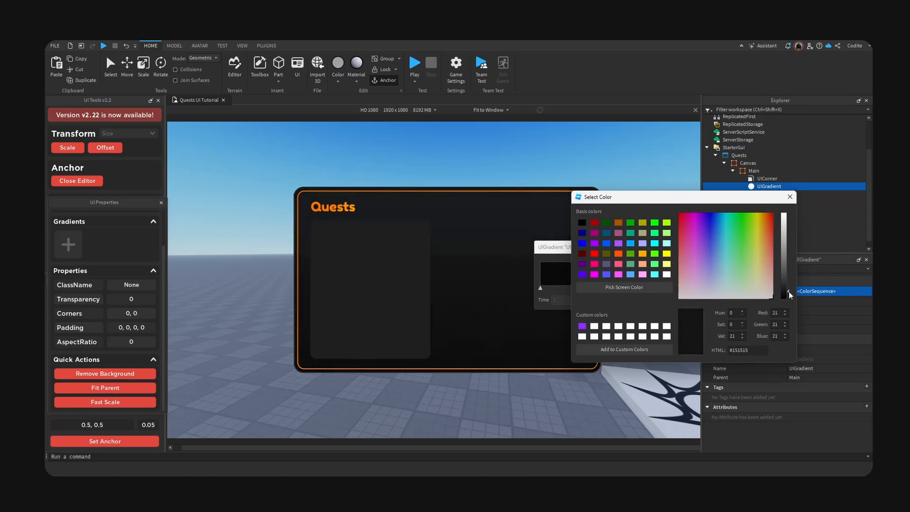
click(790, 197)
click(775, 302)
- Set the rotation of Main's UIGradient to 45 and view the result against the scene
click(819, 323)
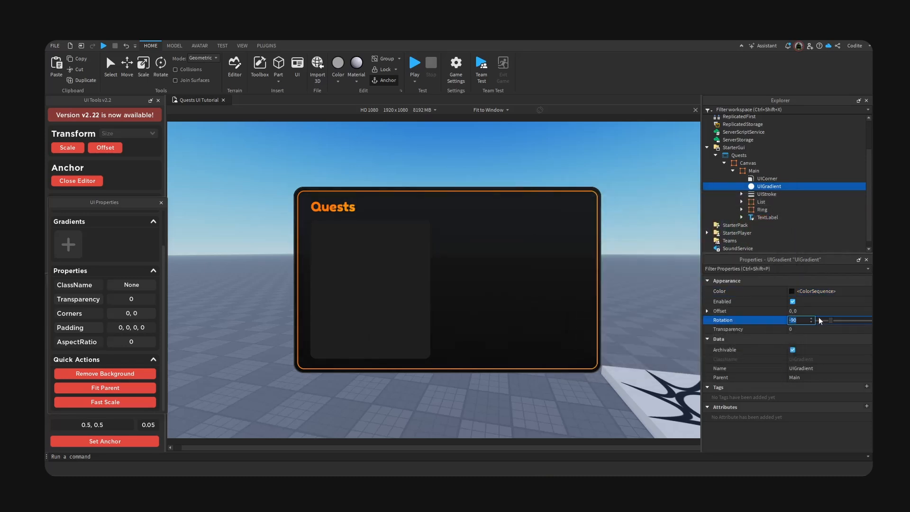
text(45)
key(Return)
right_drag(551, 260, 554, 260)
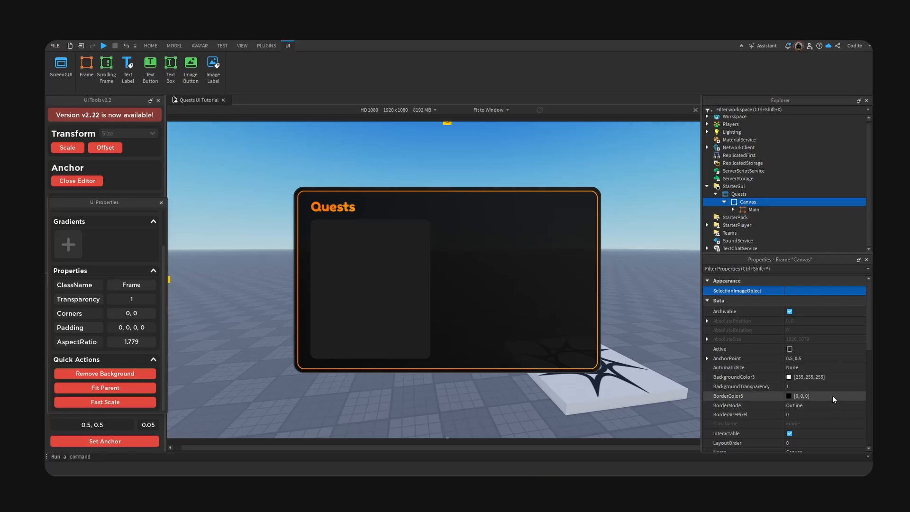
- Set Canvas's background colour to black (0, 0, 0) and its background transparency to 0.45
click(834, 387)
text(0.3)
key(Return)
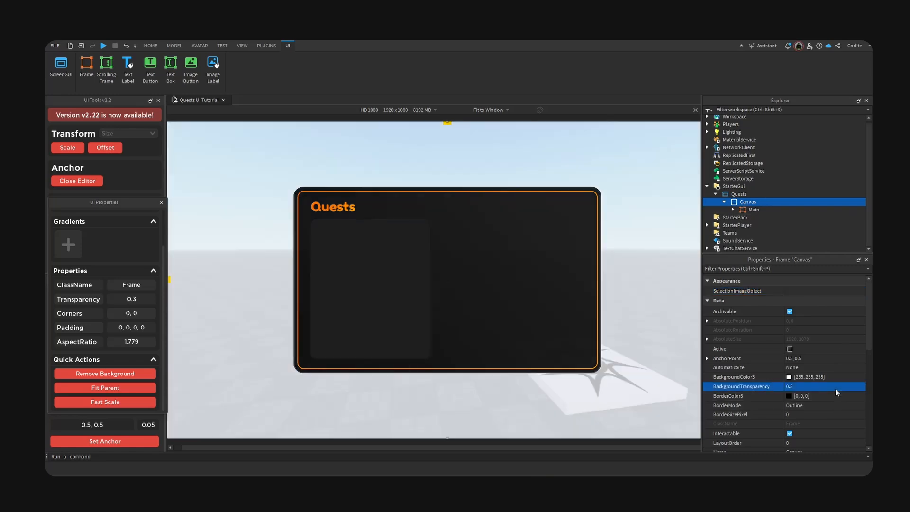
click(765, 375)
click(557, 265)
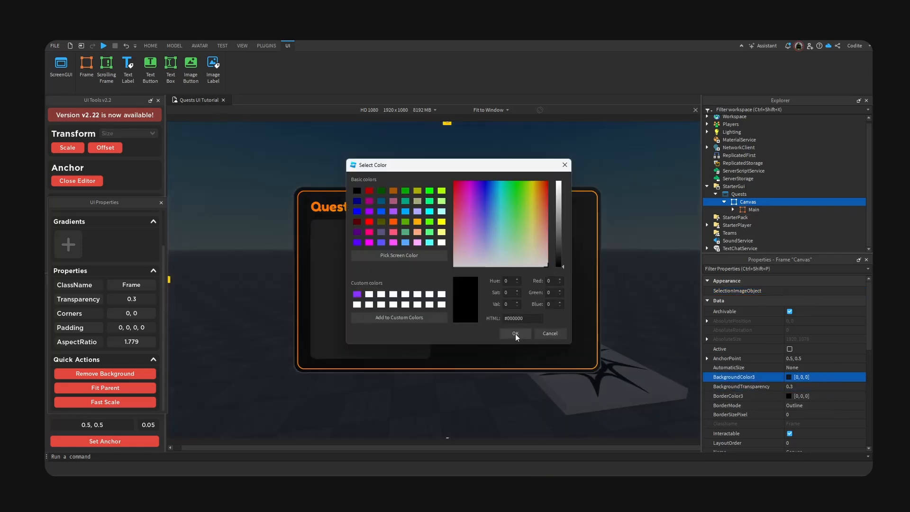
click(515, 333)
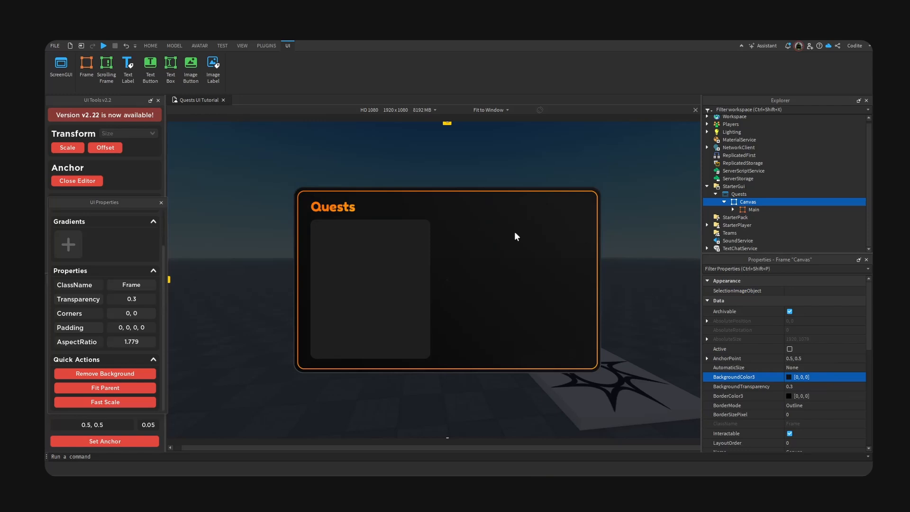
click(819, 384)
text(0.45)
key(Return)
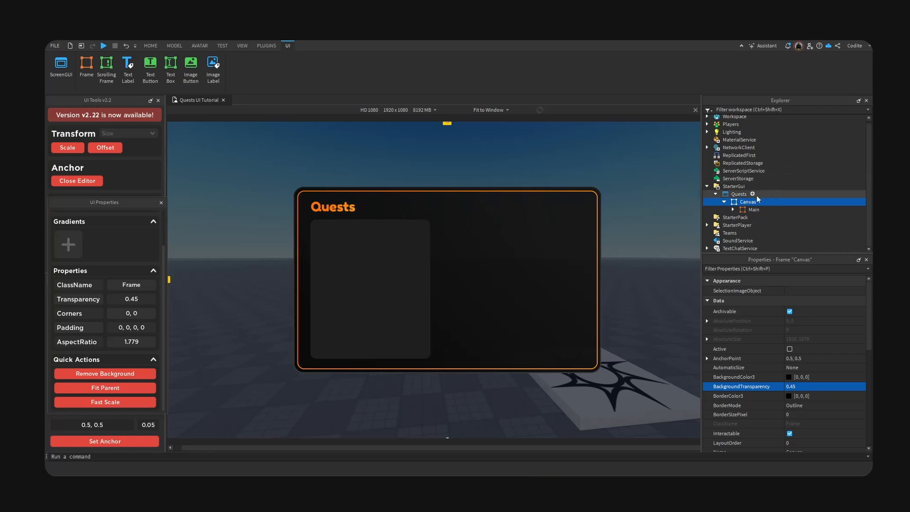
- Shorten the List frame from its lower edge to about 409 × 81, keeping it beneath the Quests title
click(751, 209)
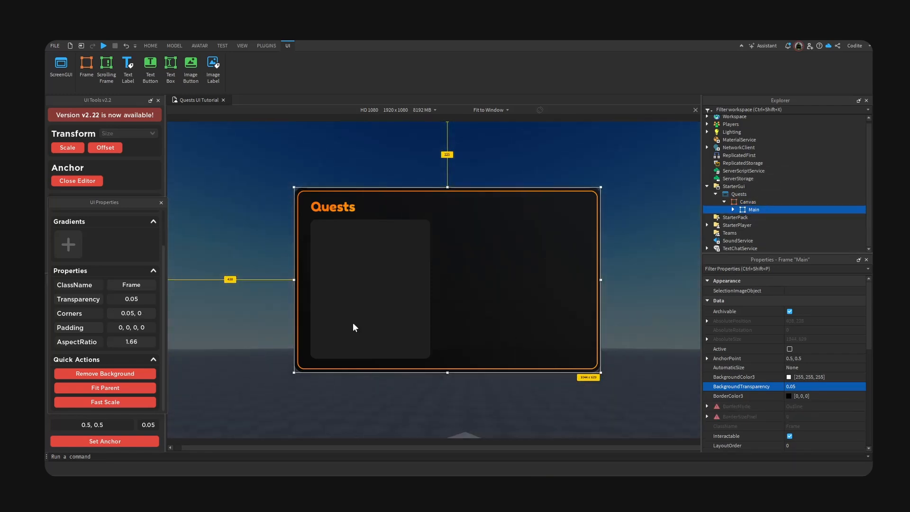
click(352, 323)
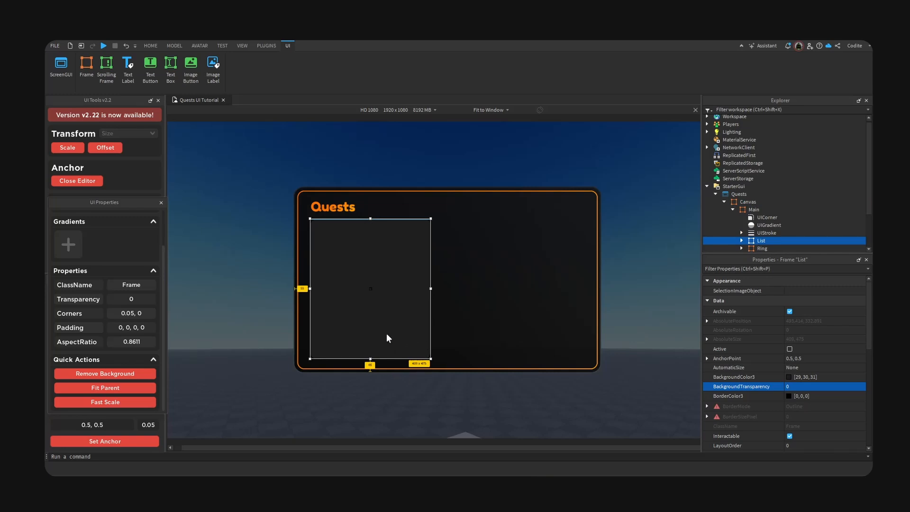
drag(367, 359, 393, 244)
click(415, 373)
click(403, 233)
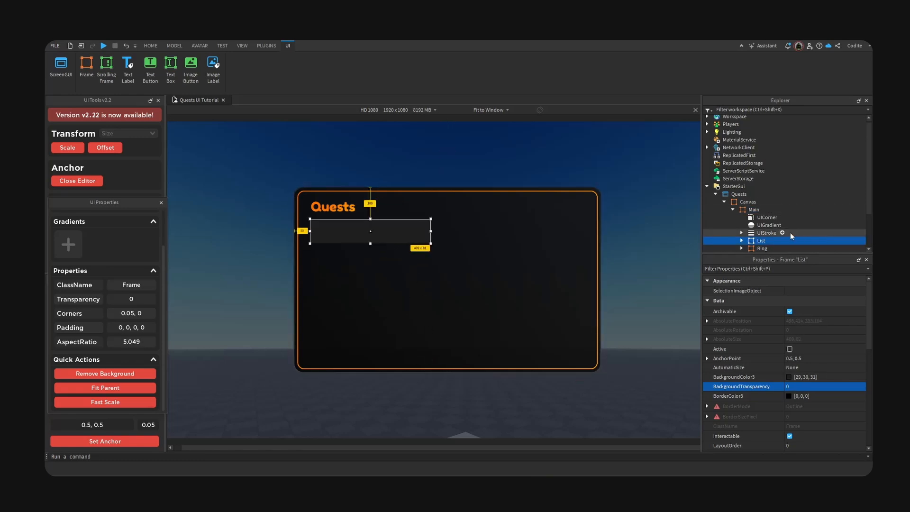
- Paste a copy of the List frame inside List, anchor it at 0.5, 0.5 and fit it to its parent
click(742, 240)
scroll(777, 214, down, 2)
click(770, 204)
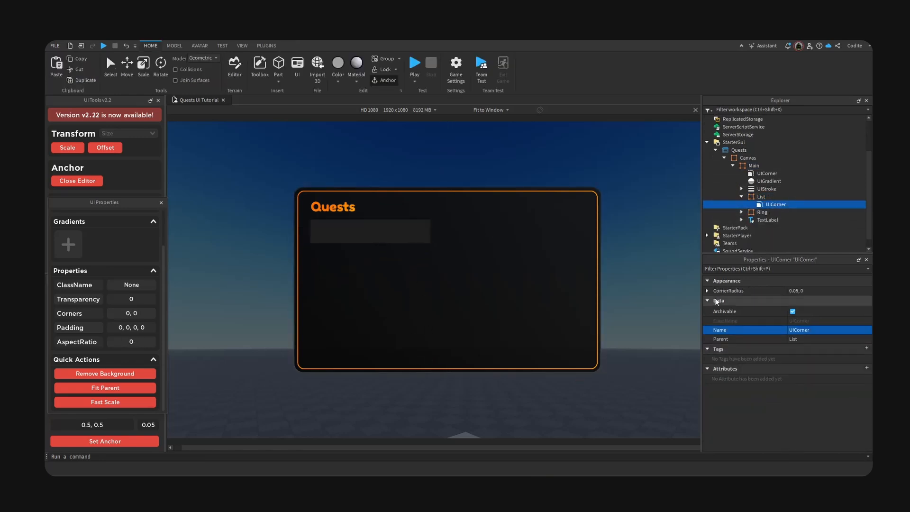
click(759, 197)
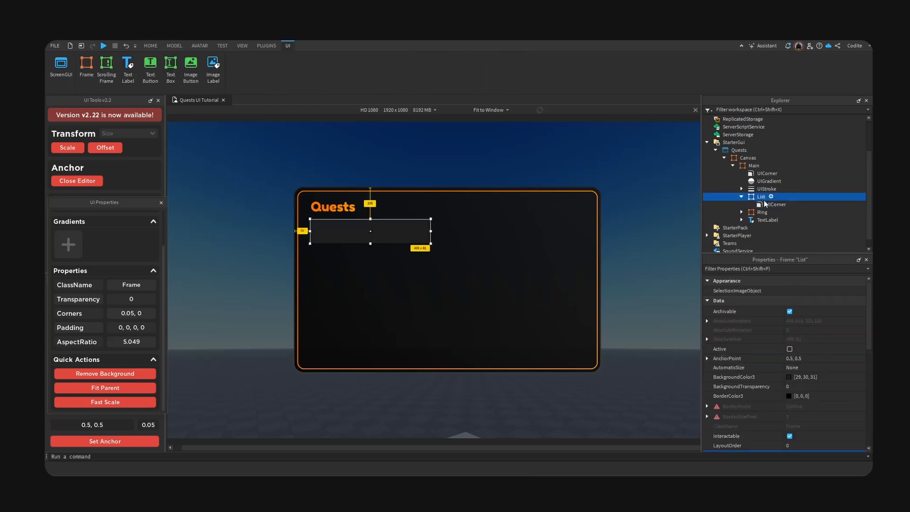
key(ctrl+c)
key(ctrl+shift+v)
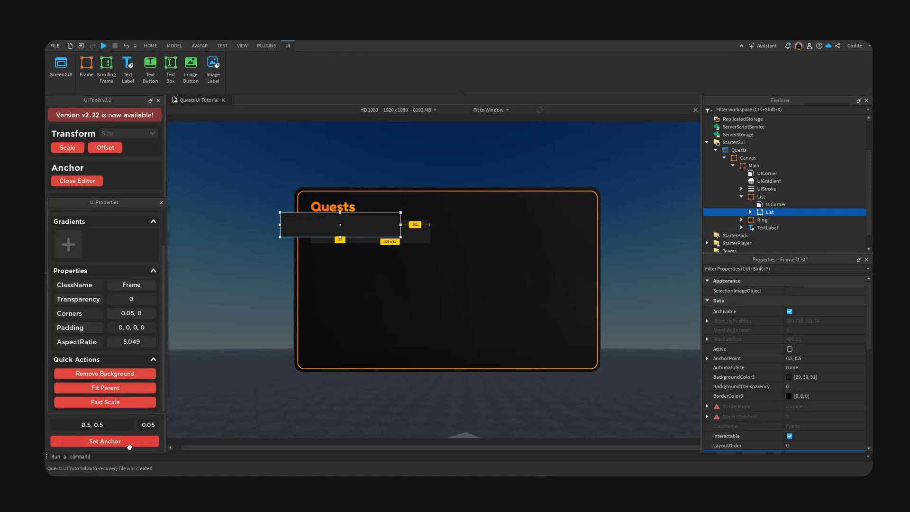
click(130, 443)
click(115, 388)
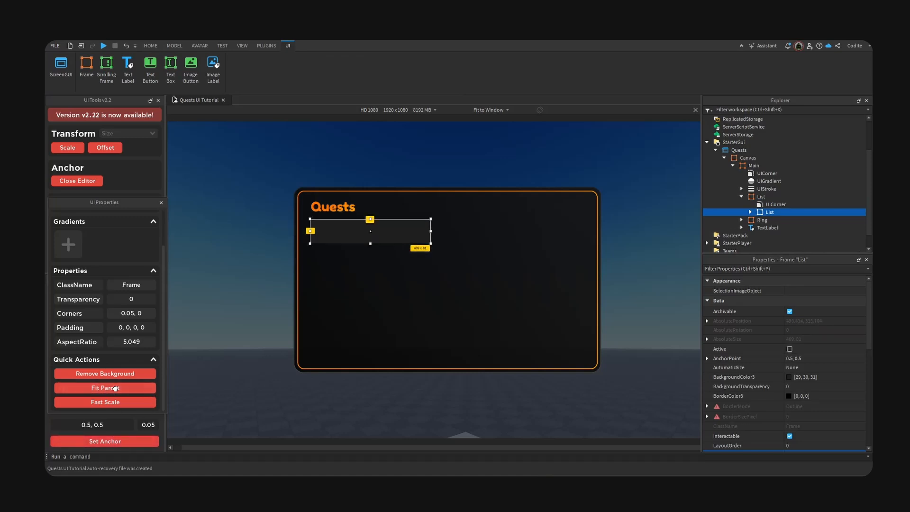
- Remove the outer List frame's background and rename the nested copy Template
click(760, 196)
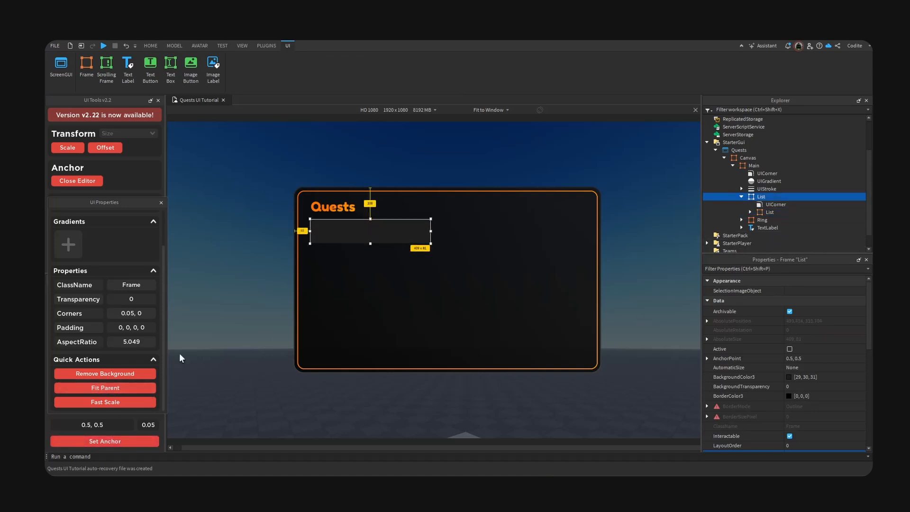
click(118, 374)
click(768, 212)
click(769, 212)
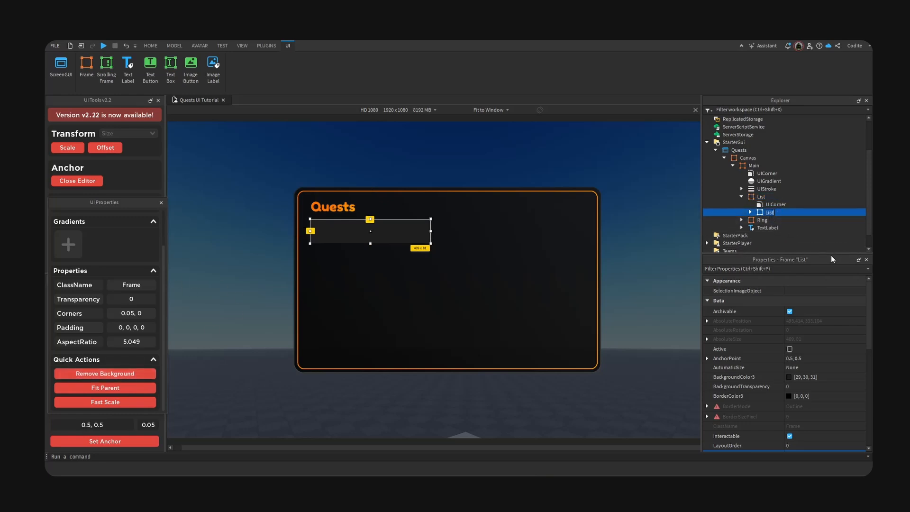
text(Template)
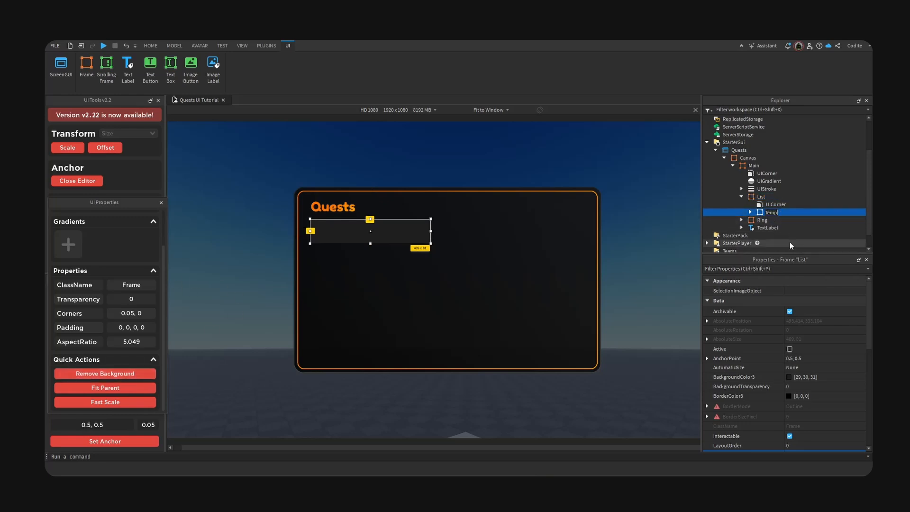
key(Return)
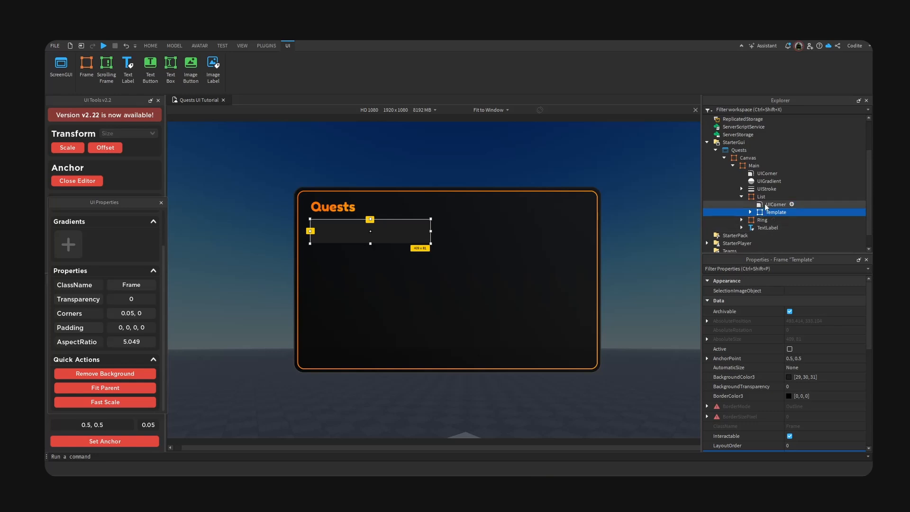
- Set the corner radius scale of Template's UICorner to 0.15
drag(766, 207, 772, 212)
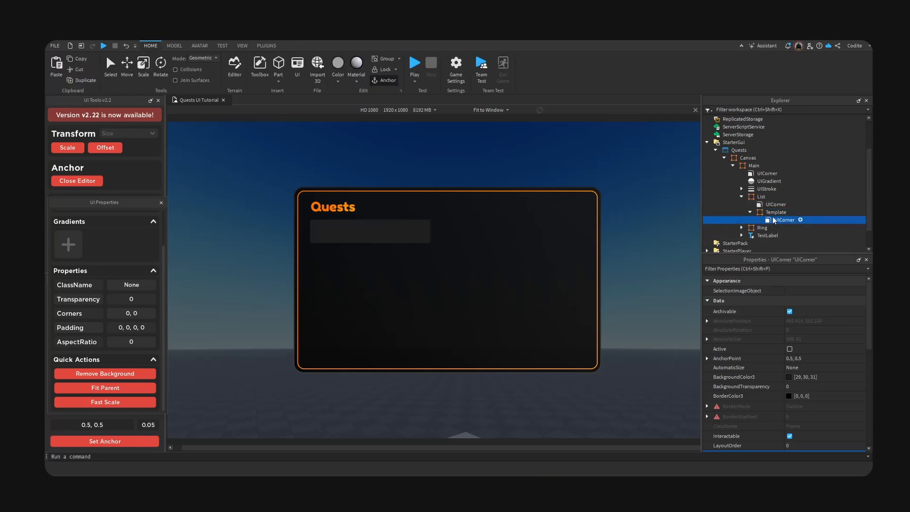
click(825, 291)
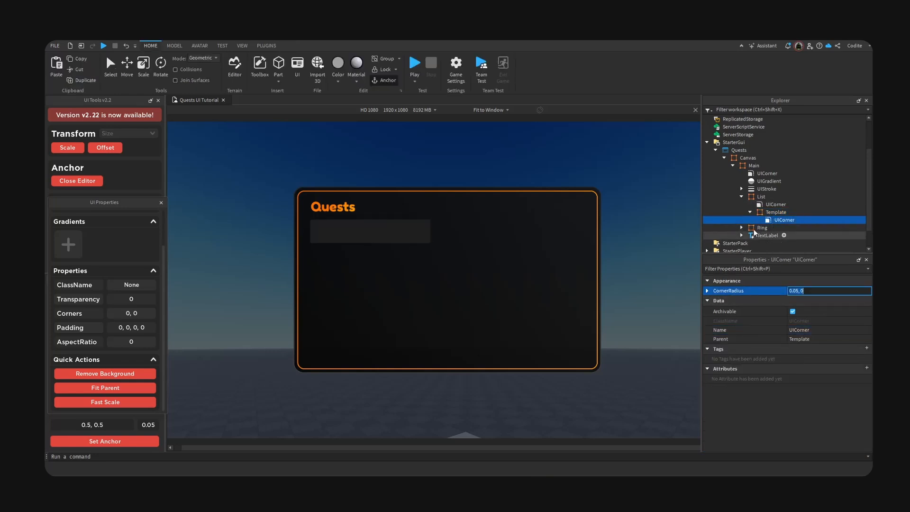
click(706, 290)
click(814, 300)
text(0.1)
key(Return)
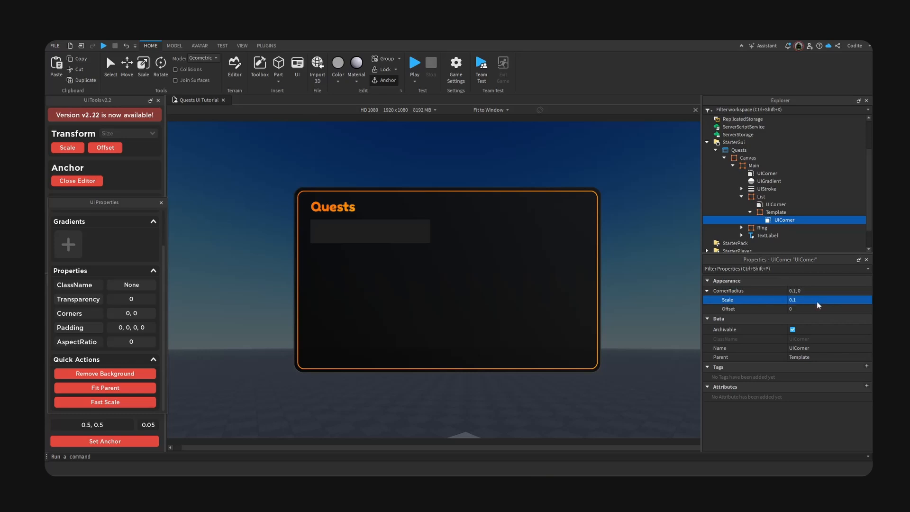
click(830, 299)
key(Return)
click(826, 301)
text(.)
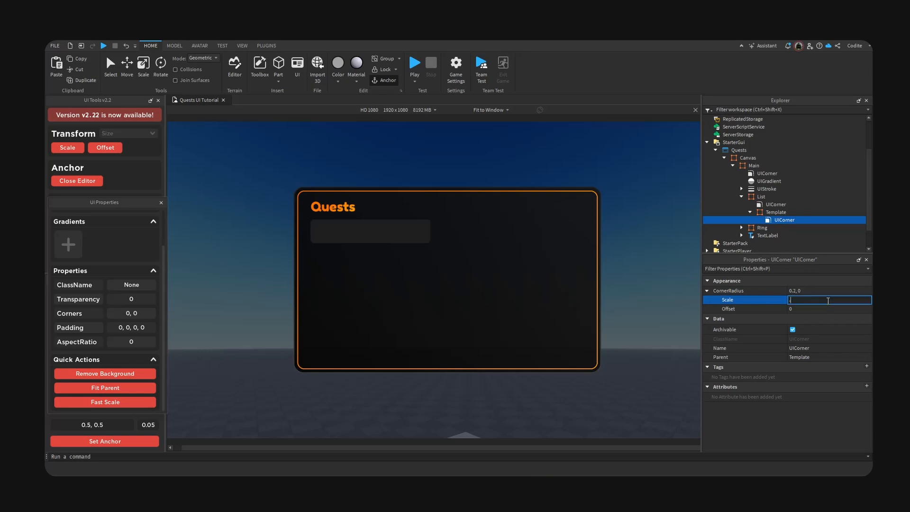
text(15)
key(Return)
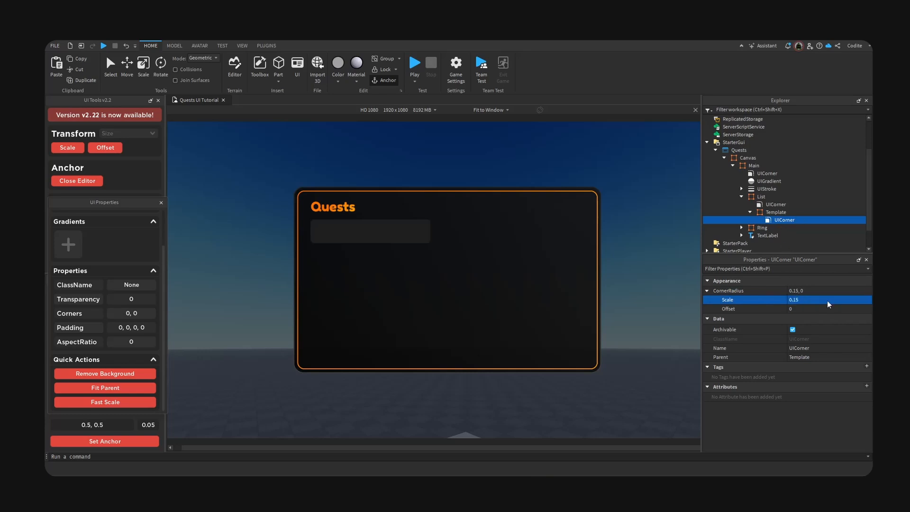
- Darken Template's background colour to RGB 21, 21, 22
click(774, 213)
click(749, 212)
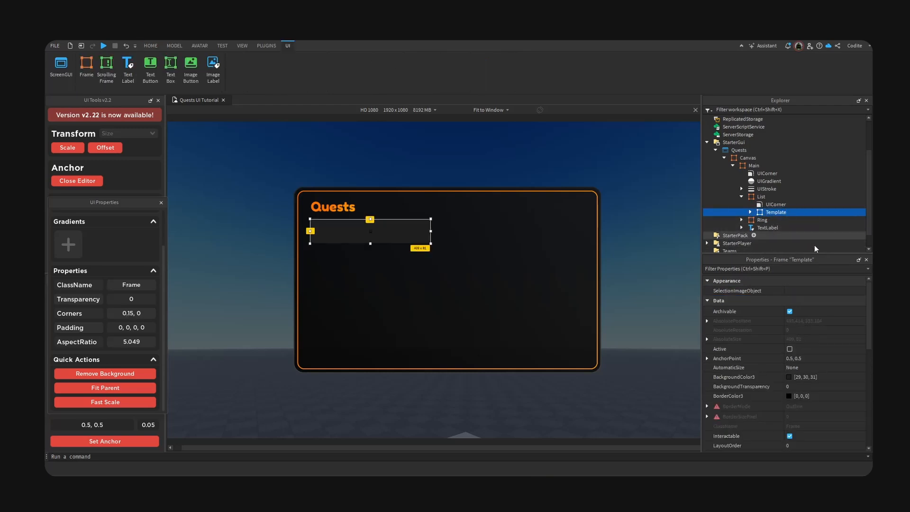
click(789, 377)
drag(530, 167, 670, 180)
click(702, 271)
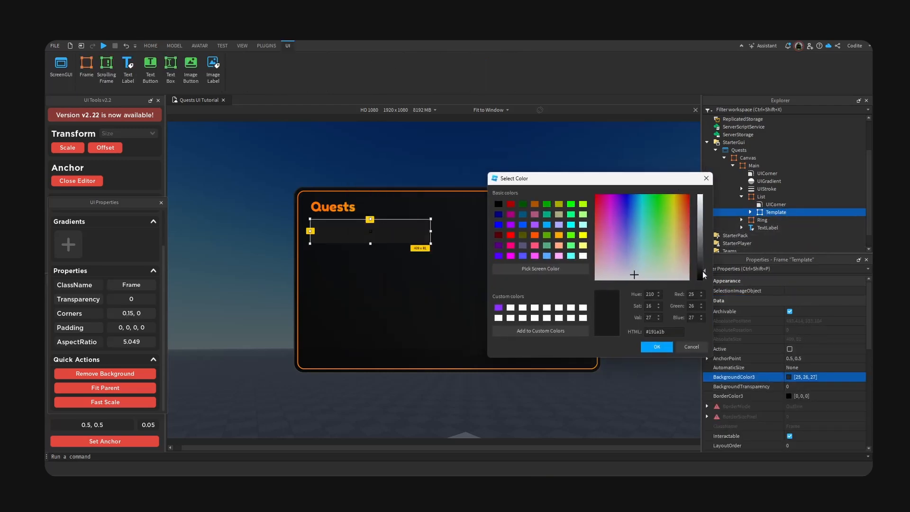
click(656, 345)
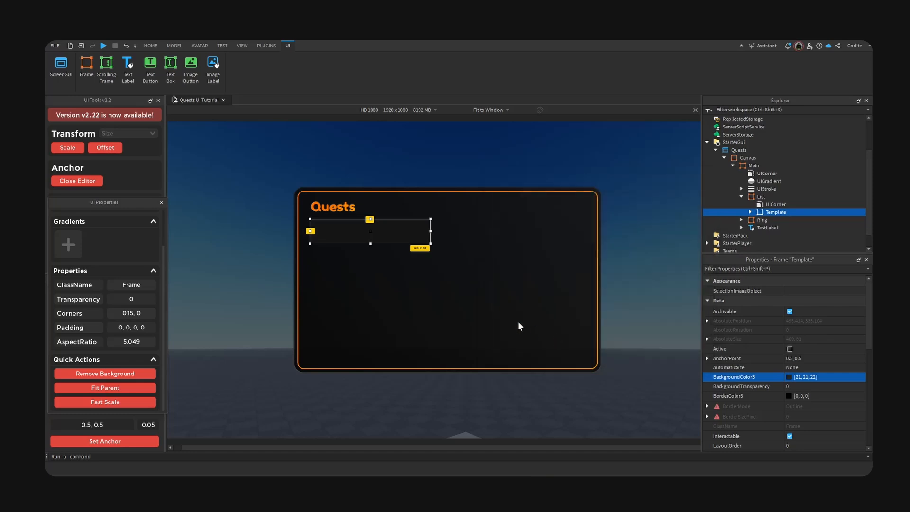
- Add a UIStroke to the Template frame and set its thickness to 2
click(507, 319)
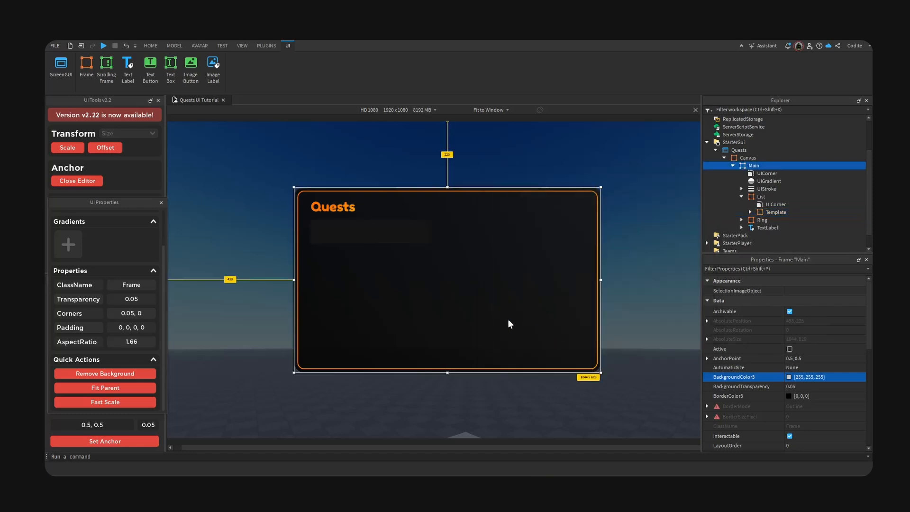
click(419, 238)
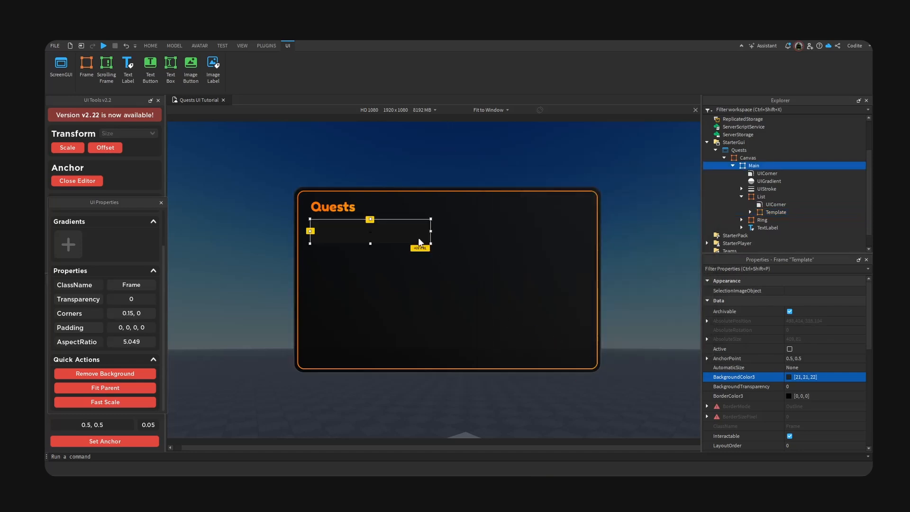
click(749, 213)
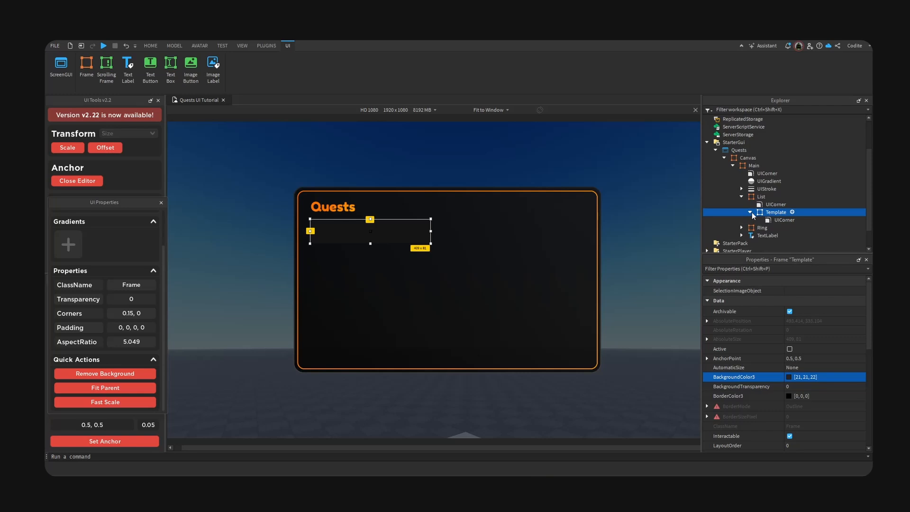
click(749, 212)
click(792, 212)
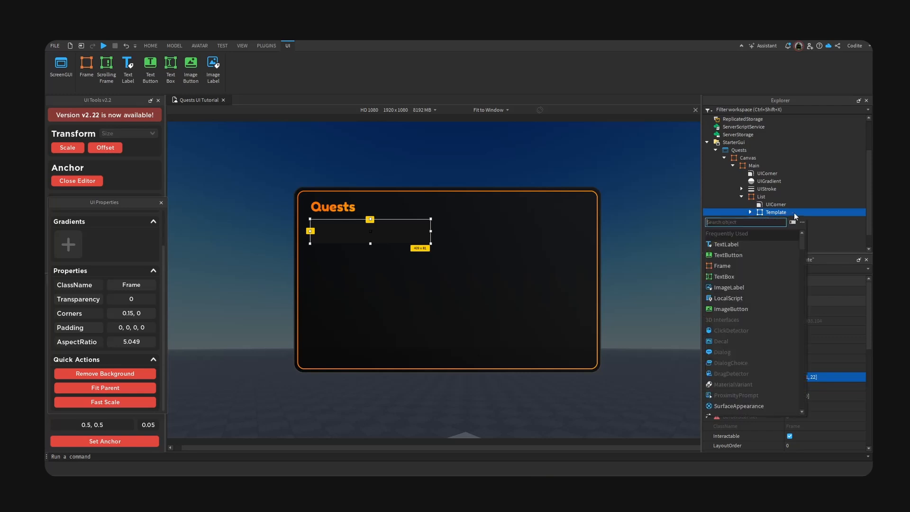
text(srt)
key(BackSpace)
key(Down)
key(Return)
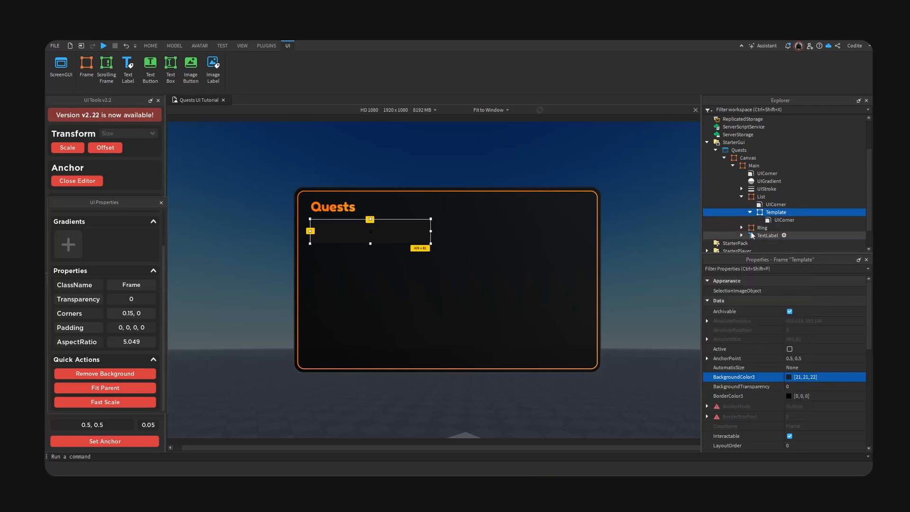
click(818, 318)
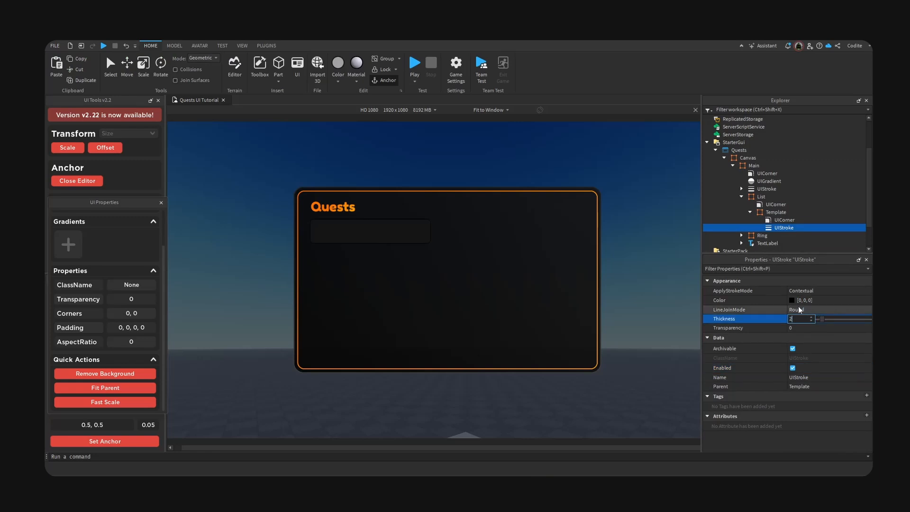
text(2)
- Set the Template stroke's colour to orange RGB 255, 148, 1, sampled from the Quests title
click(804, 300)
click(601, 268)
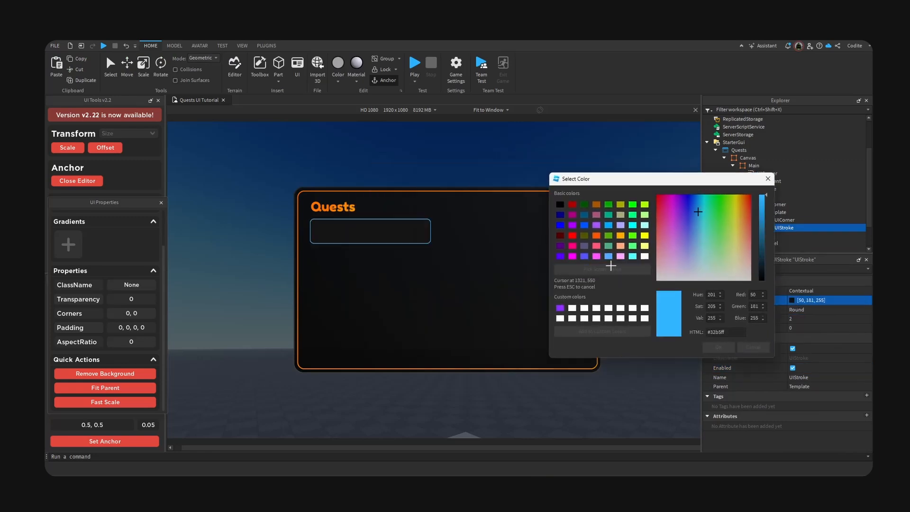
click(350, 207)
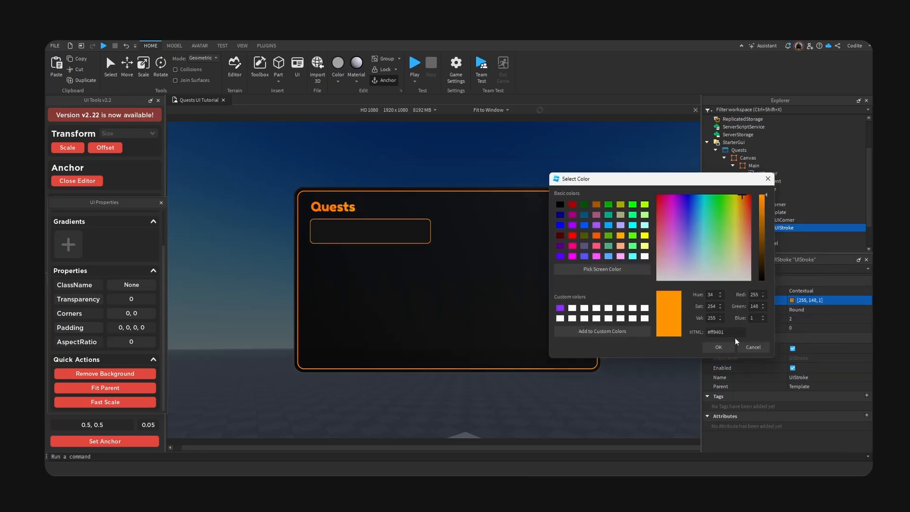
click(719, 345)
- Undo the height change made to Template alone, then make List and Template taller together, to about 409 × 99 px
click(372, 239)
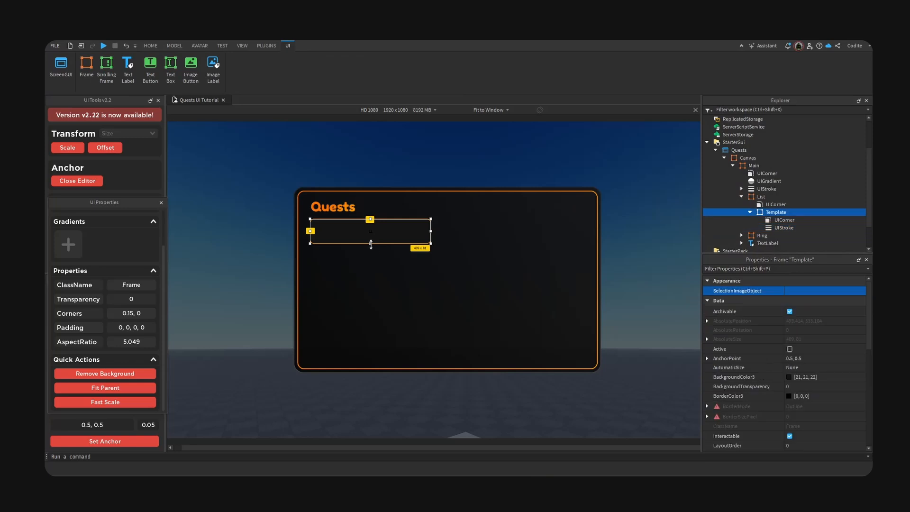
drag(370, 243, 371, 250)
key(ctrl+z)
ctrl+click(746, 197)
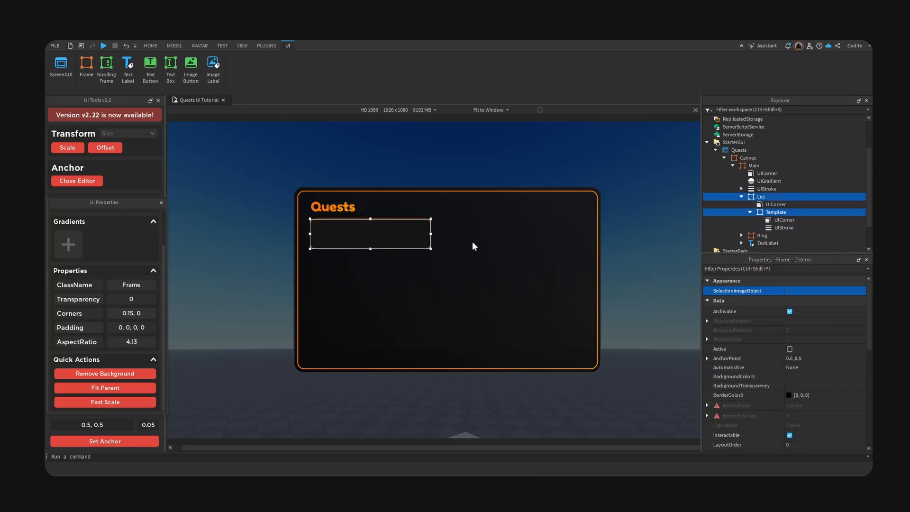
click(473, 242)
click(766, 212)
click(749, 212)
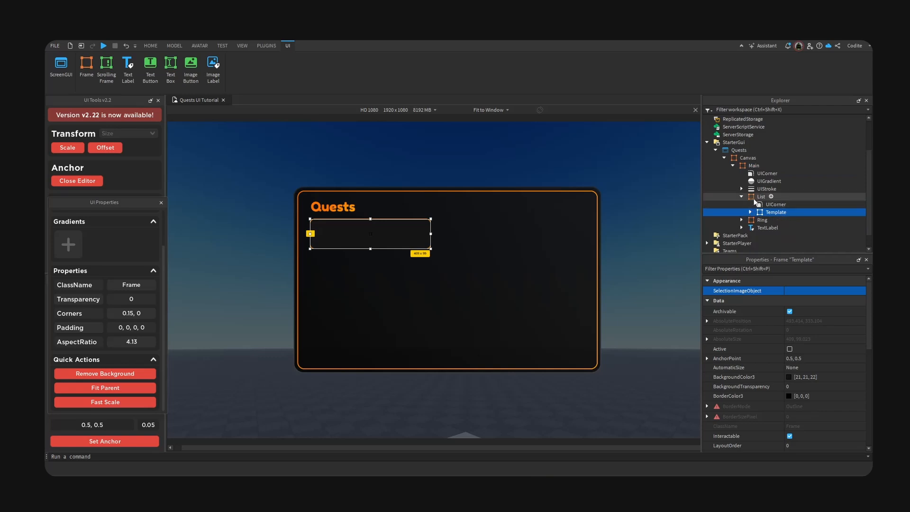
- Paste a copy of the Quests title label into Template and change its text to First Quest
click(349, 222)
click(365, 229)
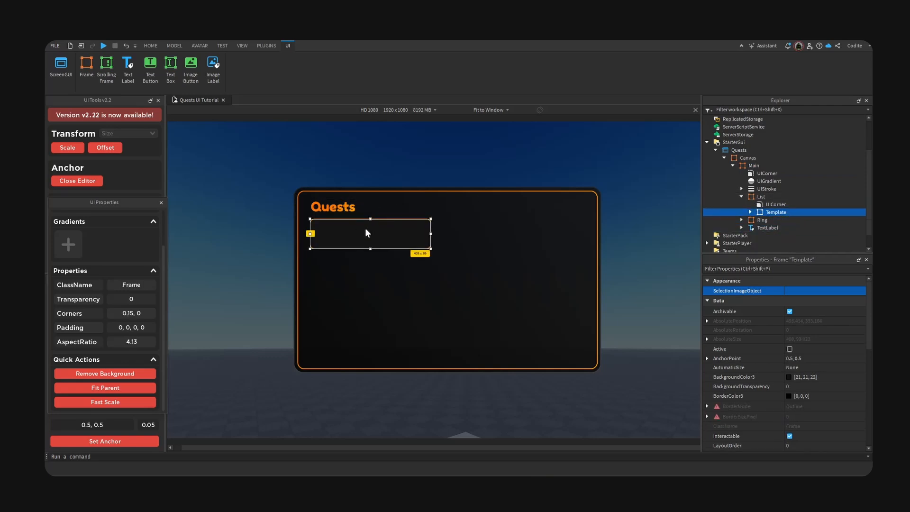
key(ctrl+shift+v)
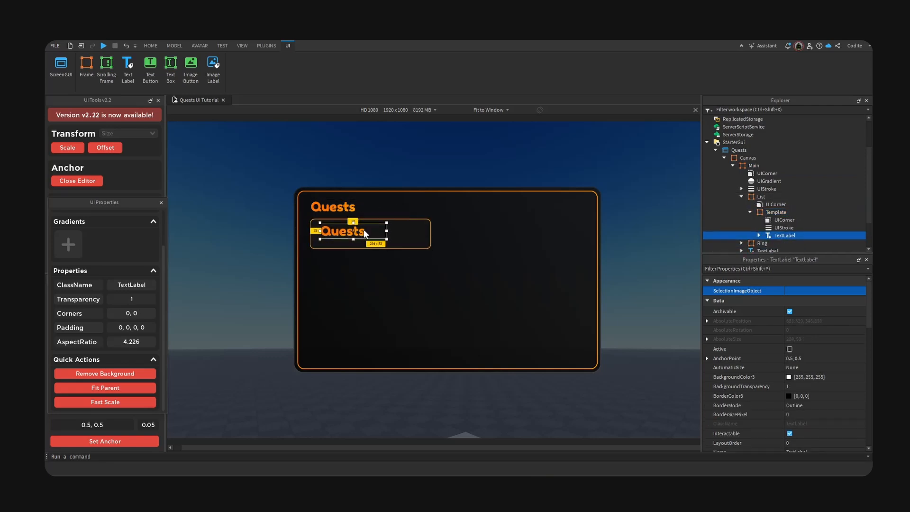
double_click(364, 231)
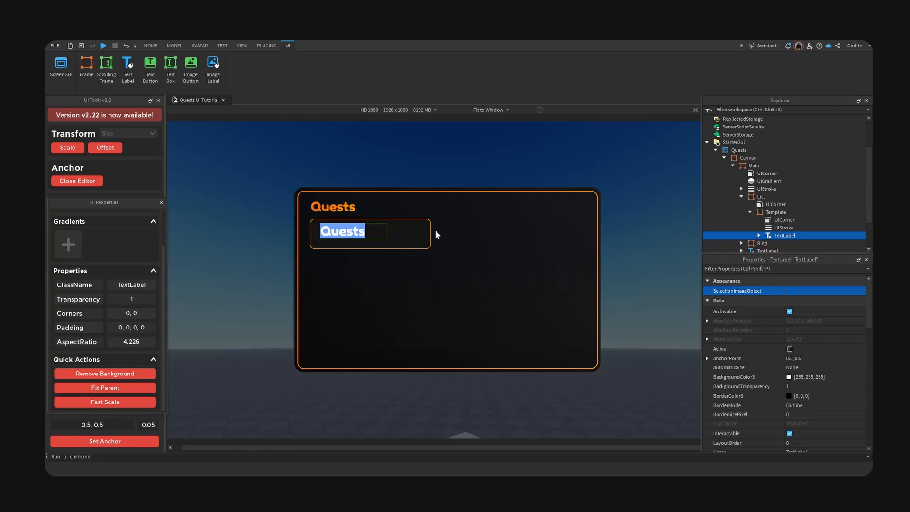
text(First Qw)
key(BackSpace)
text(uest)
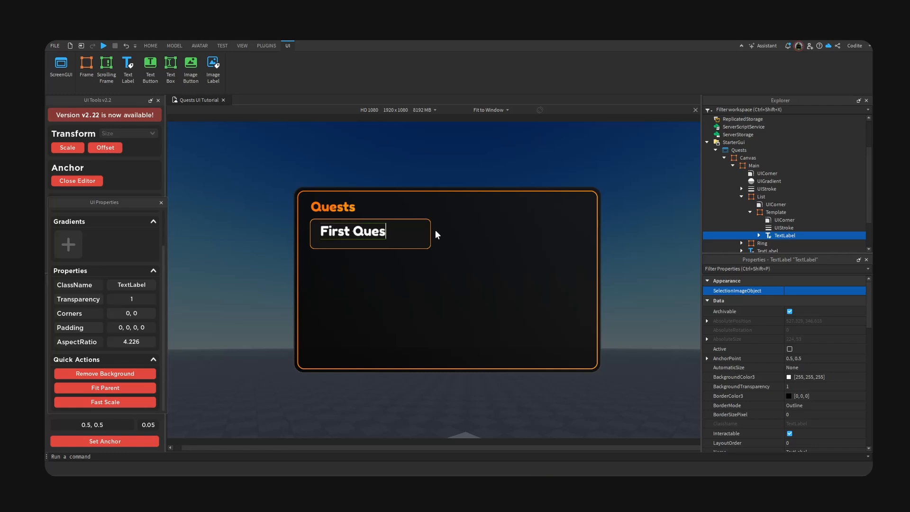
key(Return)
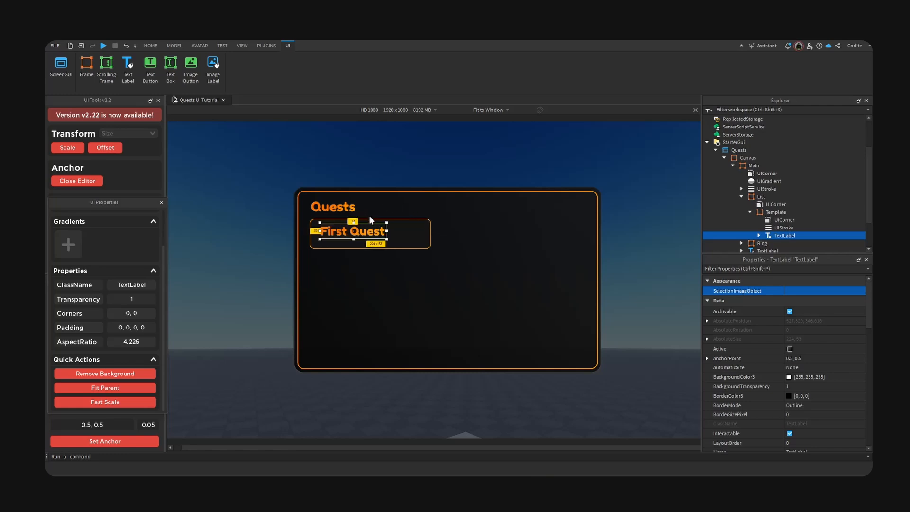
- Shrink the First Quest label into Template's upper-left area, then duplicate it directly below with the text 0/5
drag(386, 231, 346, 236)
key(ctrl+d)
double_click(347, 237)
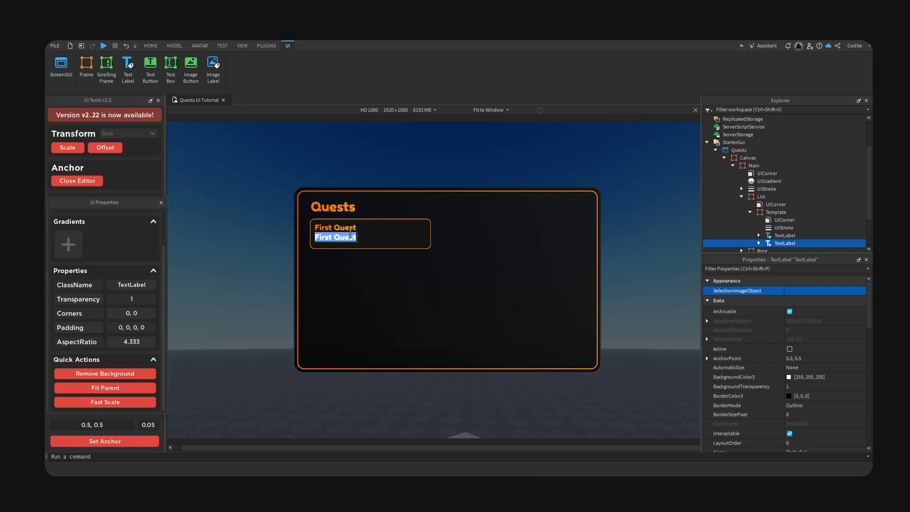
text(0/5)
- Delete the orange gradient nested in the 0/5 label
click(758, 243)
scroll(767, 236, down, 1)
click(782, 230)
key(Delete)
click(773, 222)
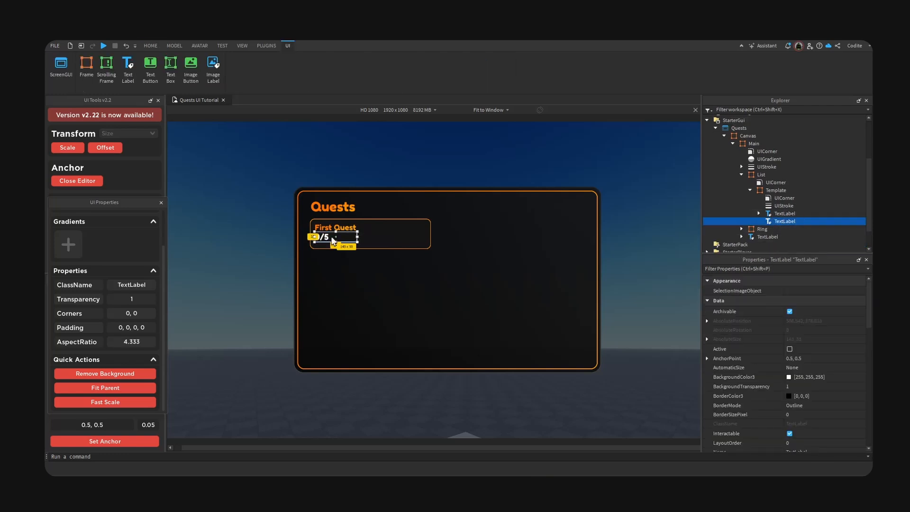
- Reposition the First Quest and 0/5 labels together, centring them vertically near Template's left edge
drag(324, 235, 344, 230)
shift+click(342, 231)
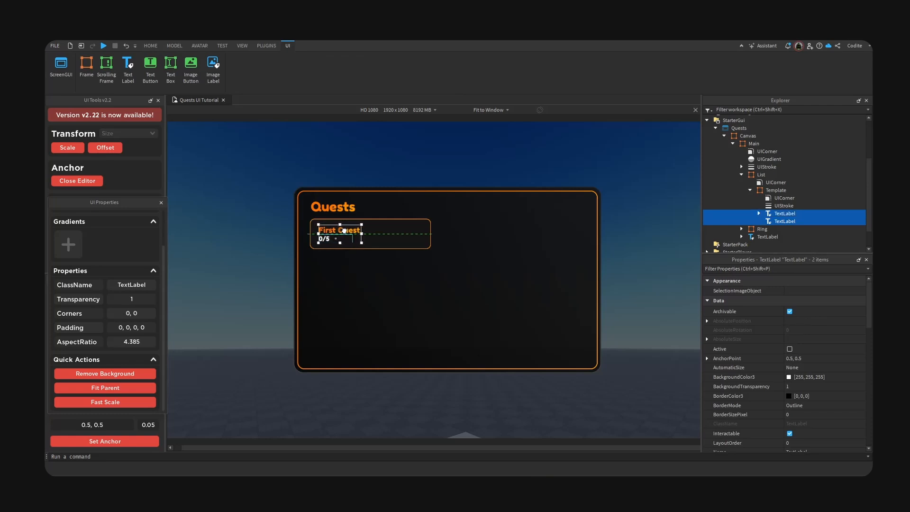
click(377, 228)
click(411, 278)
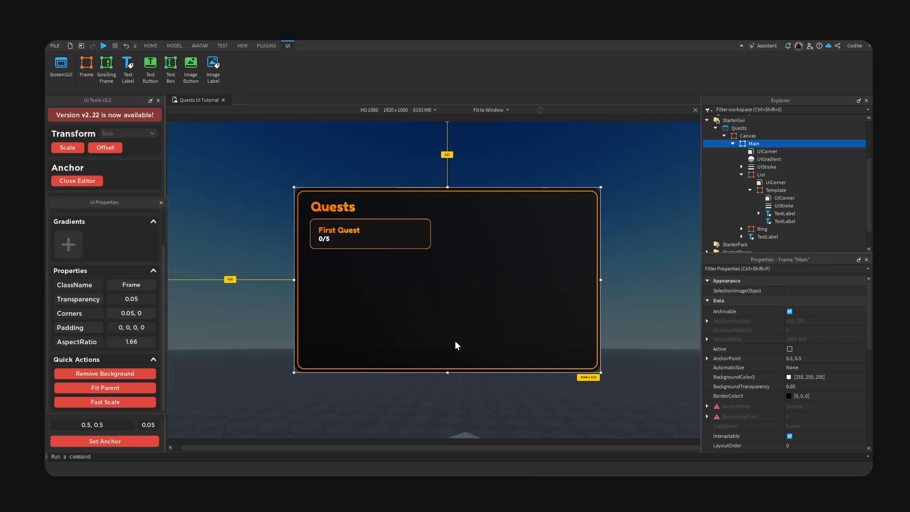
- Insert a Frame into Template and anchor it at 0.5, 0.5
click(775, 190)
click(750, 190)
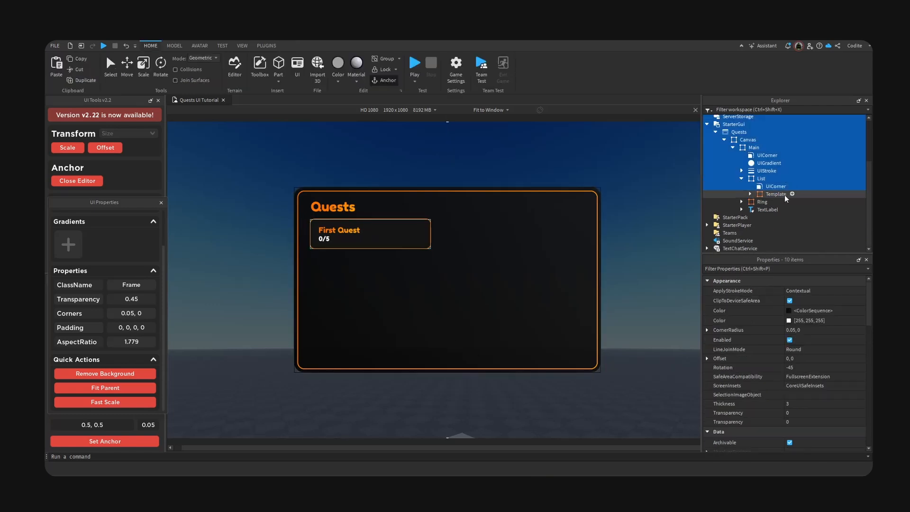
click(784, 193)
click(791, 195)
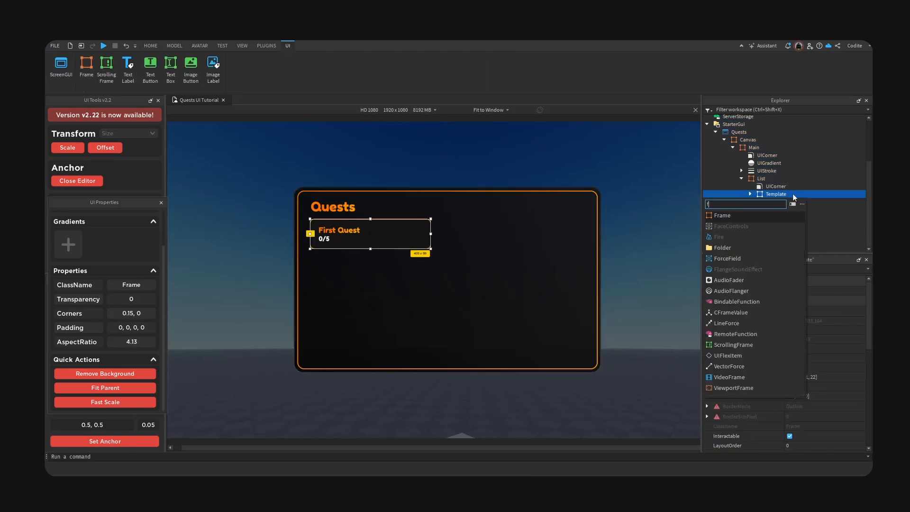
text(frame)
click(740, 217)
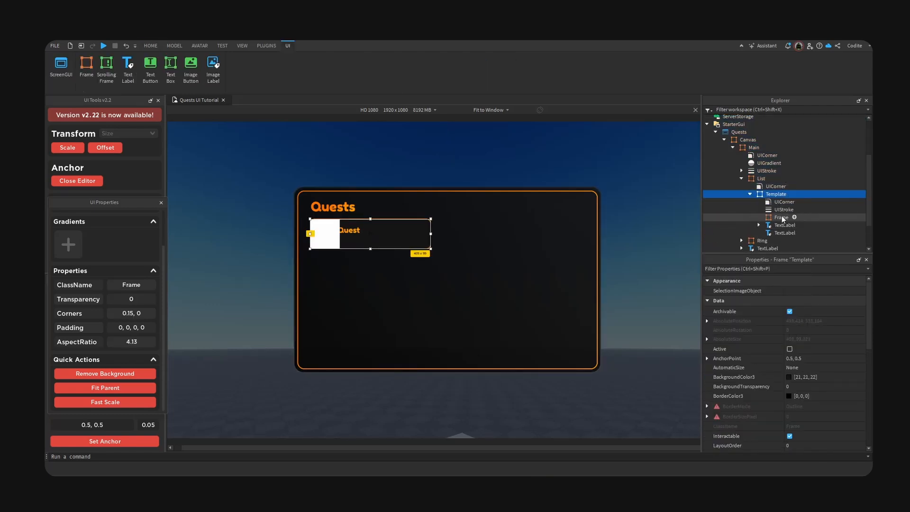
click(138, 442)
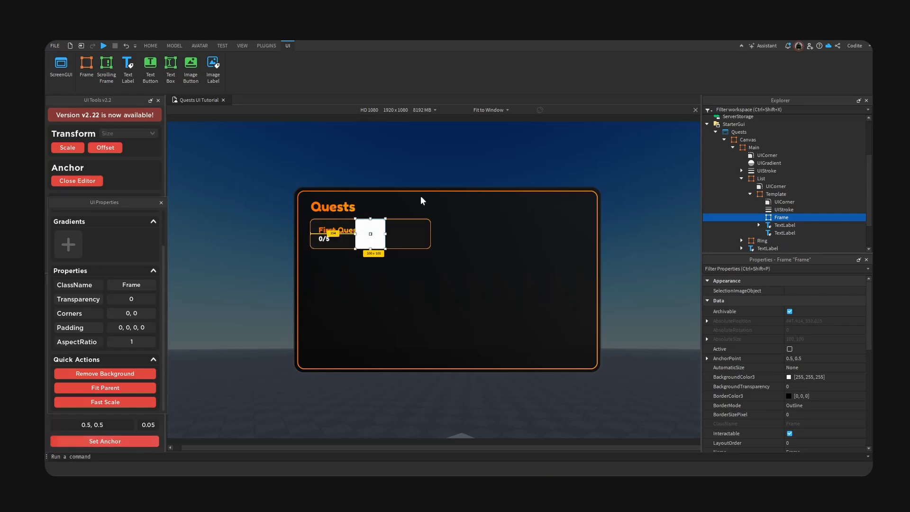
- Add a UICorner to the new Frame and set its corner radius scale to 0.2
click(795, 217)
text(uicorner)
key(Return)
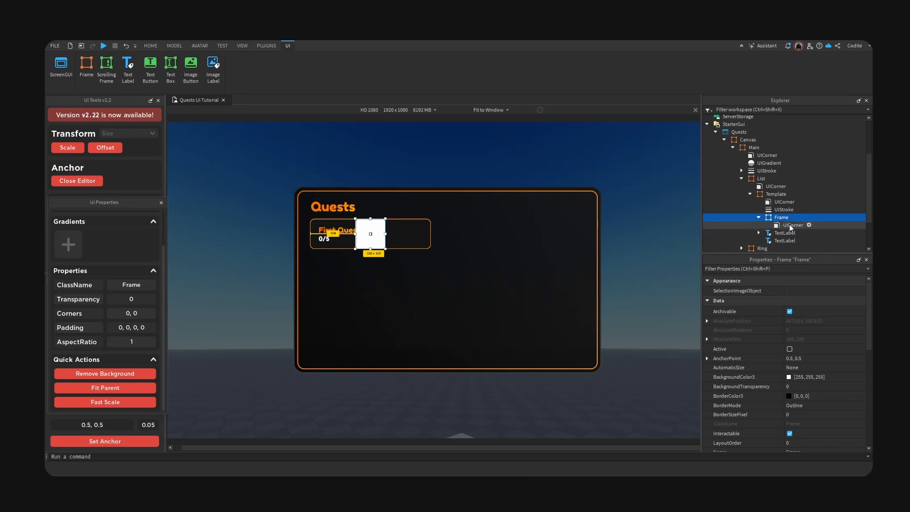
click(790, 225)
click(810, 300)
text(.2)
key(Return)
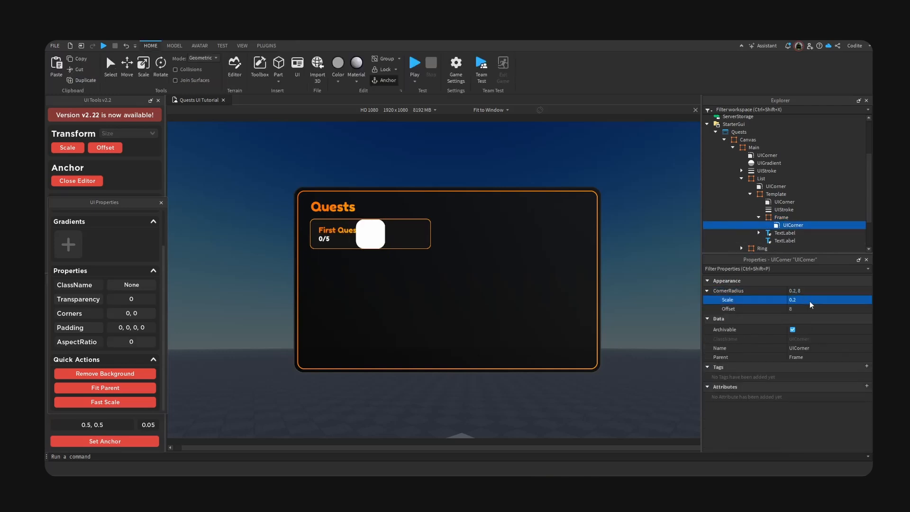
- Remove the nested Frame's background and add a UIStroke with thickness 4 to it
click(780, 217)
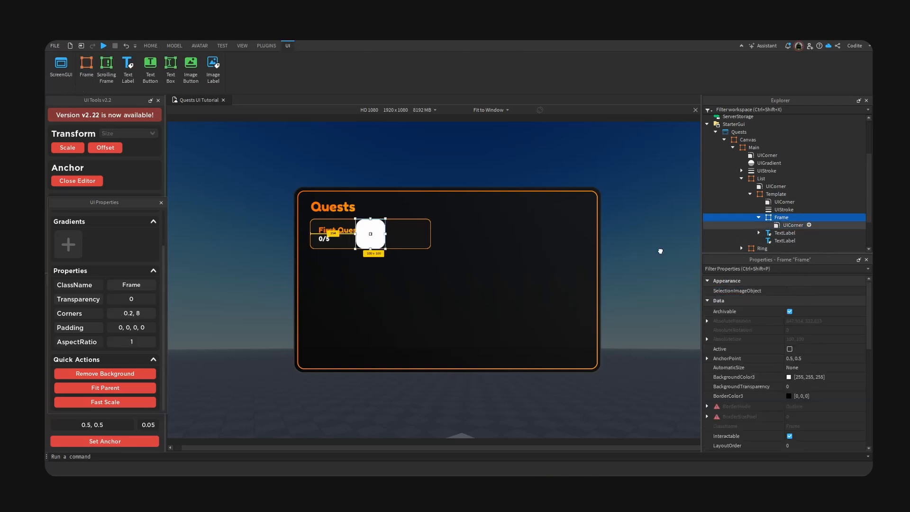
click(114, 374)
click(795, 217)
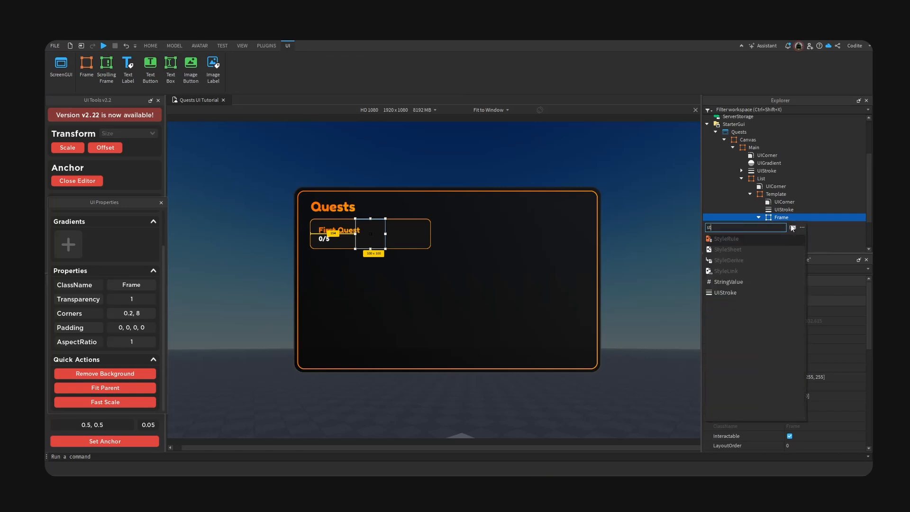
text(UIStroke)
click(773, 249)
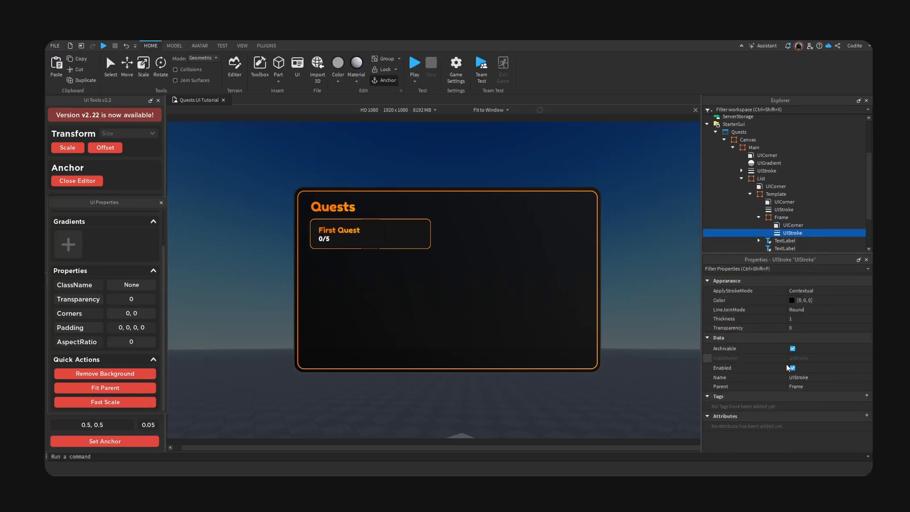
click(811, 320)
text(4)
- Set the nested Frame's stroke colour to the orange sampled from the First Quest label
click(791, 301)
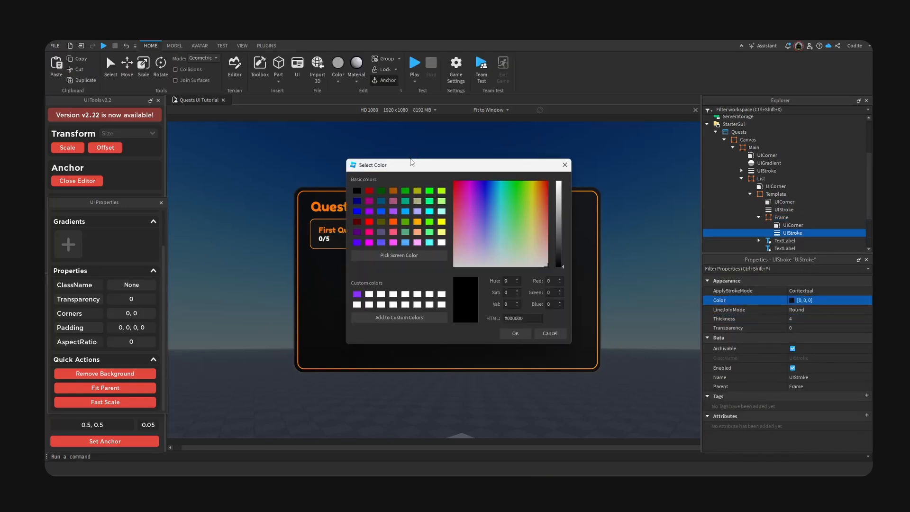
drag(426, 165, 544, 175)
click(517, 264)
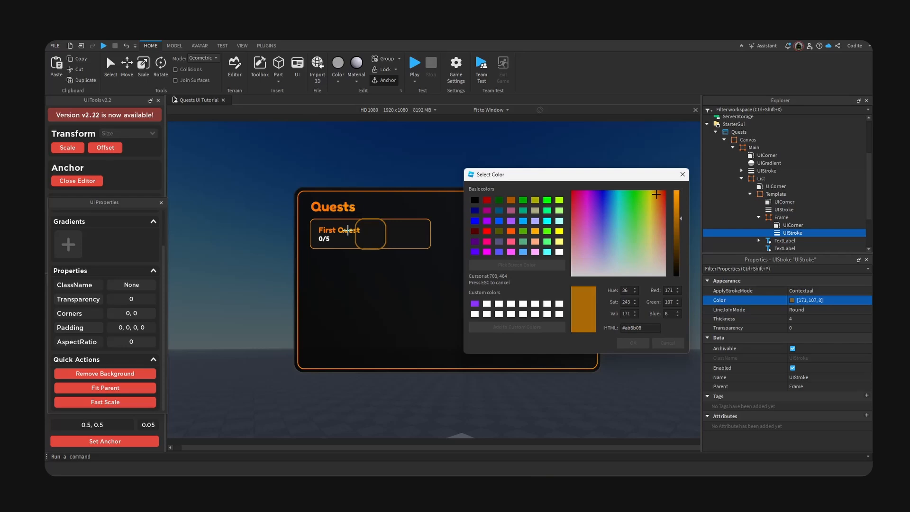
click(348, 230)
click(633, 343)
- Shrink the nested Frame to a square of about 31 px and recentre it in Template with the anchor tool
click(780, 217)
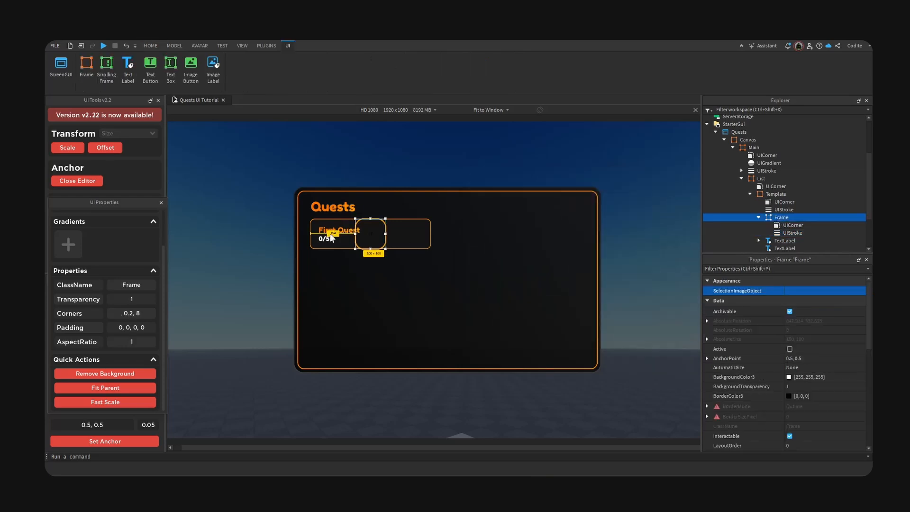
drag(385, 221, 365, 244)
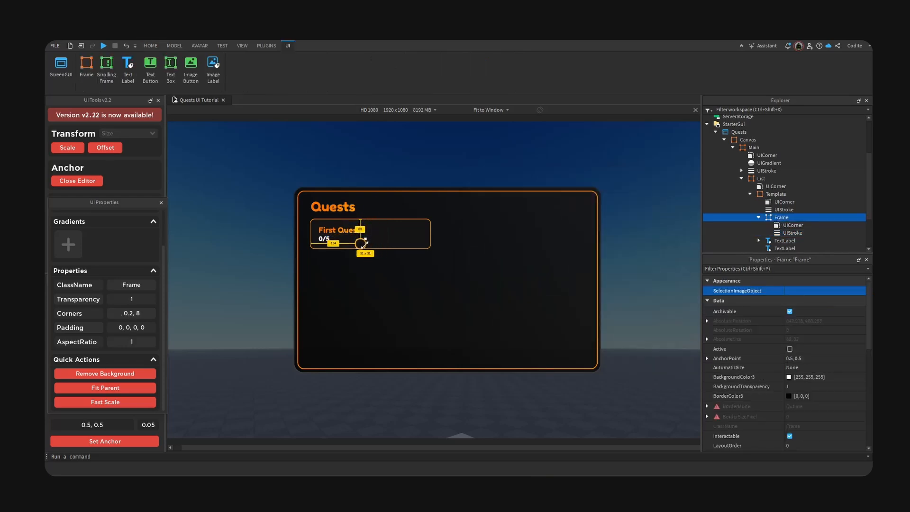
click(157, 441)
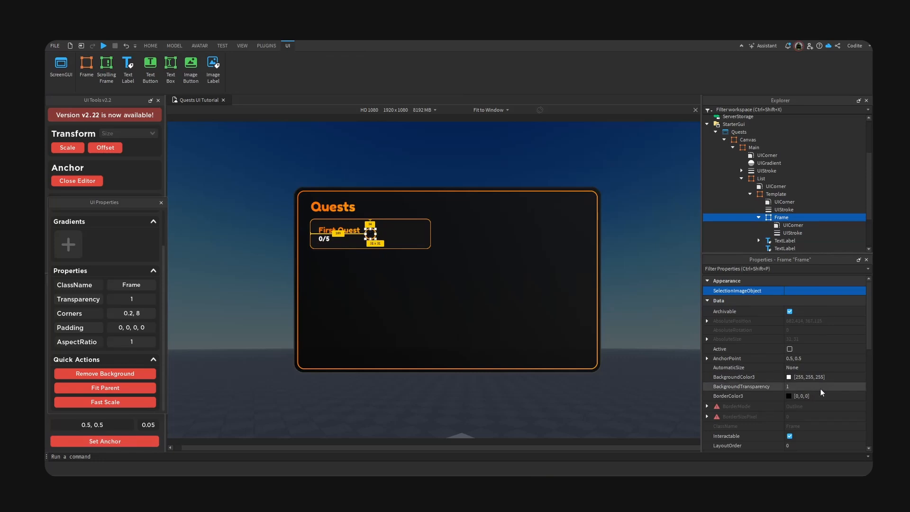
- Move the checkbox Frame to the right end of the Template entry and leave its background transparency at 1
click(803, 386)
text(0)
drag(369, 233, 416, 233)
click(799, 387)
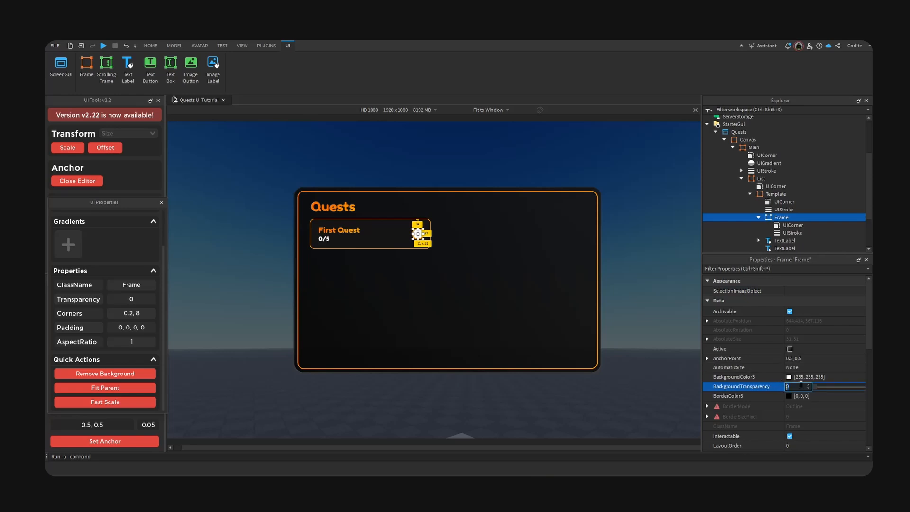
text(1)
key(Return)
- Set the checkbox Frame's UICorner radius to scale 0.05 and offset 0
click(792, 225)
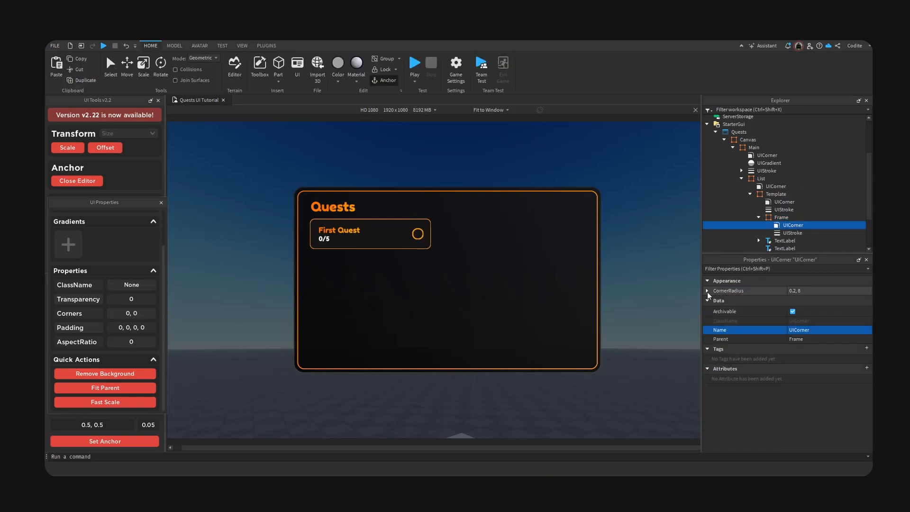
click(707, 290)
click(844, 299)
click(839, 309)
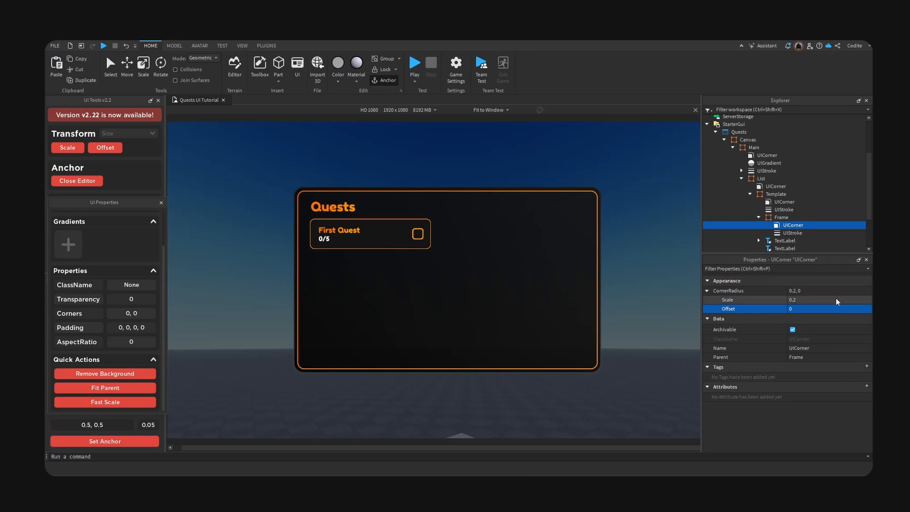
click(829, 299)
text(.05)
key(Return)
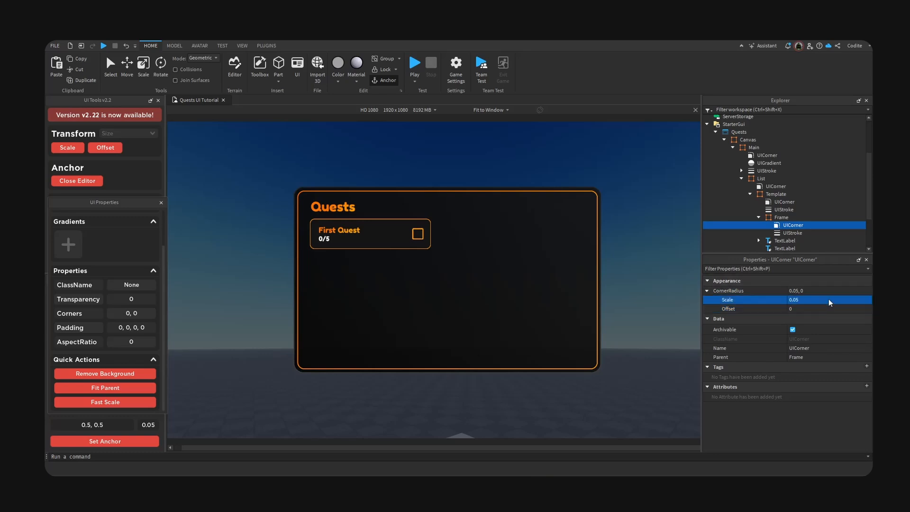
click(844, 303)
- Set the checkbox Frame's UIStroke thickness to 2
click(783, 233)
click(827, 320)
text(2)
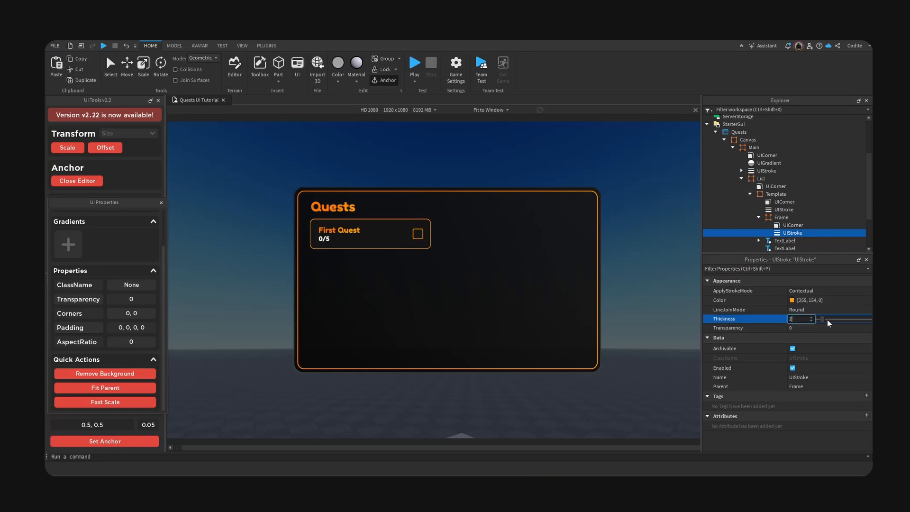
key(Return)
click(759, 217)
click(749, 193)
- Add a UIListLayout to List and duplicate the Template entry inside it
click(775, 194)
click(783, 179)
click(771, 179)
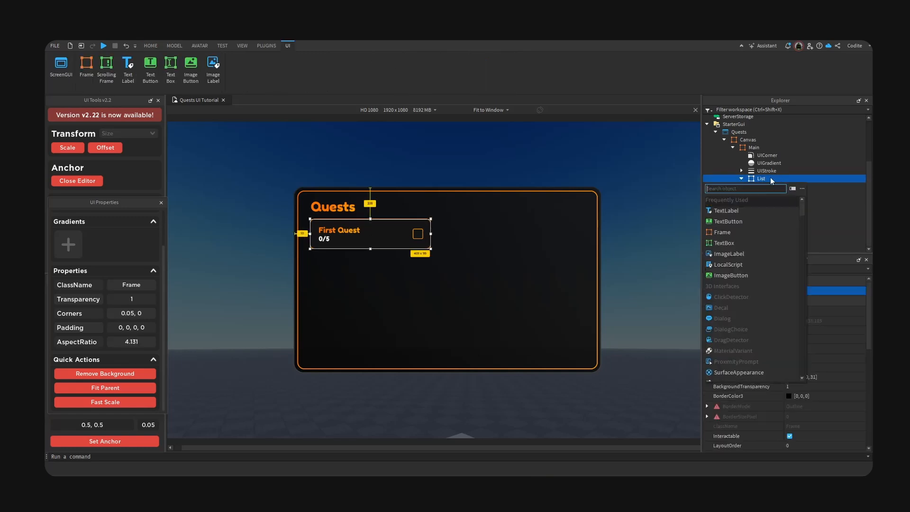
text(uili)
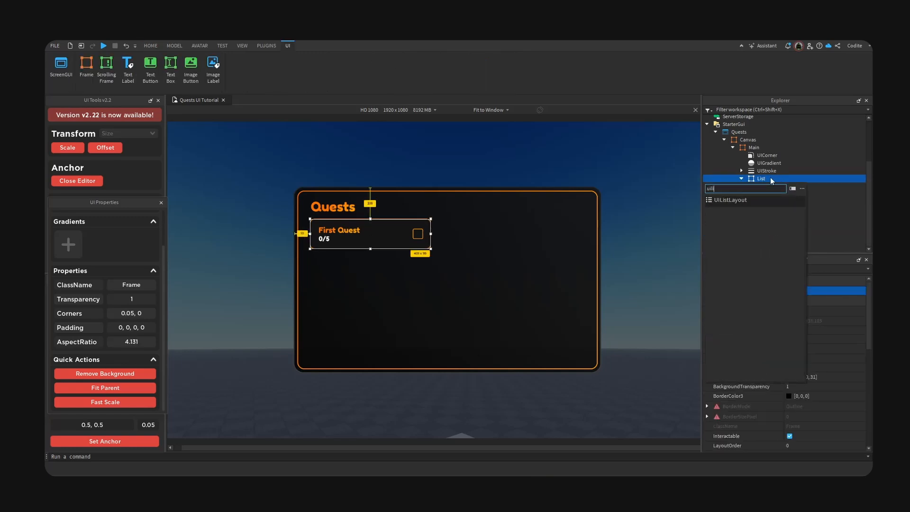
key(Return)
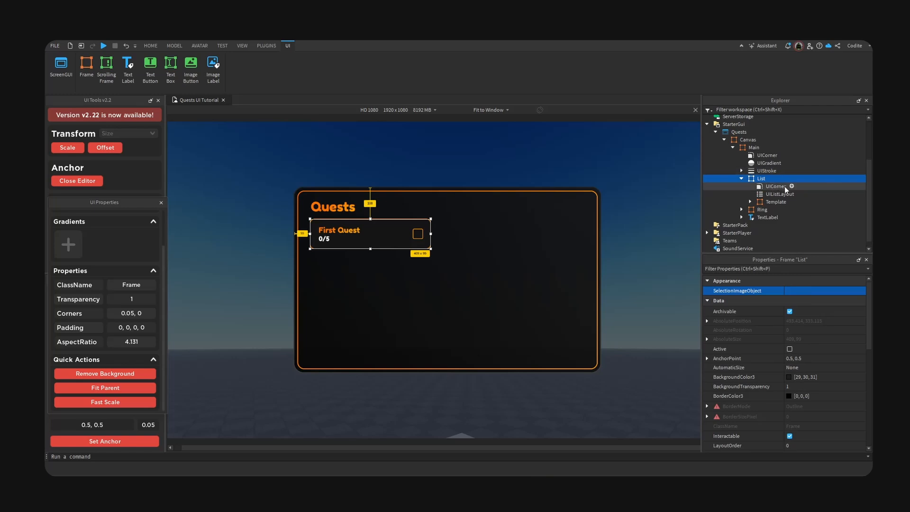
click(776, 202)
key(ctrl+d)
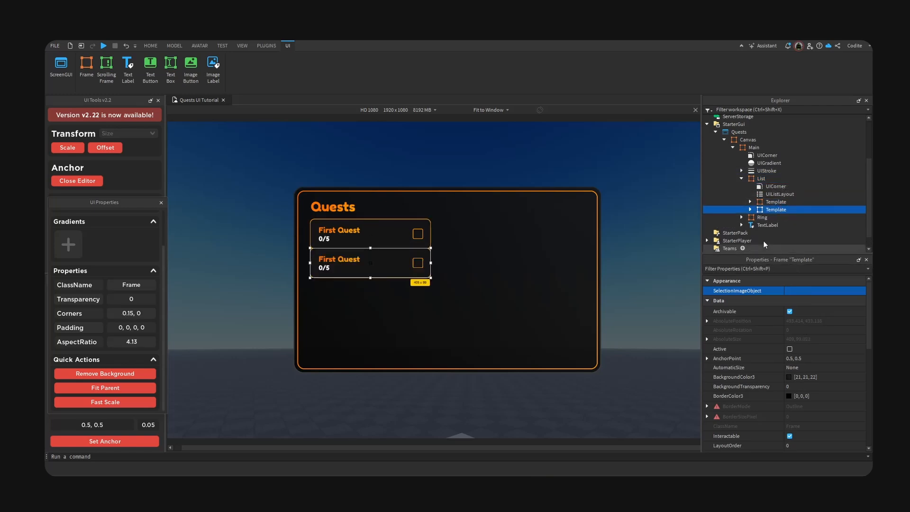
- Set the UIListLayout's padding scale to 0.2, after trying 0.1
click(780, 195)
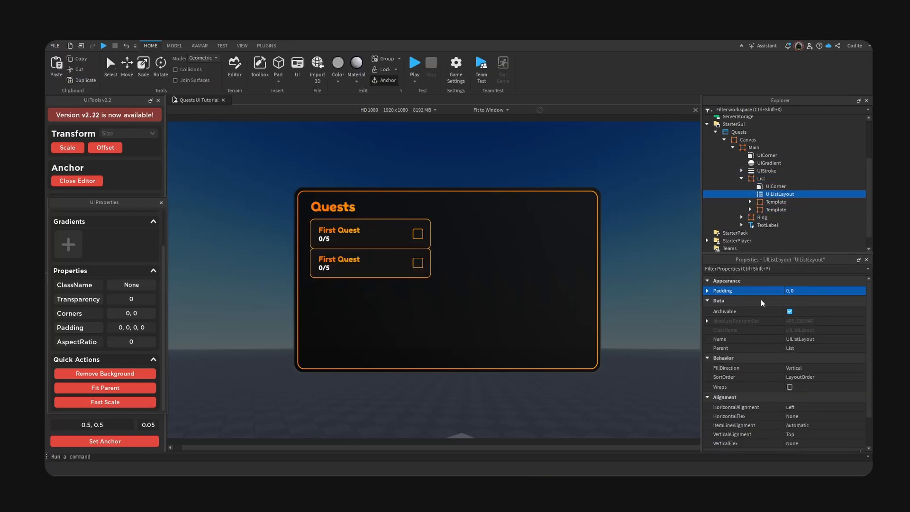
click(707, 290)
click(822, 299)
text(.1)
key(Return)
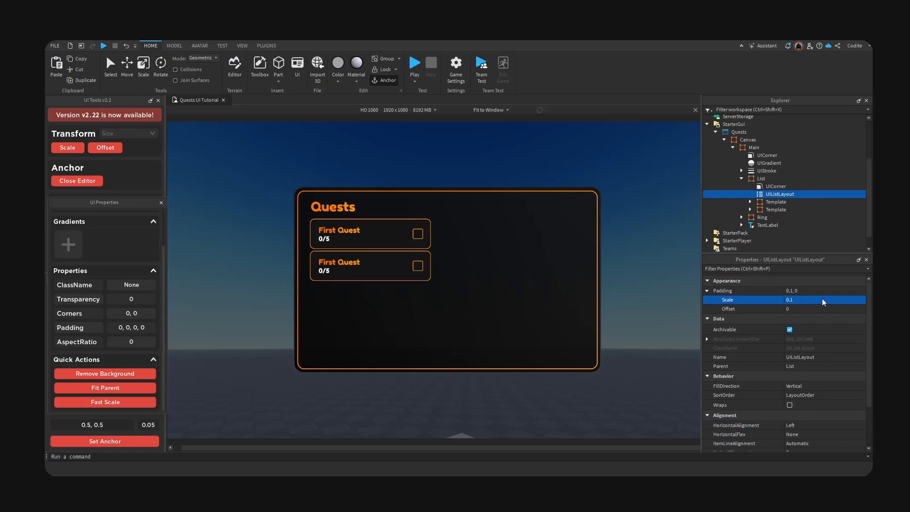
click(822, 300)
text(.2)
key(Return)
click(822, 300)
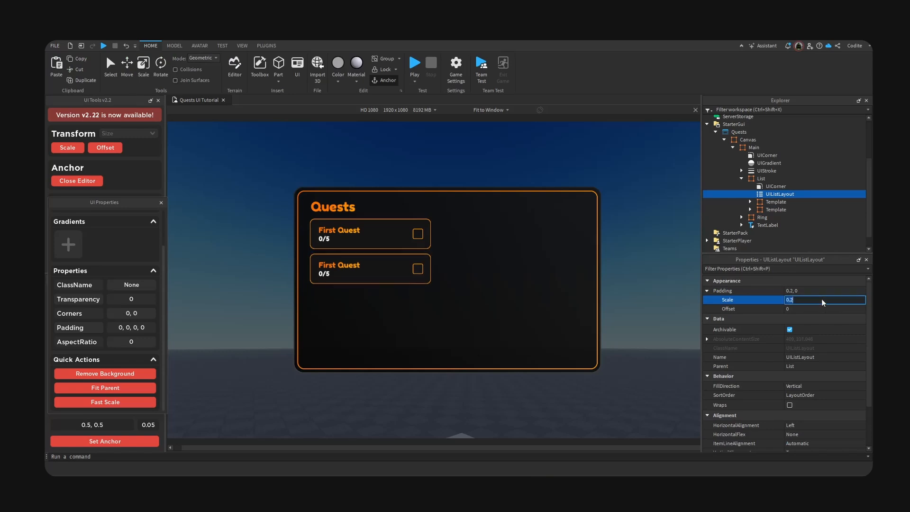
- Change the second entry's quest name text to "Daily Tasks"
double_click(351, 264)
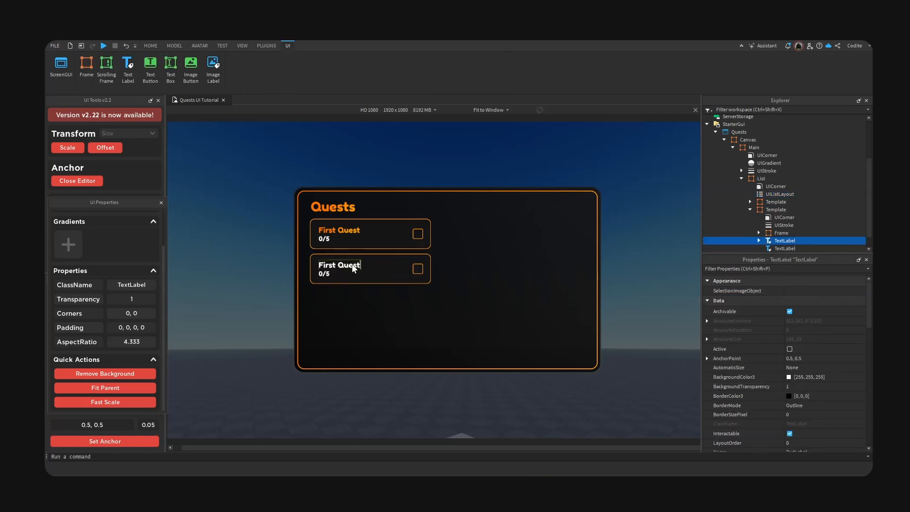
text(Daily Tassk)
key(BackSpace)
key(BackSpace)
text(ks)
key(Return)
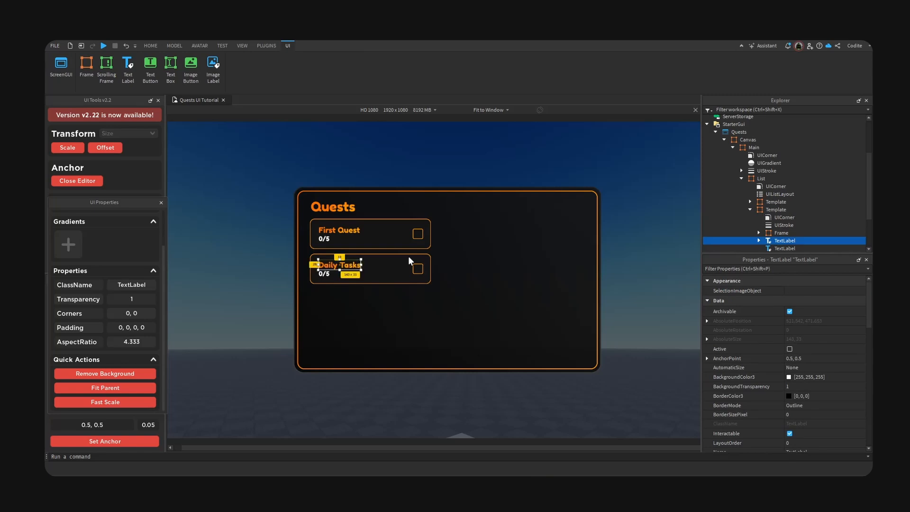
- Delete the orange gradient nested under the Daily Tasks label
click(758, 240)
scroll(773, 201, down, 2)
click(790, 206)
key(Delete)
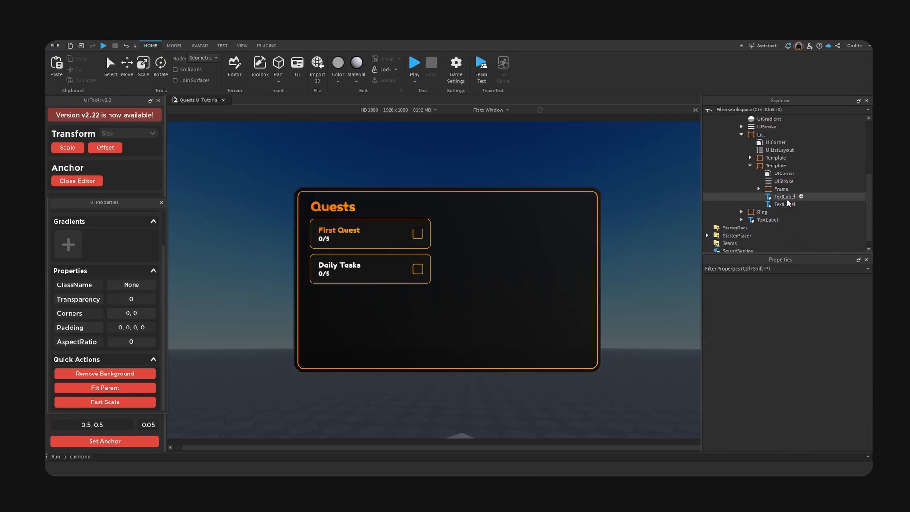
- Set the Daily Tasks label's text colour to mid grey, RGB 113, 113, 113
click(785, 197)
scroll(827, 316, down, 5)
scroll(796, 391, down, 5)
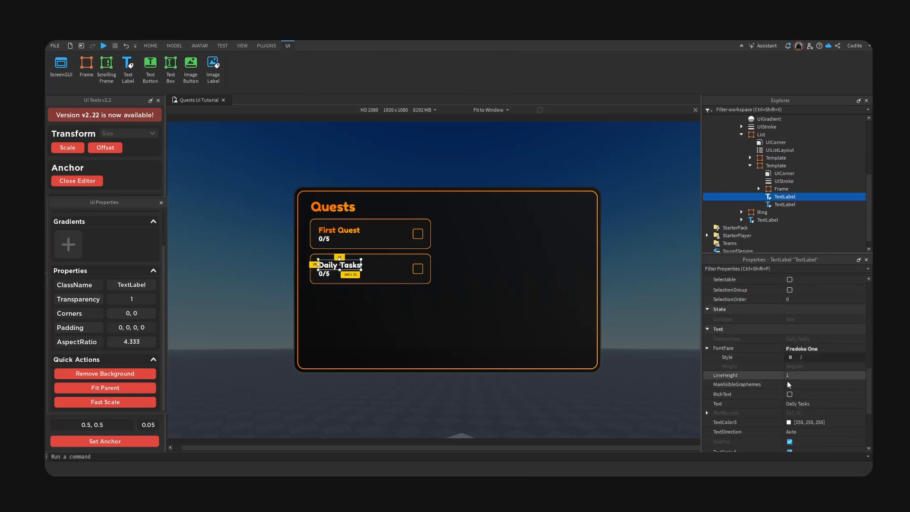
click(789, 421)
drag(454, 165, 546, 161)
drag(654, 177, 652, 225)
click(607, 330)
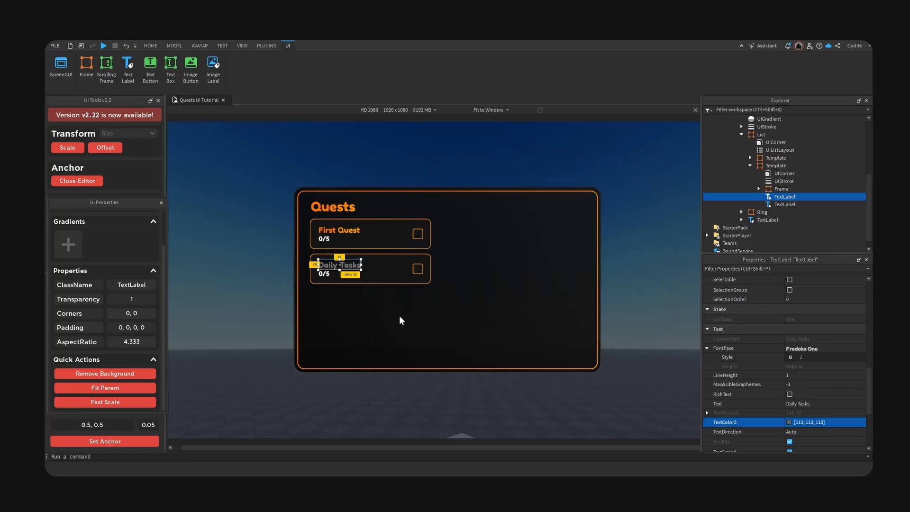
- Set the second entry's 0/5 label to grey #717171, sampled from the Daily Tasks text
click(327, 276)
click(788, 423)
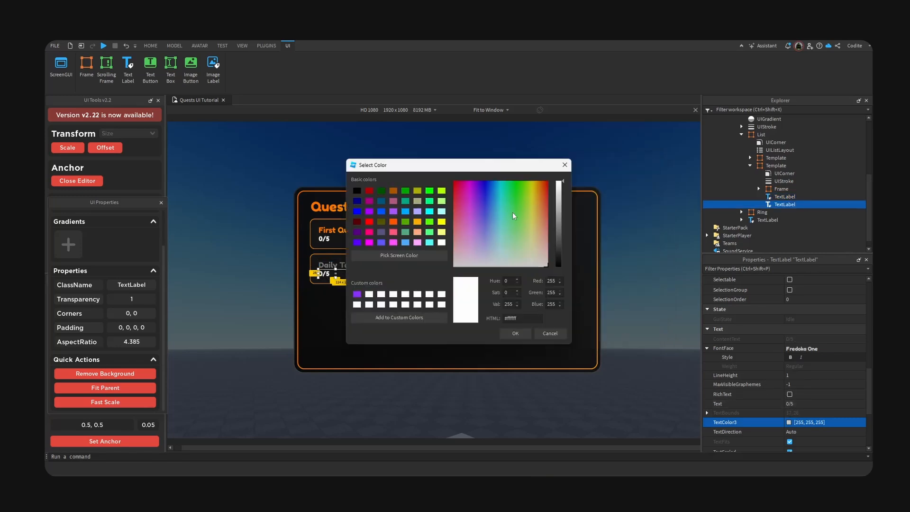
click(399, 255)
click(322, 269)
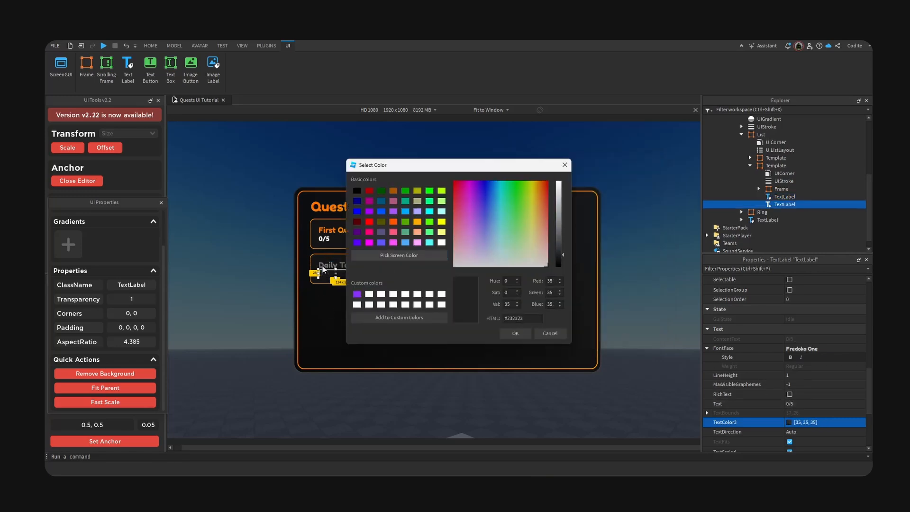
click(399, 256)
click(323, 264)
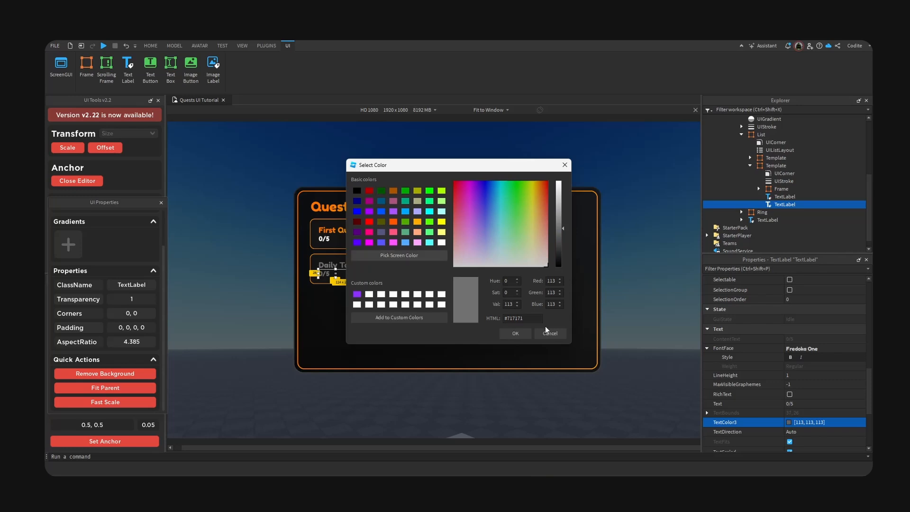
click(515, 333)
- Disable the UIStroke outline on the Daily Tasks Template
click(392, 270)
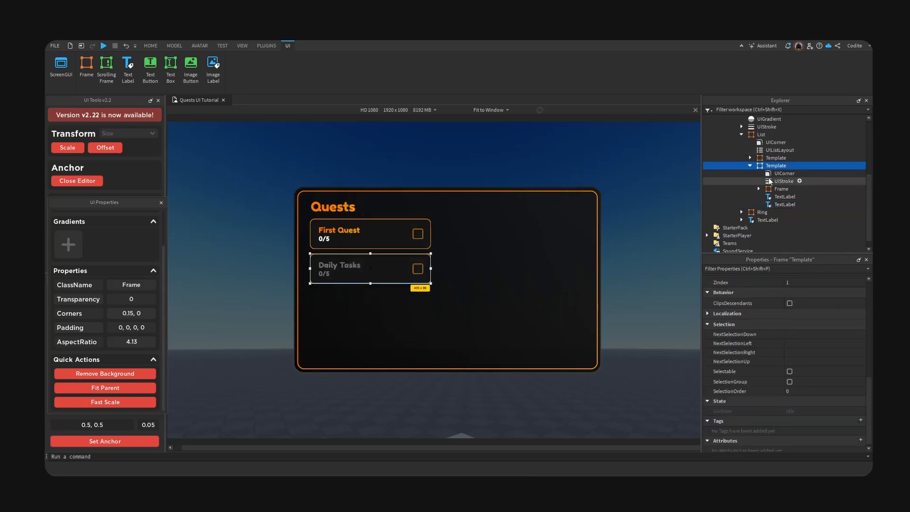
click(781, 181)
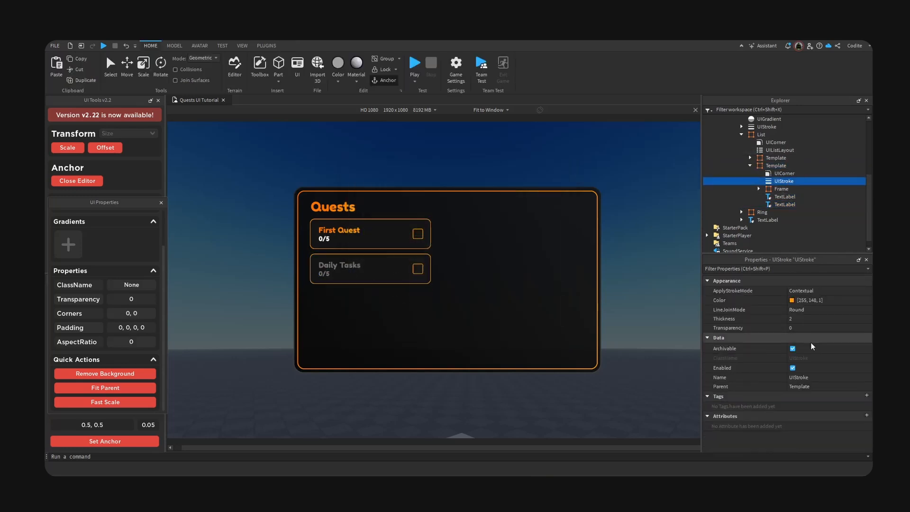
click(792, 367)
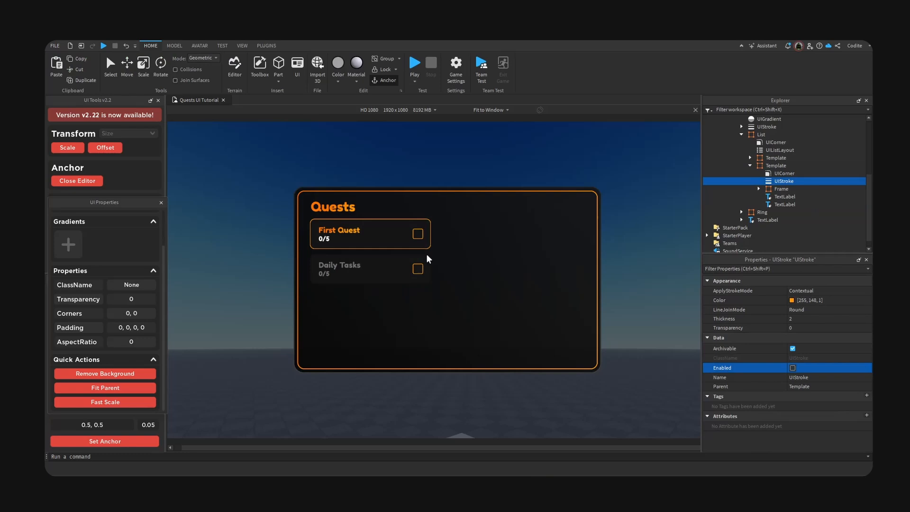
- Recolour the Daily Tasks checkbox stroke to dark grey, RGB 71, 71, 74, by sampling the entry's background and lightening it
click(423, 266)
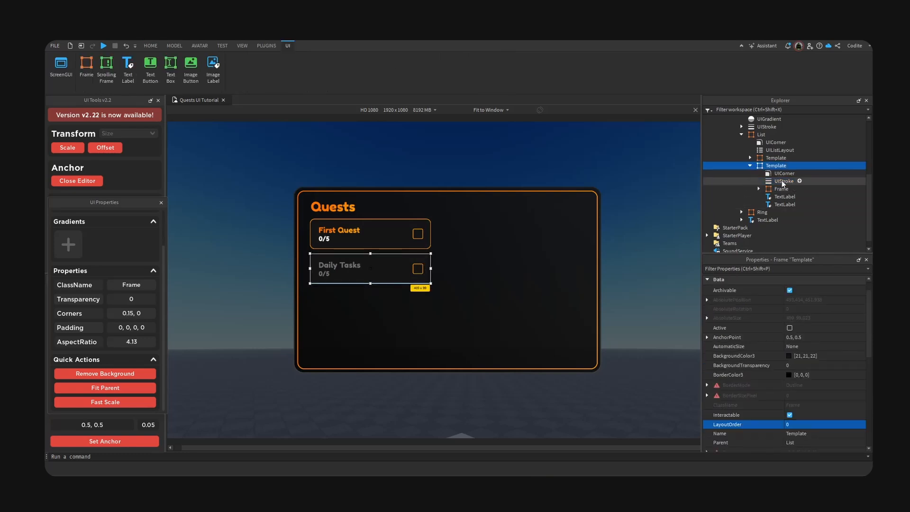
click(788, 189)
click(758, 189)
click(791, 204)
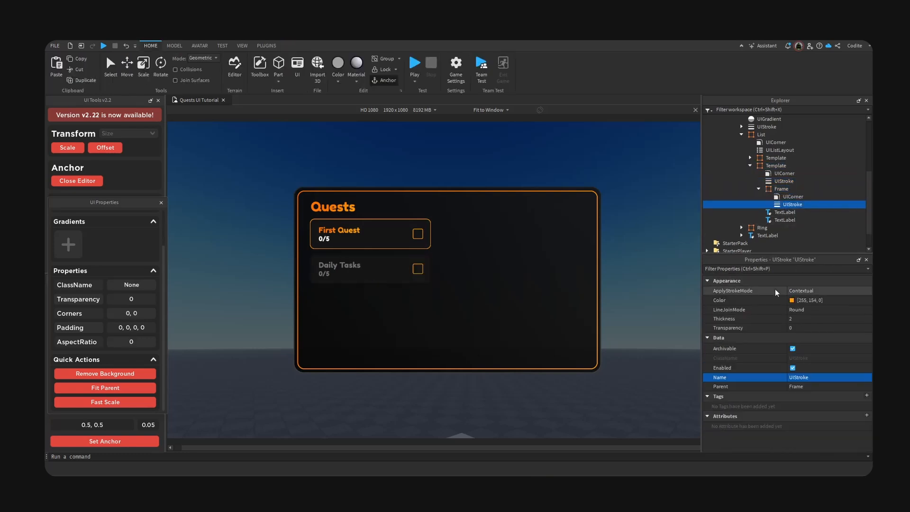
click(795, 303)
drag(427, 166, 632, 174)
click(602, 262)
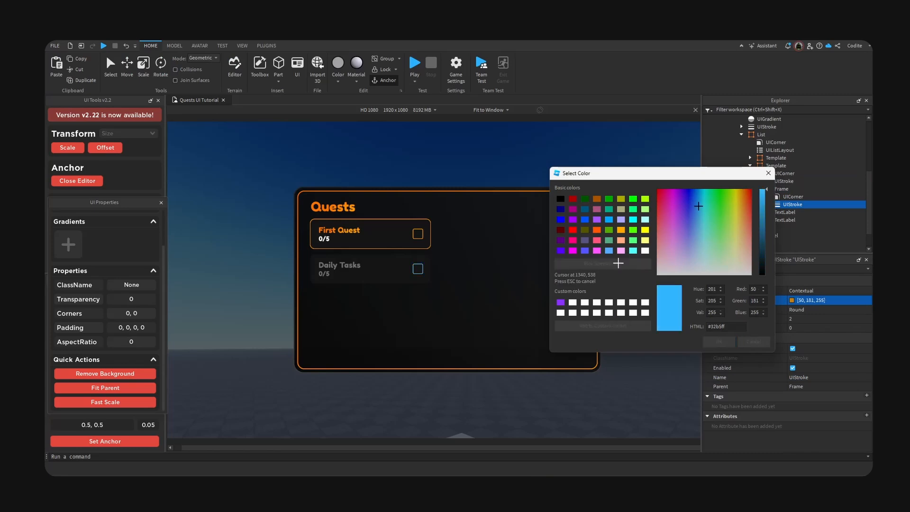
click(401, 265)
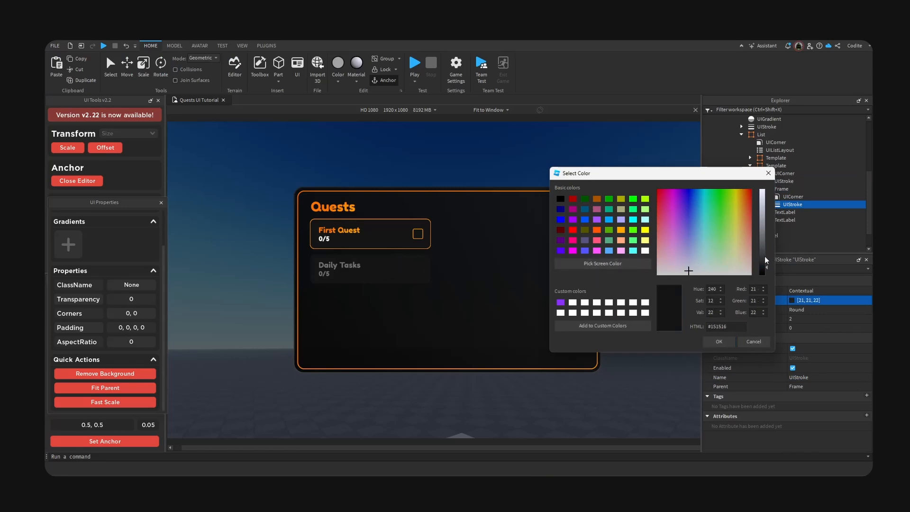
drag(764, 257, 766, 251)
click(718, 341)
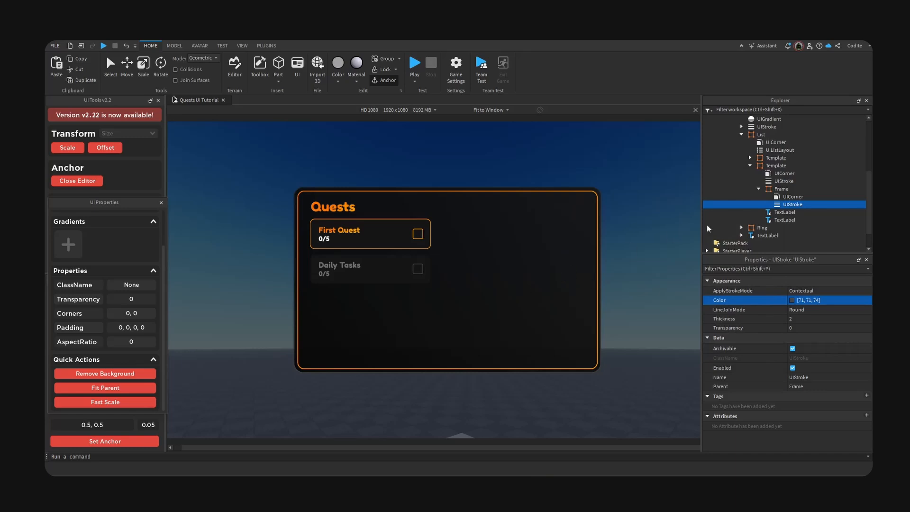
- Duplicate the greyed-out Daily Tasks Template to make a third list entry
click(758, 188)
click(749, 193)
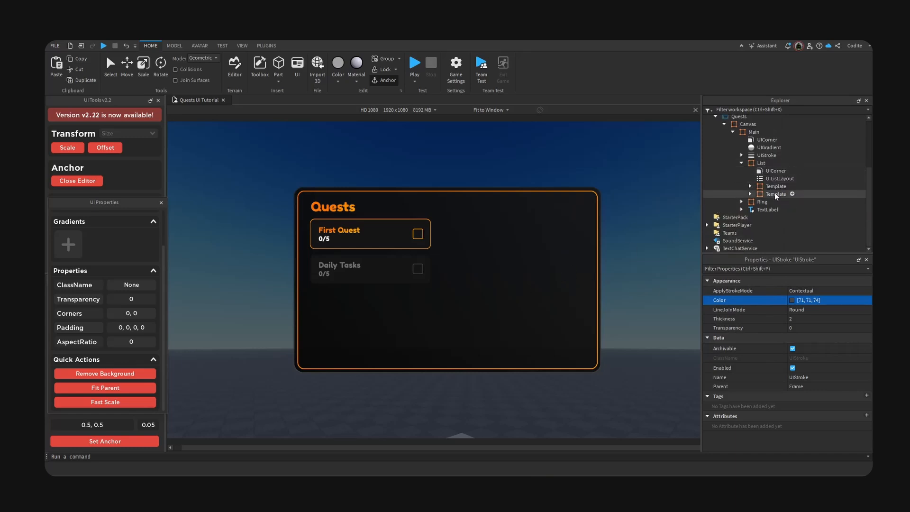
click(774, 193)
key(ctrl+d)
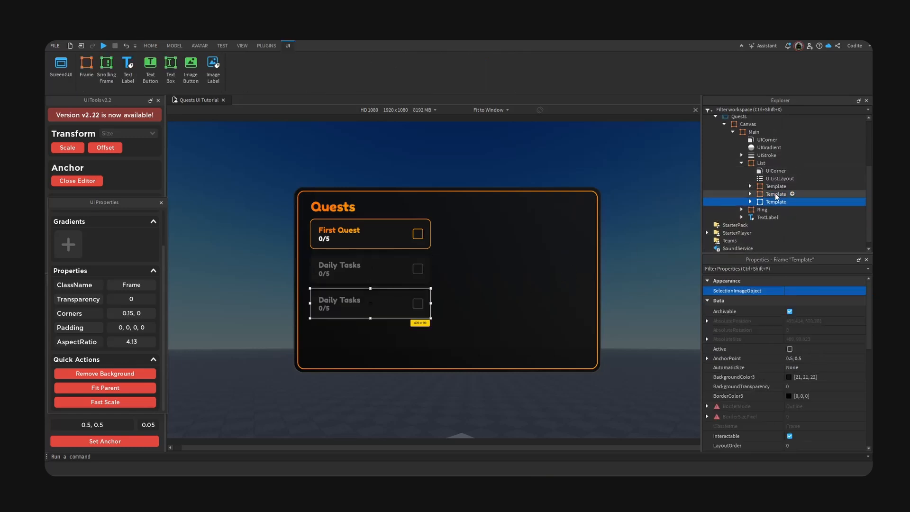
key(ctrl+d)
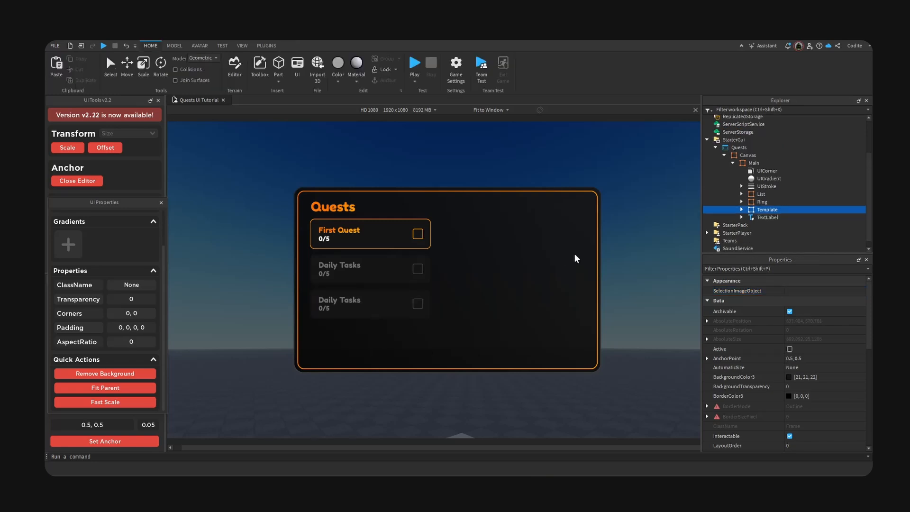
click(760, 202)
click(331, 263)
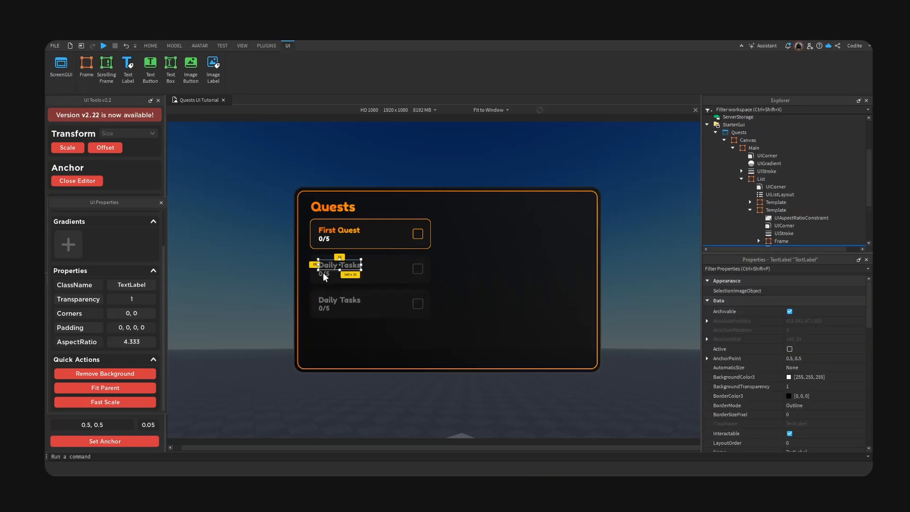
ctrl+click(323, 273)
ctrl+click(343, 300)
ctrl+click(323, 308)
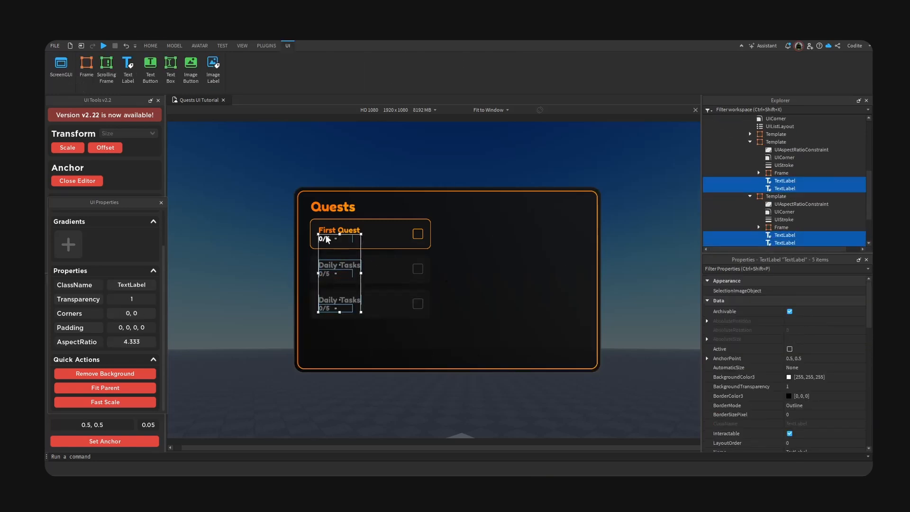
ctrl+click(333, 228)
ctrl+click(774, 227)
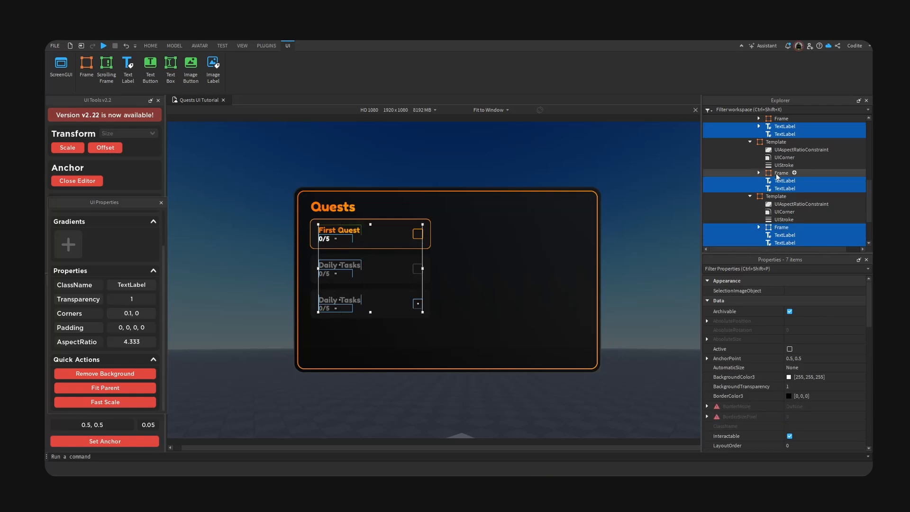
ctrl+click(778, 173)
ctrl+click(779, 119)
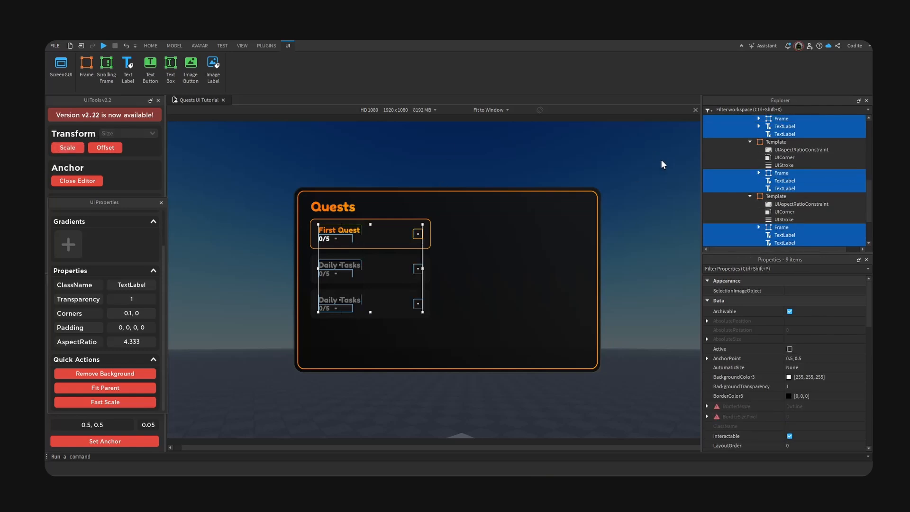
- Paste a copy of the third list entry's Template directly into the Main frame
click(772, 197)
scroll(761, 188, up, 3)
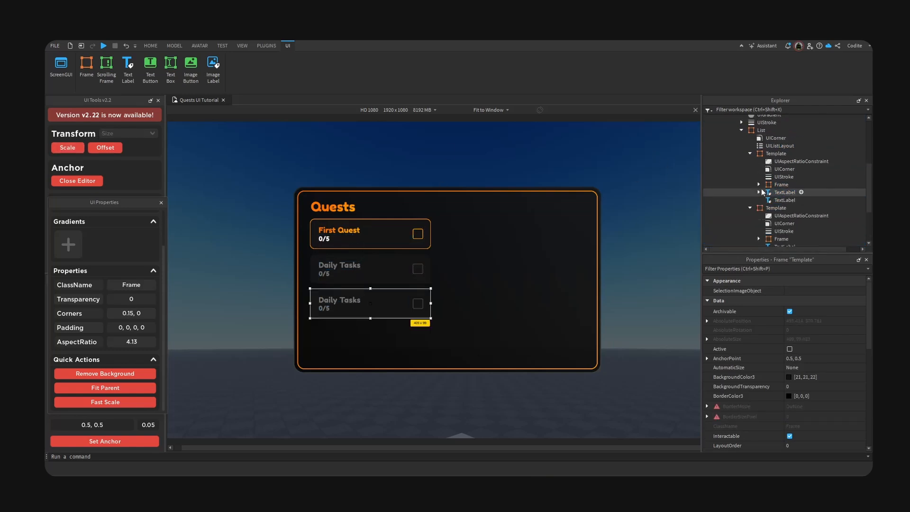
click(749, 153)
click(741, 130)
click(751, 163)
key(ctrl+shift+v)
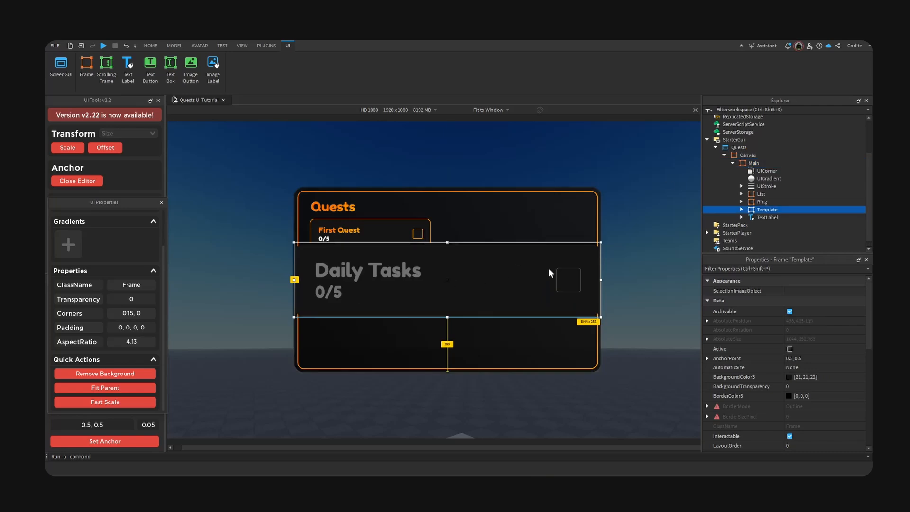
- Shrink the pasted Template to about 402 × 97 px and place it below the list in Main's lower-left area
drag(600, 242, 396, 338)
click(419, 340)
click(392, 338)
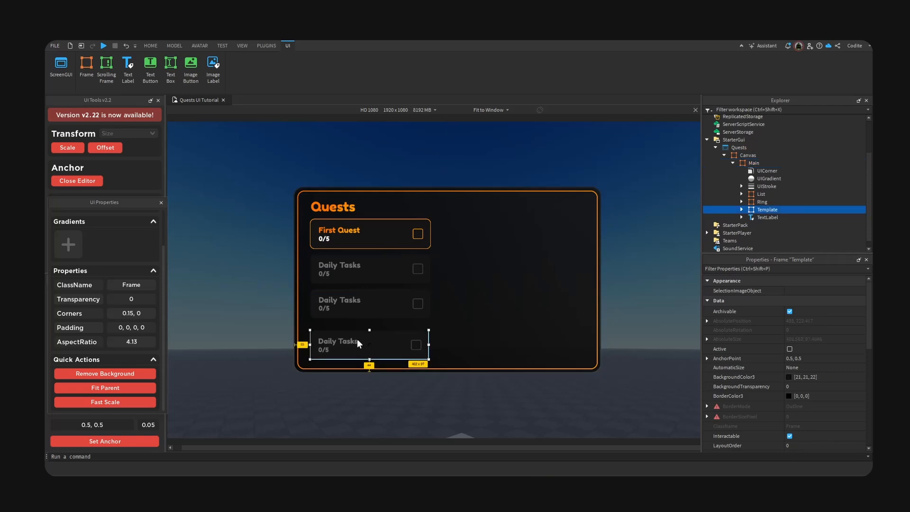
- Reduce the pasted Template's title and 0/5 labels to a single label reading Daily Tasks
double_click(345, 339)
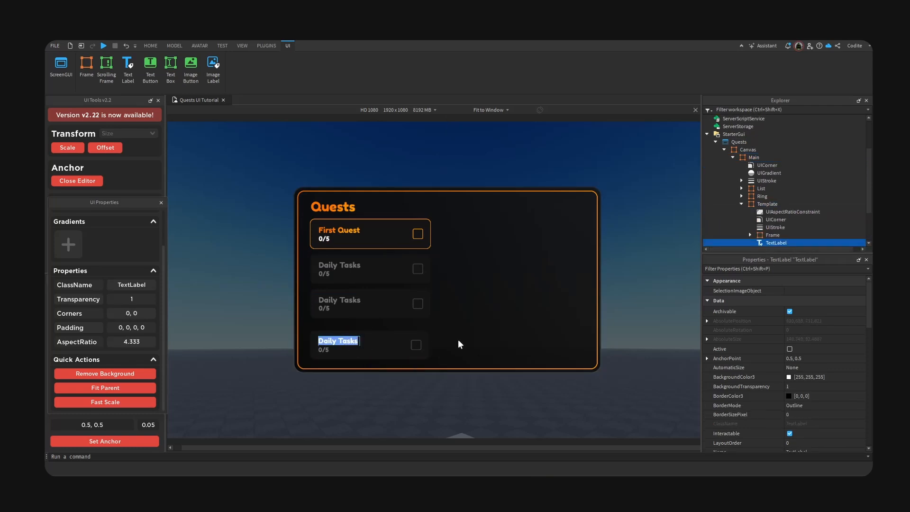
text(Daily Tasks)
key(Return)
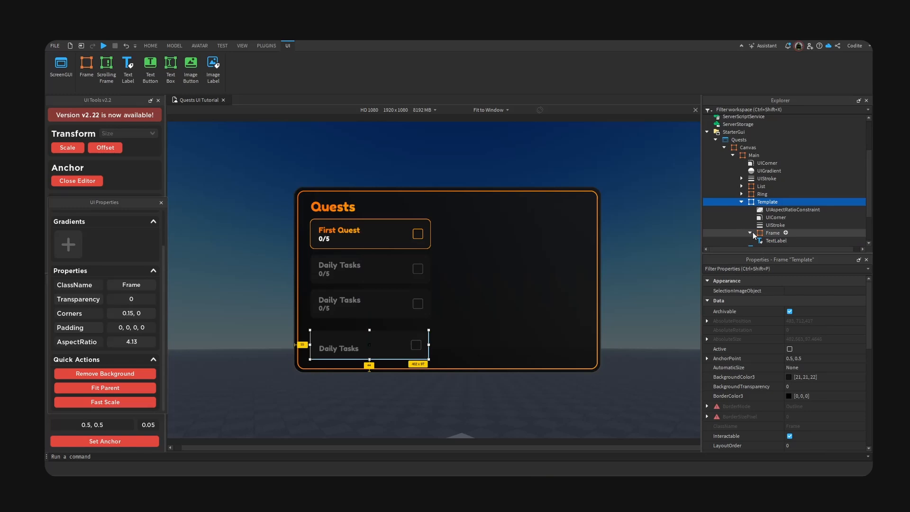
- Delete the UIStroke from the checkbox Frame inside the pasted Template
click(750, 234)
click(772, 235)
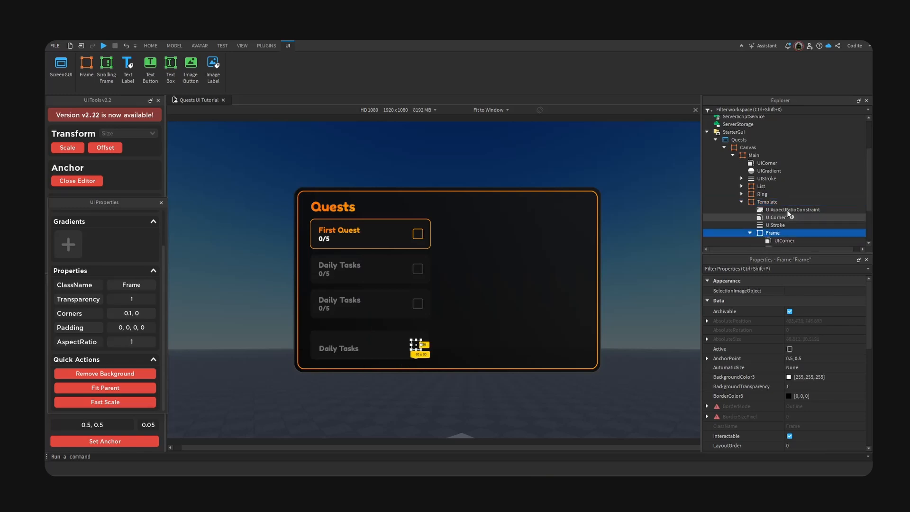
scroll(788, 212, down, 3)
click(783, 188)
key(Delete)
click(778, 173)
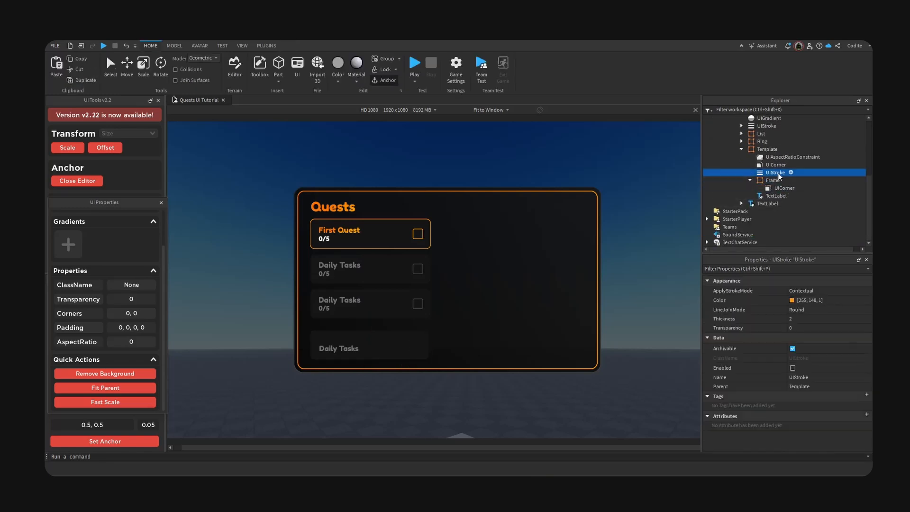
- Make the checkbox Frame opaque with BackgroundTransparency 0 and colour it RGB 16, 16, 17 by sampling the entry's background and darkening it
click(777, 180)
click(828, 387)
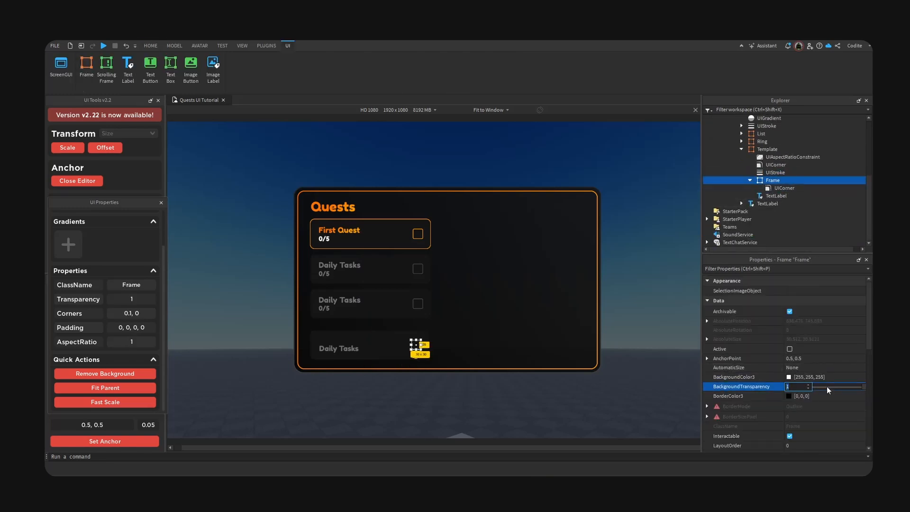
text(0)
key(Return)
click(789, 377)
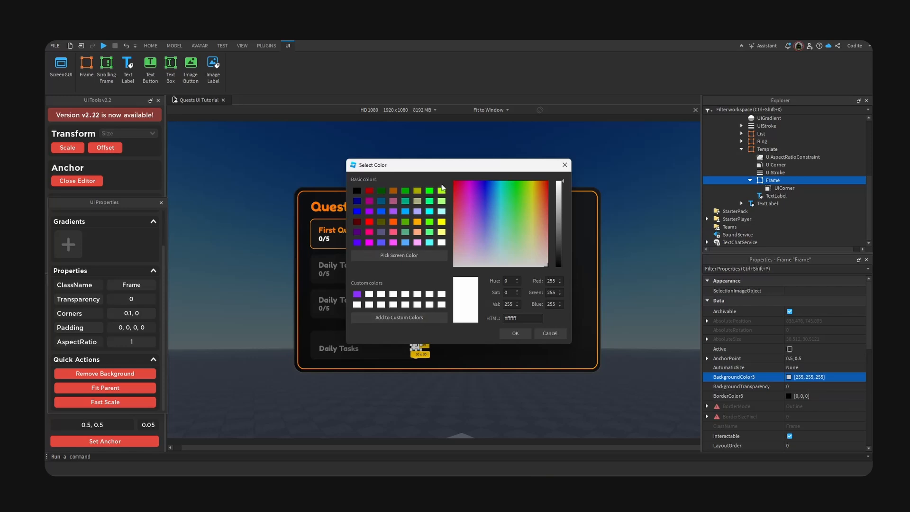
drag(440, 165, 534, 171)
click(492, 261)
click(379, 337)
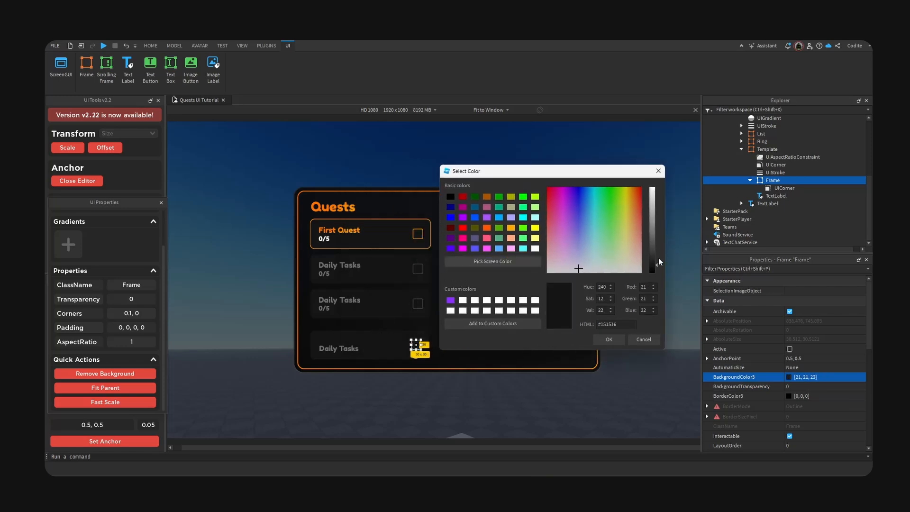
drag(658, 262, 658, 266)
click(609, 339)
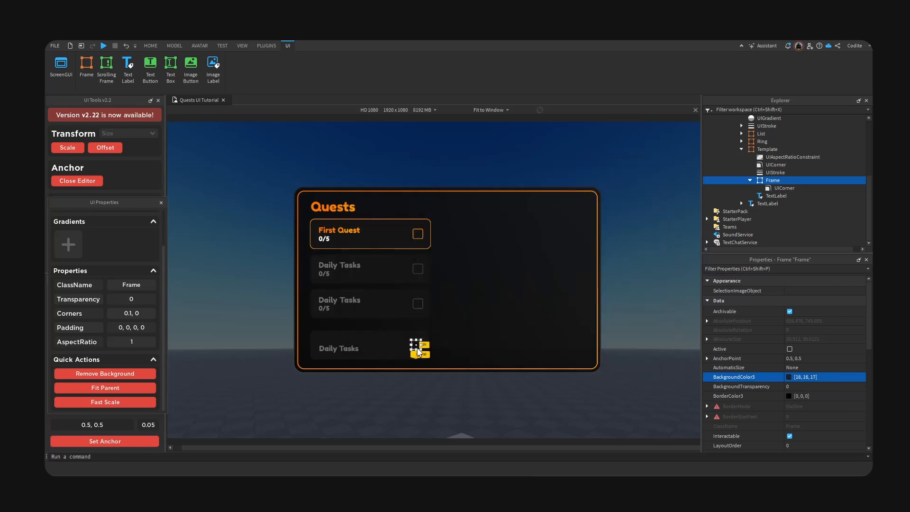
- Remove the pasted Template's aspect ratio constraint, then resize the Template to about 408 × 60 px and its inner Frame to about 155 × 39 px
mouse_move(418, 349)
mouse_down()
mouse_move(370, 349)
mouse_move(423, 348)
mouse_up()
click(369, 335)
drag(369, 331, 369, 341)
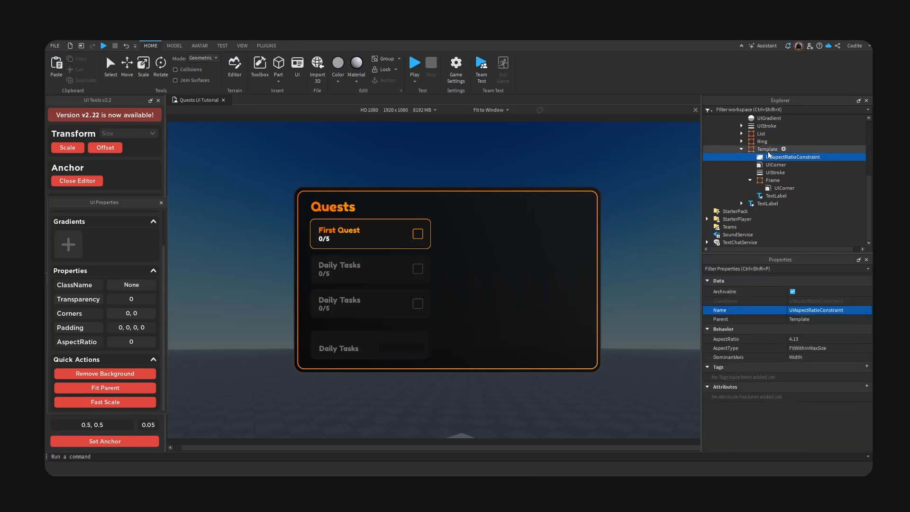
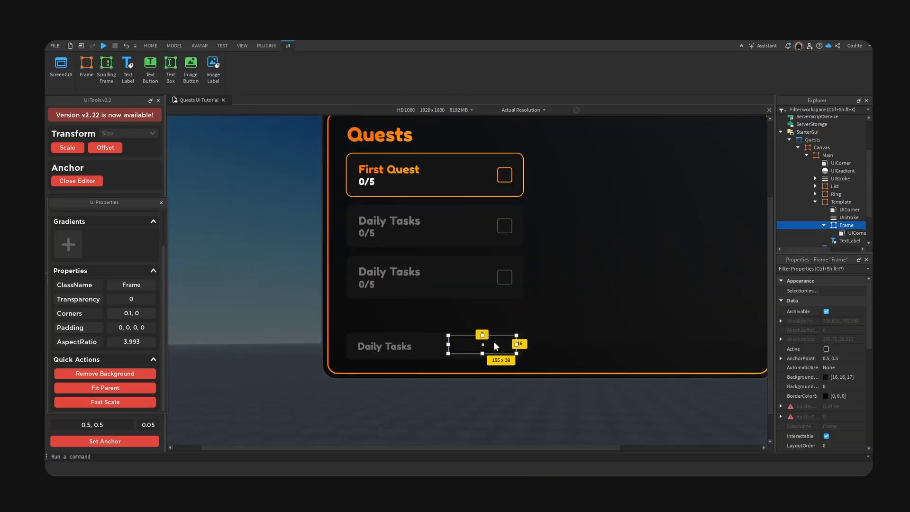
drag(494, 342, 494, 344)
click(549, 340)
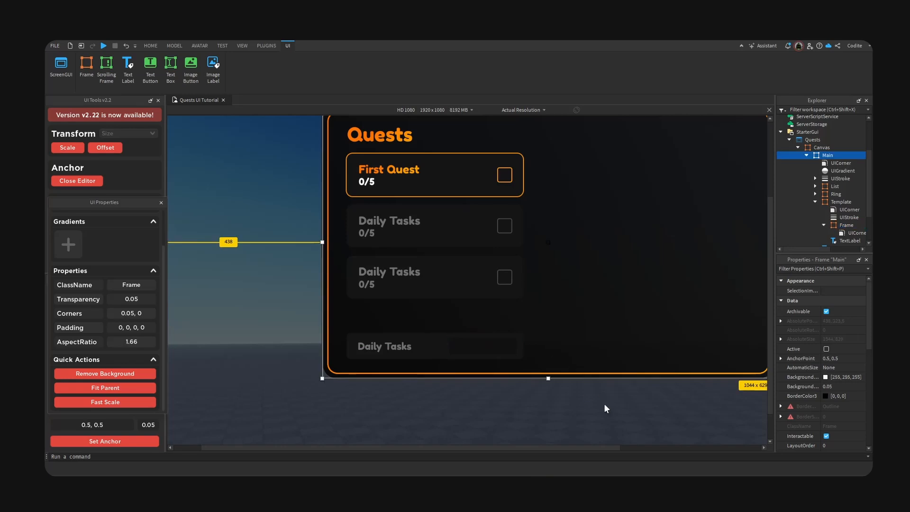
- Set the inner Frame's UICorner radius scale to 0.25
click(502, 351)
click(850, 232)
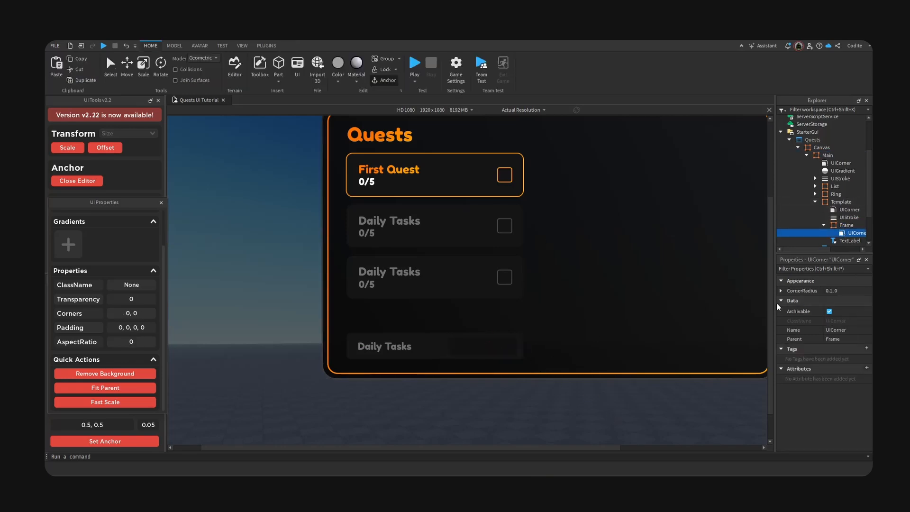
click(785, 291)
click(860, 297)
text(.2)
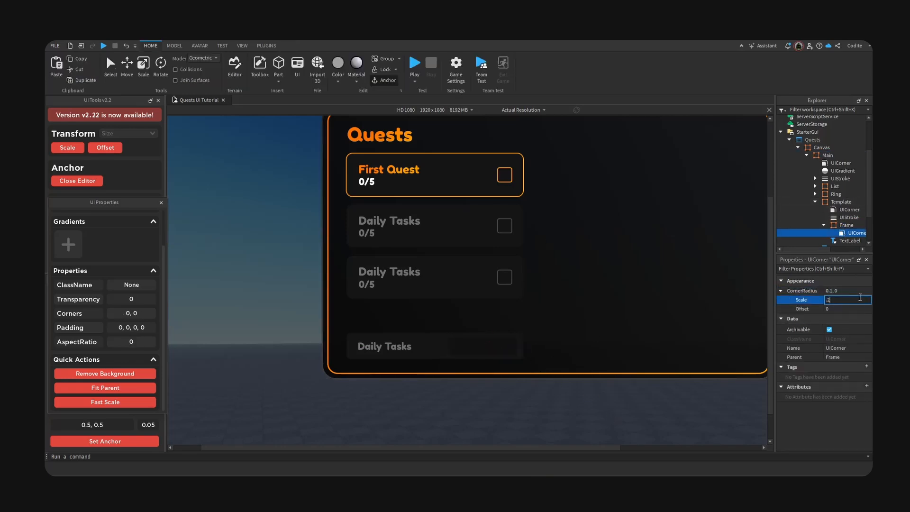
text(5)
key(Return)
- Set the bottom Daily Tasks Template's background colour to white, RGB 255, 255, 255
click(440, 345)
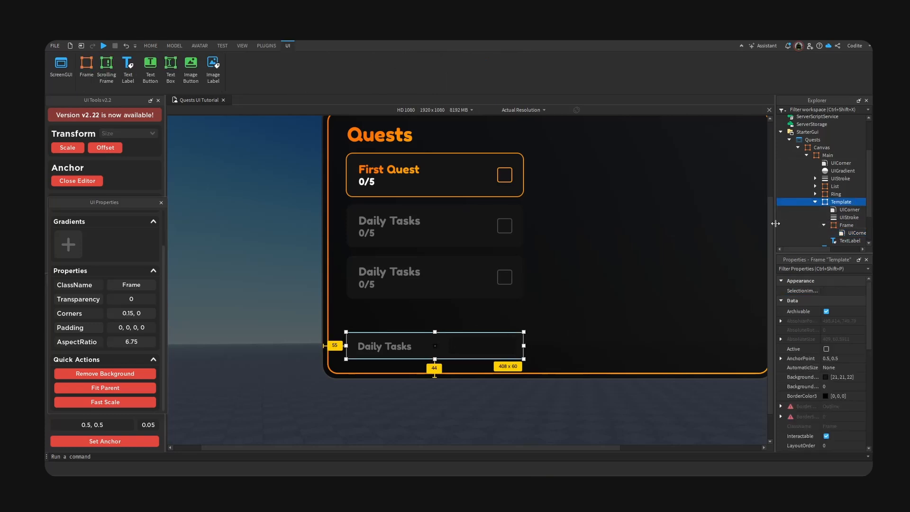
drag(774, 225, 745, 226)
click(810, 377)
click(558, 185)
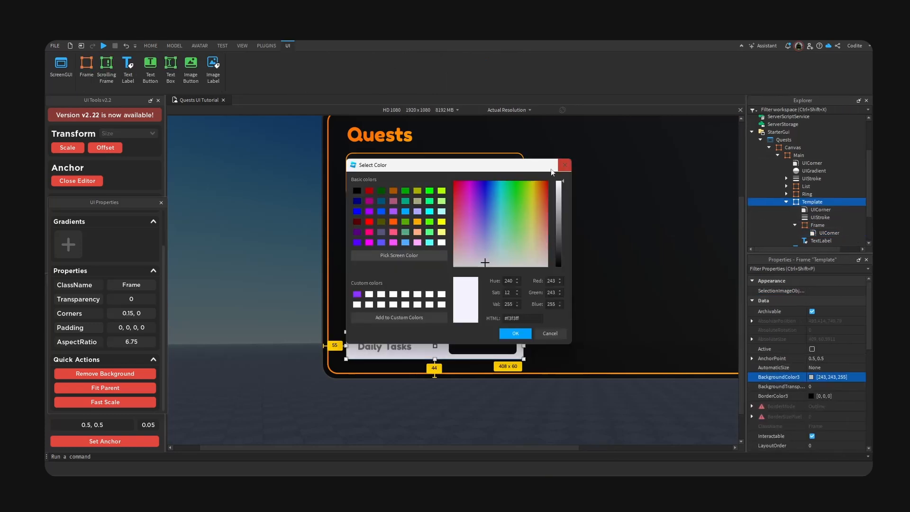
click(514, 332)
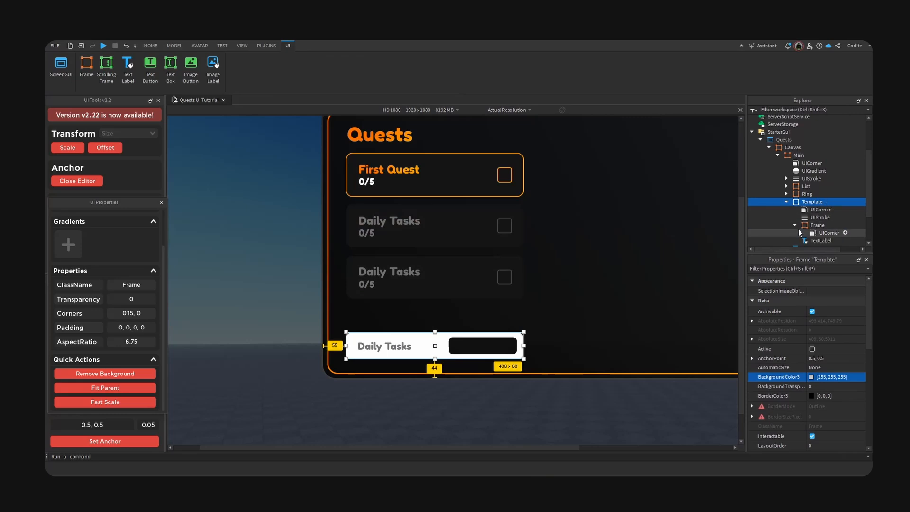
- Add a UIGradient to the white Daily Tasks Template
click(830, 202)
text(grad)
click(819, 223)
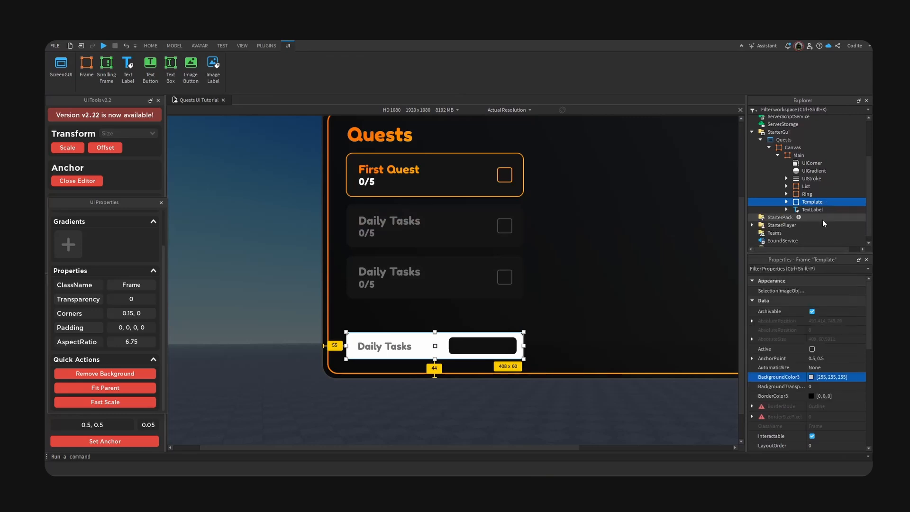
click(786, 201)
click(821, 217)
- Colour the Template's gradient from bright blue at the start to cyan at the end
click(838, 291)
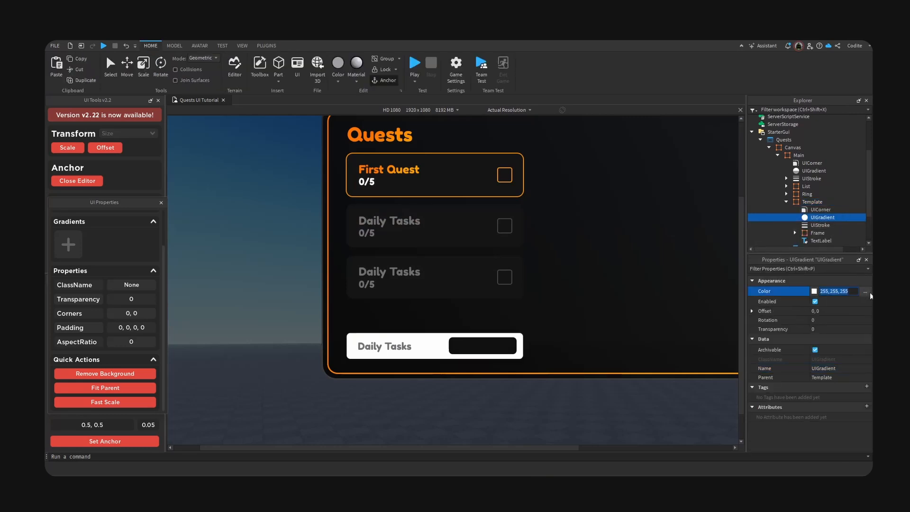
click(866, 291)
click(443, 286)
click(529, 298)
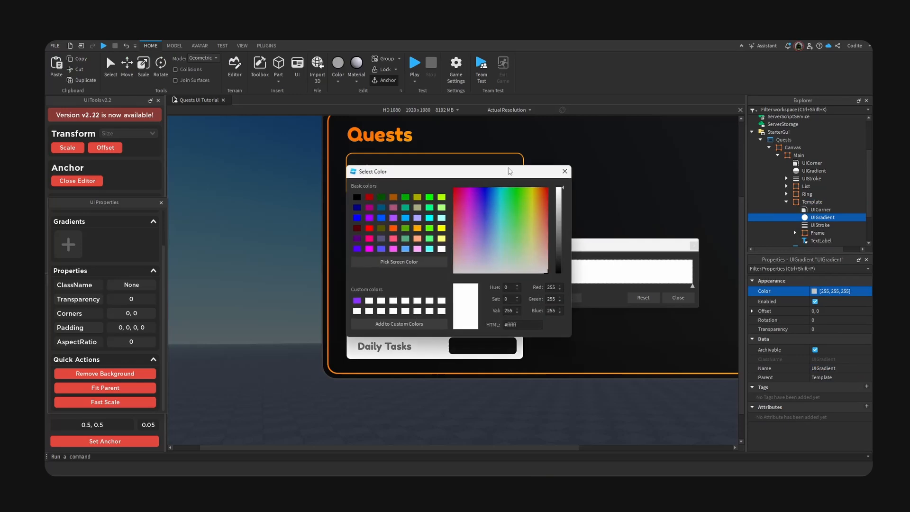
click(585, 194)
drag(584, 192, 586, 191)
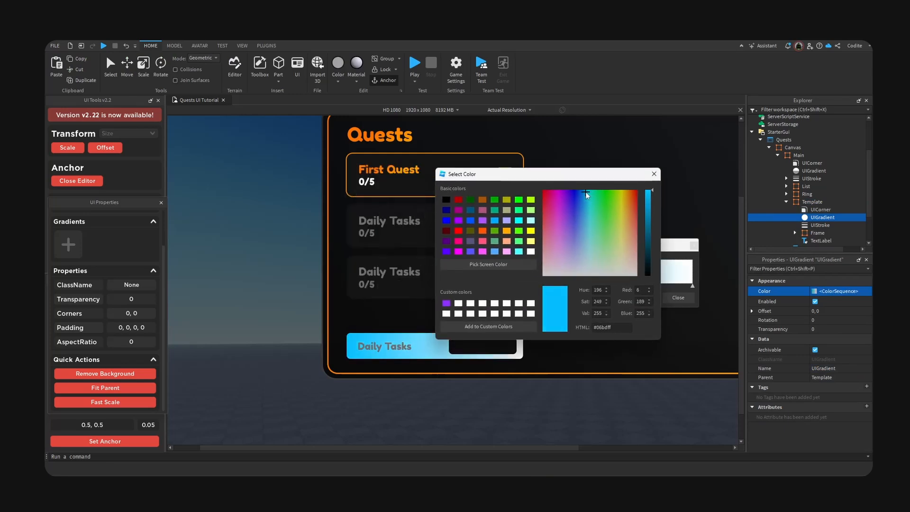
click(657, 178)
- Set the UIGradient's rotation to -90
click(835, 321)
text(-9)
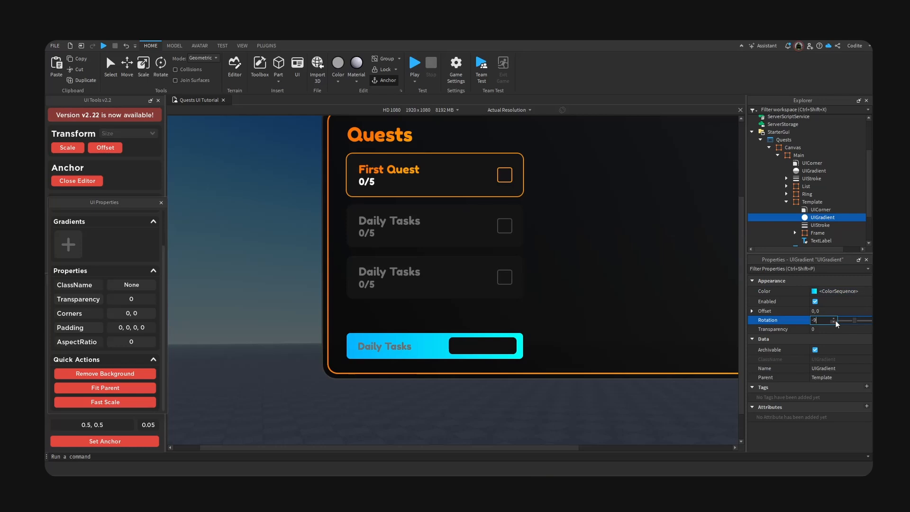
text(0)
key(Return)
- Set the text colour of the bottom Daily Tasks label to white
click(398, 348)
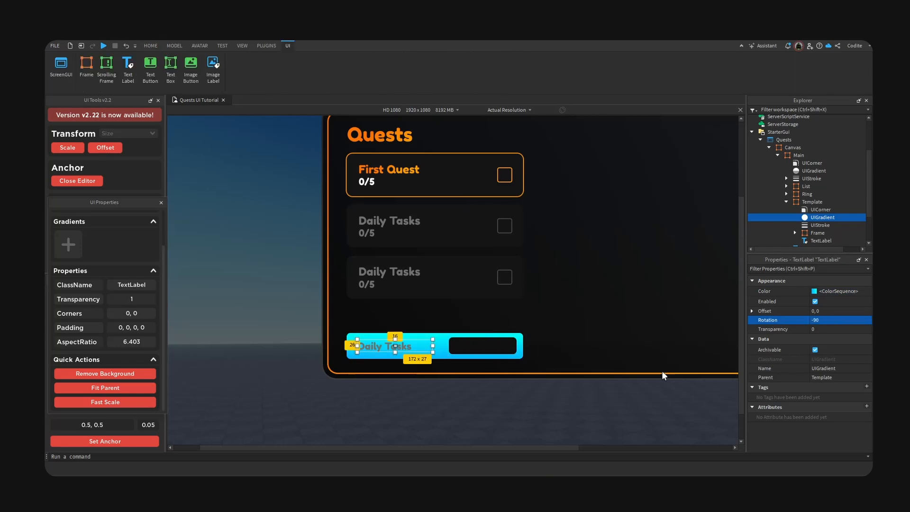
scroll(799, 385, down, 10)
click(832, 340)
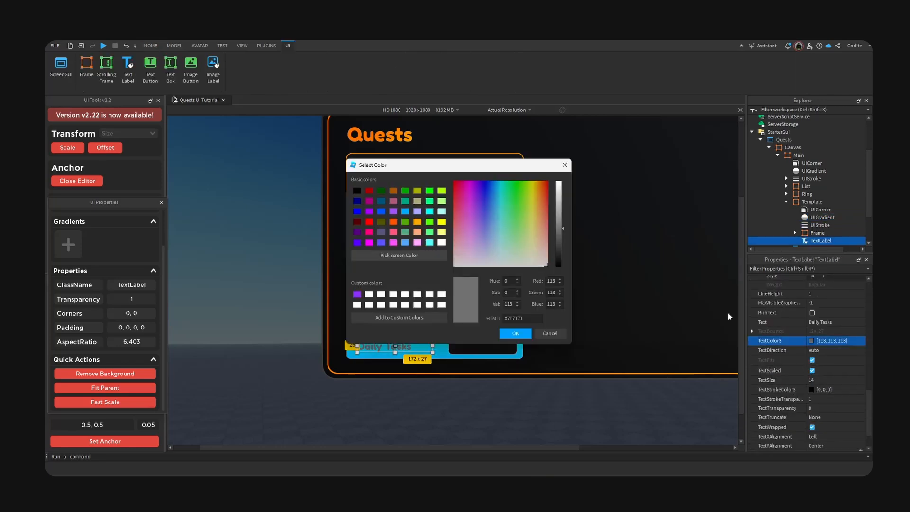
click(442, 246)
click(515, 334)
- Recolour the start of the bottom Daily Tasks Template's gradient to a muted, slightly darkened blue
click(812, 201)
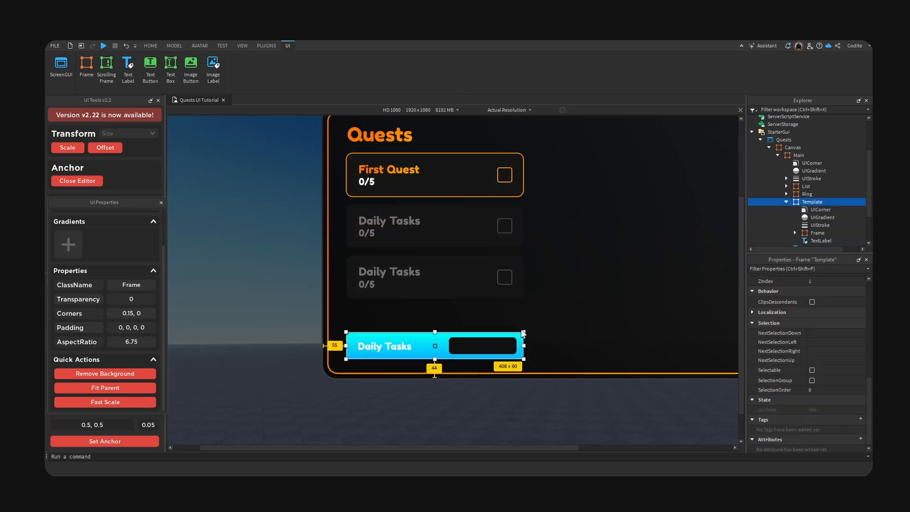
click(822, 217)
click(864, 292)
click(865, 292)
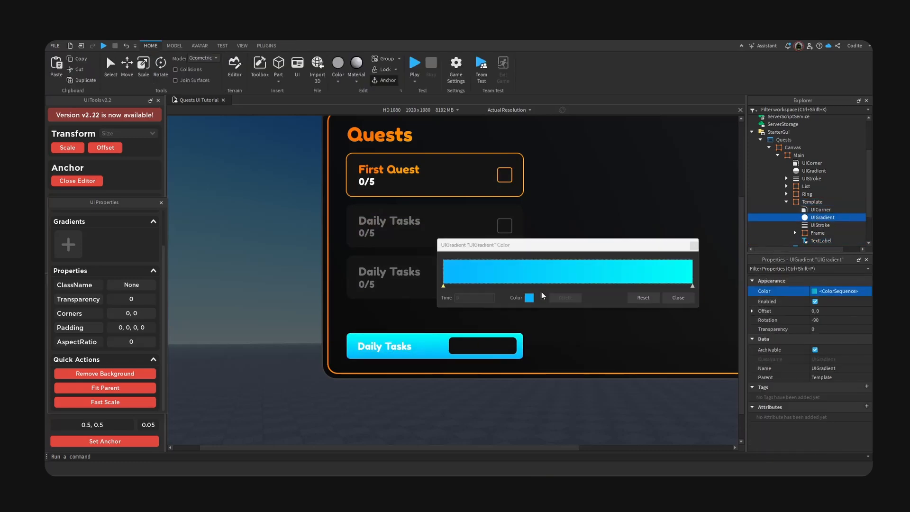
click(443, 287)
click(528, 299)
drag(520, 175, 603, 225)
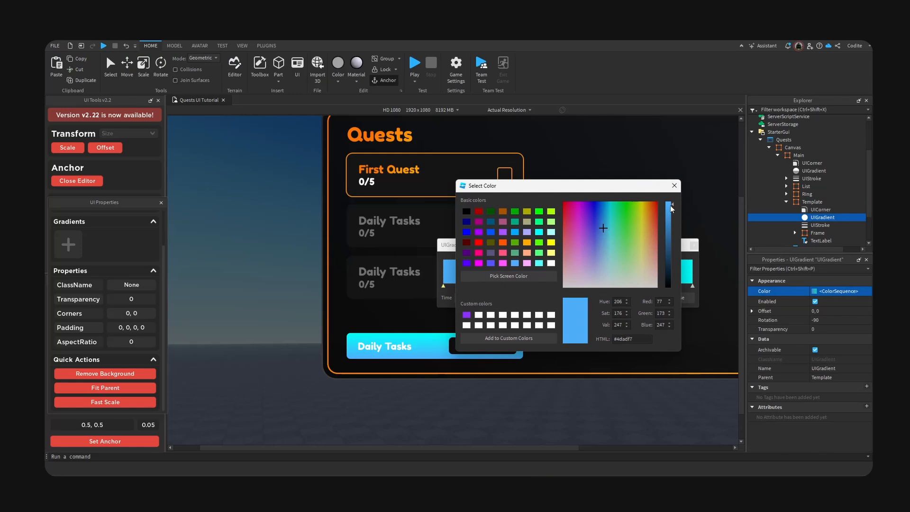
drag(671, 209, 670, 223)
click(674, 185)
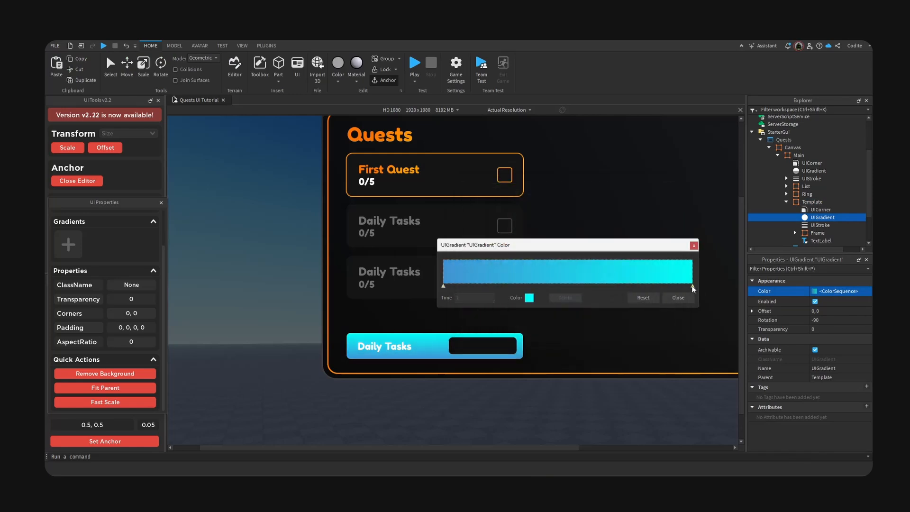
- Set the end colour of the bottom Template's gradient to medium blue, #3d81d4
click(528, 298)
drag(559, 198, 559, 201)
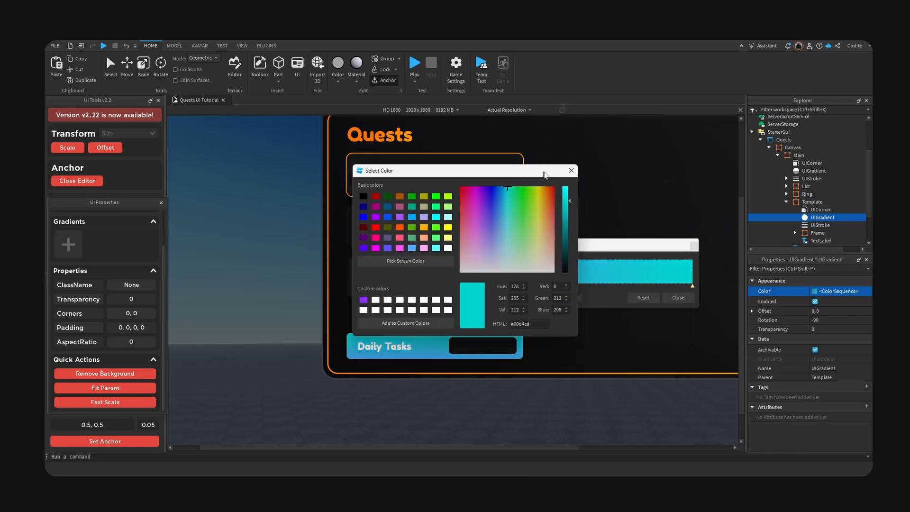
drag(531, 172, 674, 224)
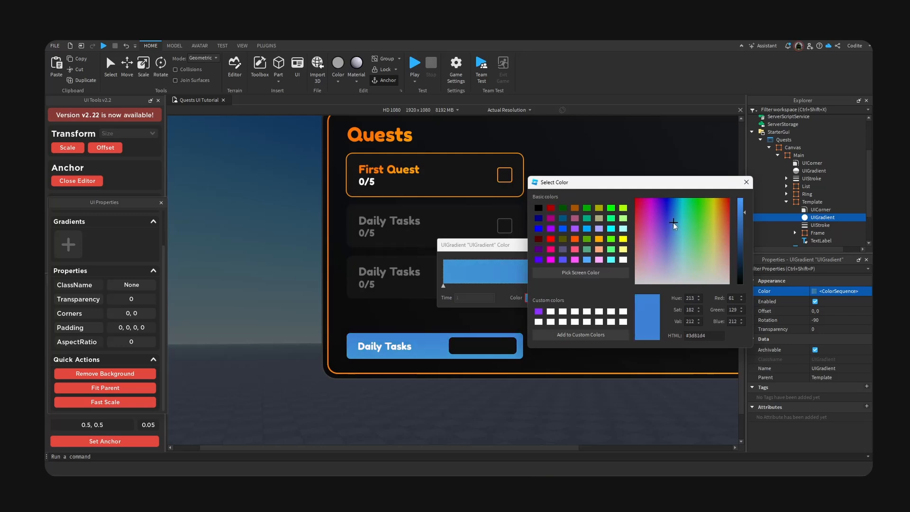
click(746, 182)
click(691, 298)
- Set the rotation of the bottom Template's gradient to 90
click(846, 321)
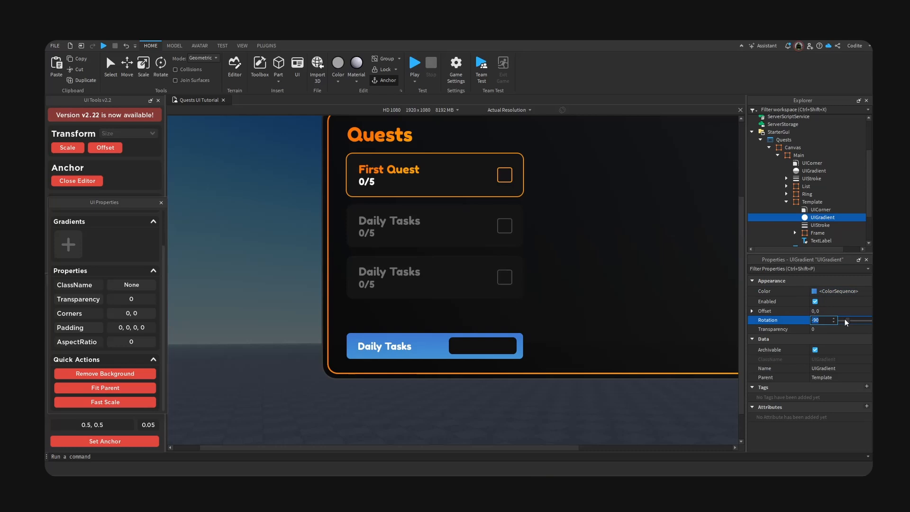
text(90)
key(Return)
- Copy the bottom Daily Tasks label into the black frame inside the blue bar
click(505, 349)
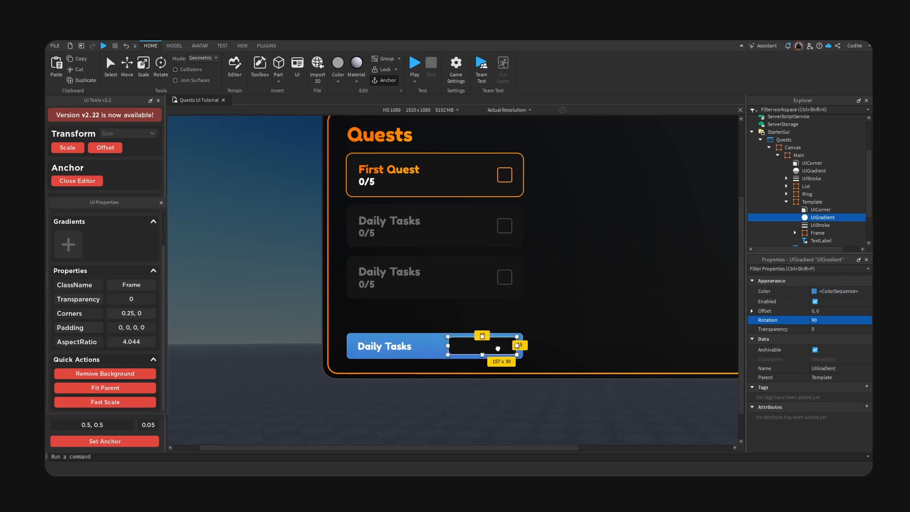
click(388, 350)
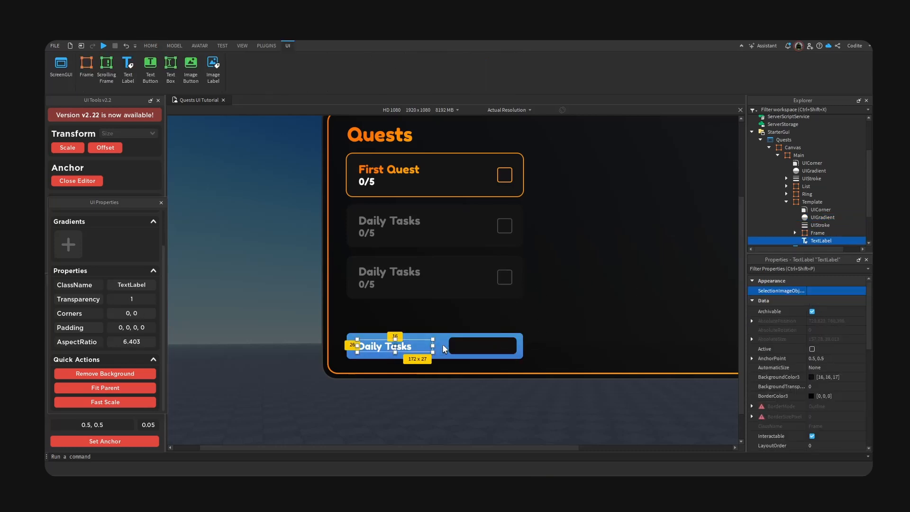
key(ctrl+c)
click(487, 347)
key(ctrl+shift+v)
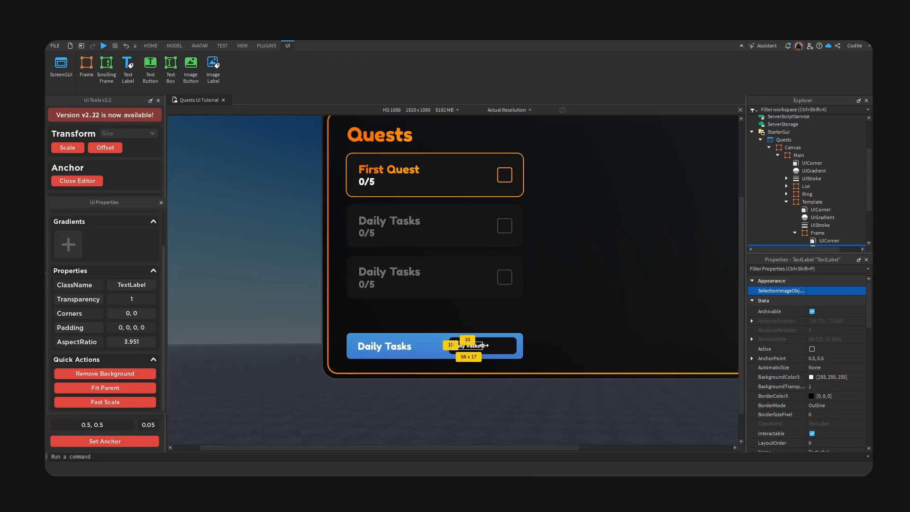
- Widen the pasted label to about 135 x 17 and centre its text horizontally
drag(483, 345, 512, 345)
scroll(823, 423, down, 5)
scroll(823, 420, down, 5)
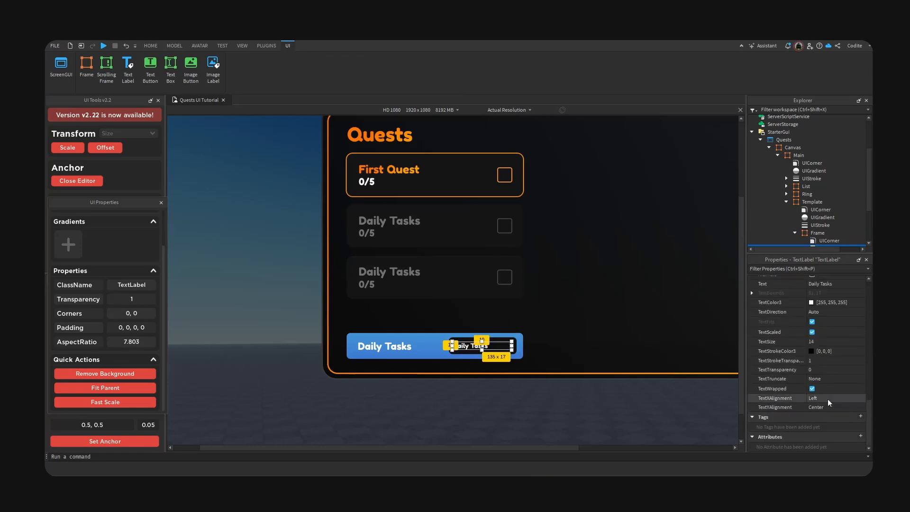
click(827, 399)
click(828, 413)
- Change the black frame's label text to 15:30:45 and enlarge the label to about 139 x 24
double_click(483, 348)
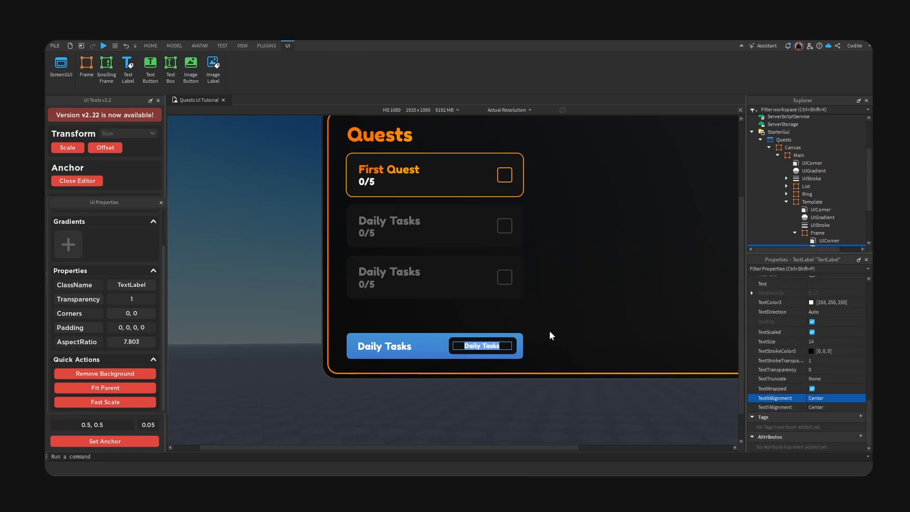
text(15:30:45)
key(Return)
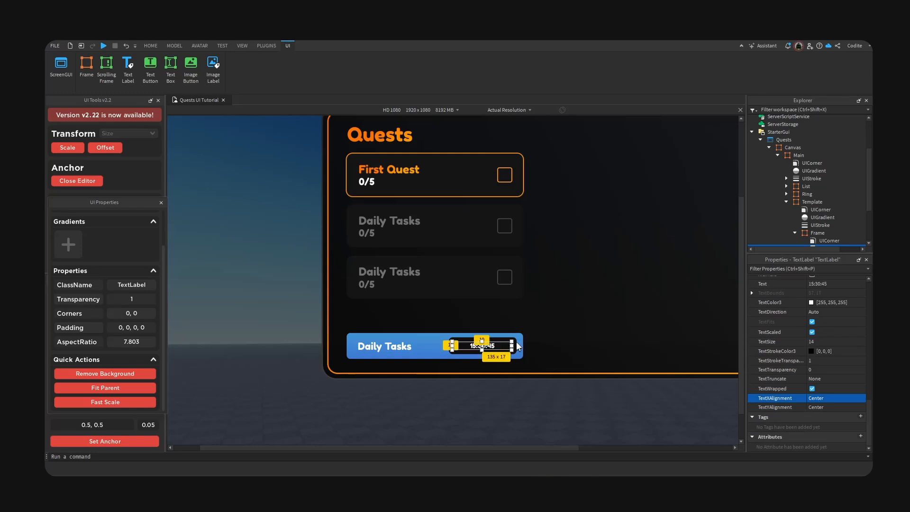
mouse_move(511, 345)
mouse_down()
mouse_move(528, 345)
mouse_move(513, 352)
mouse_up()
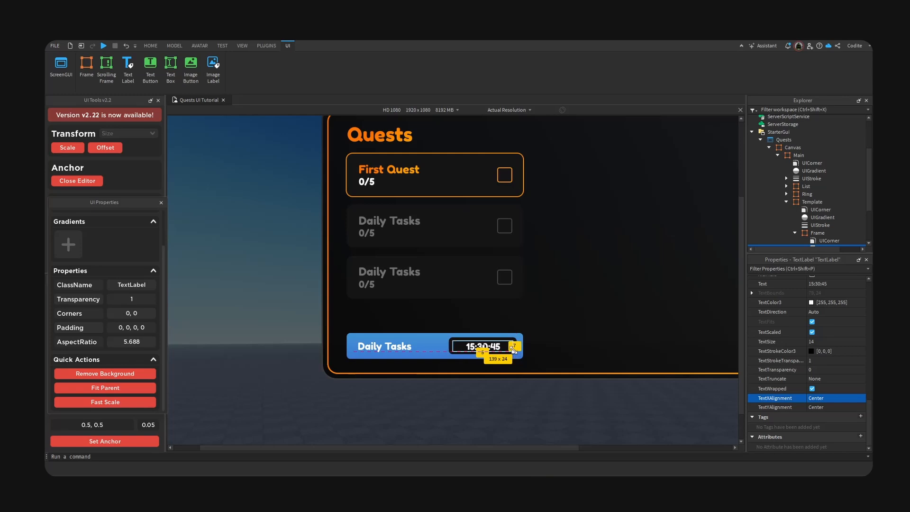
click(599, 316)
click(508, 110)
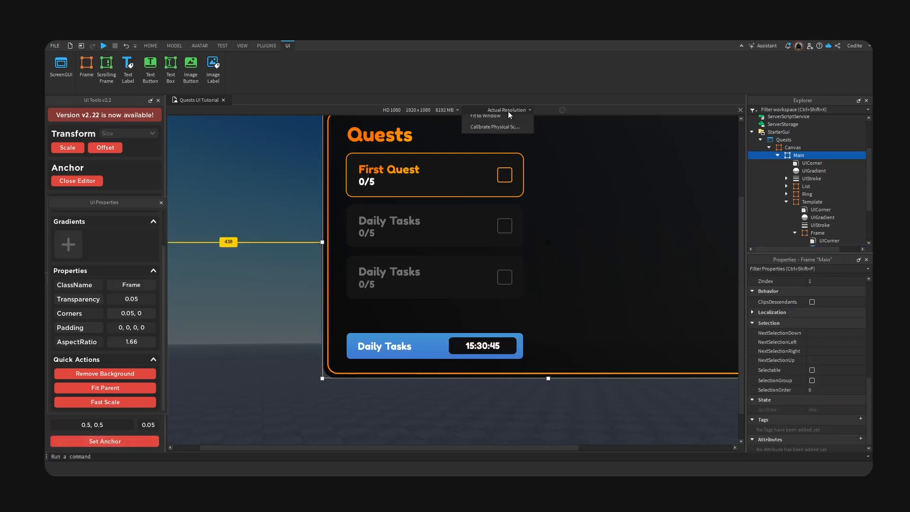
click(495, 118)
click(574, 159)
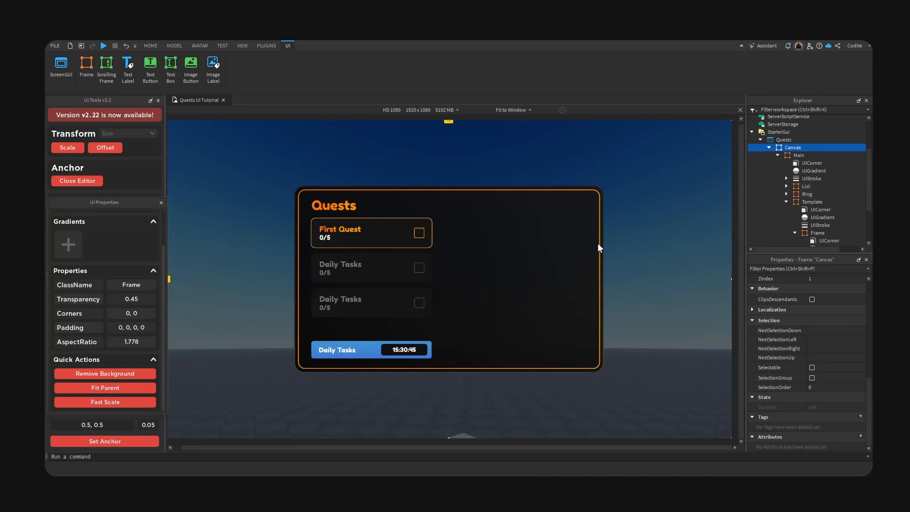
mouse_move(656, 234)
right_down()
mouse_move(663, 232)
mouse_move(654, 233)
right_up()
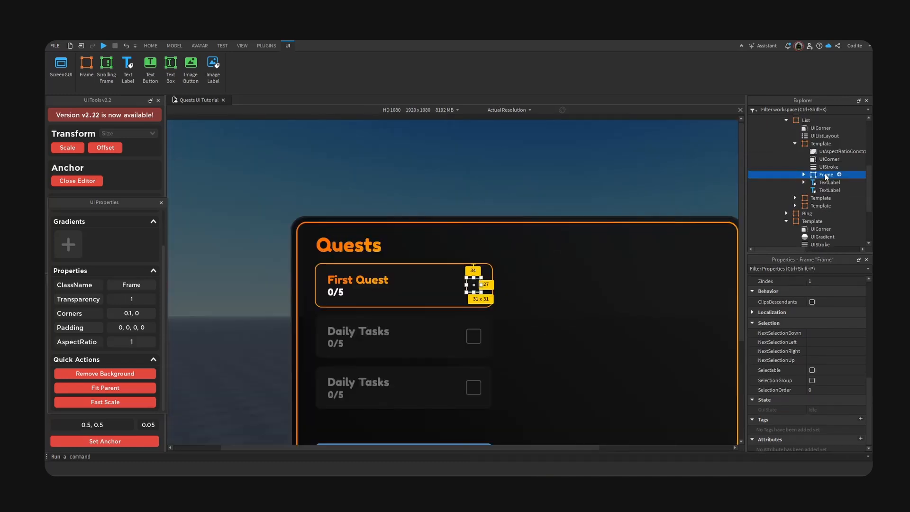
- Nest a copy of the First Quest checkbox frame inside the checkbox, centred with a 0.5, 0.5 anchor and sized about 23 x 23
click(479, 285)
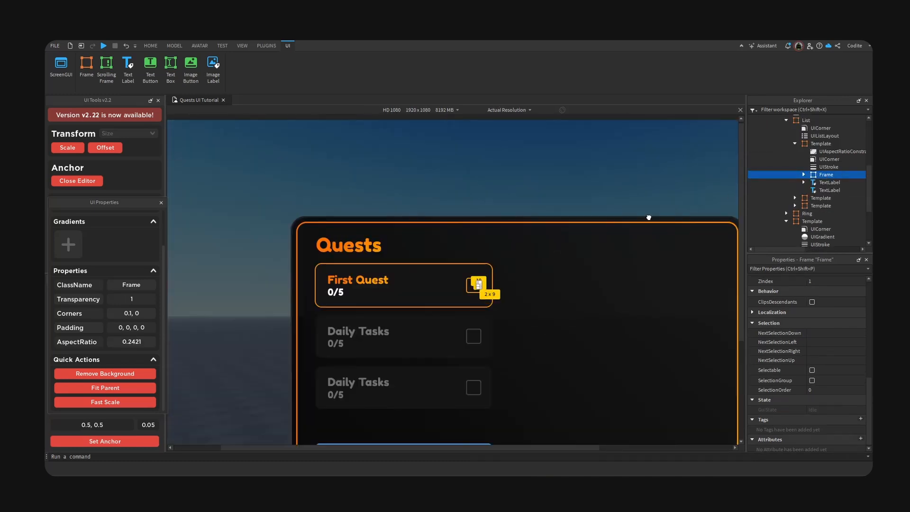
drag(479, 285, 489, 293)
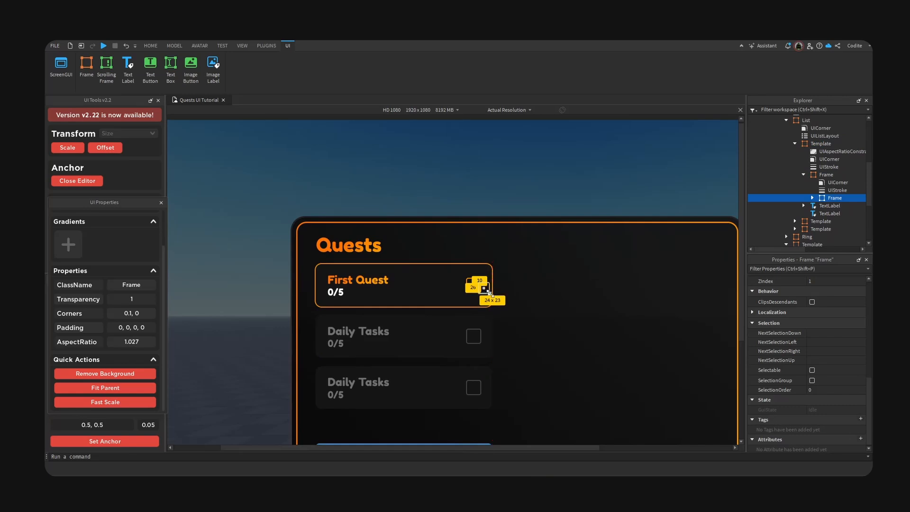
click(114, 387)
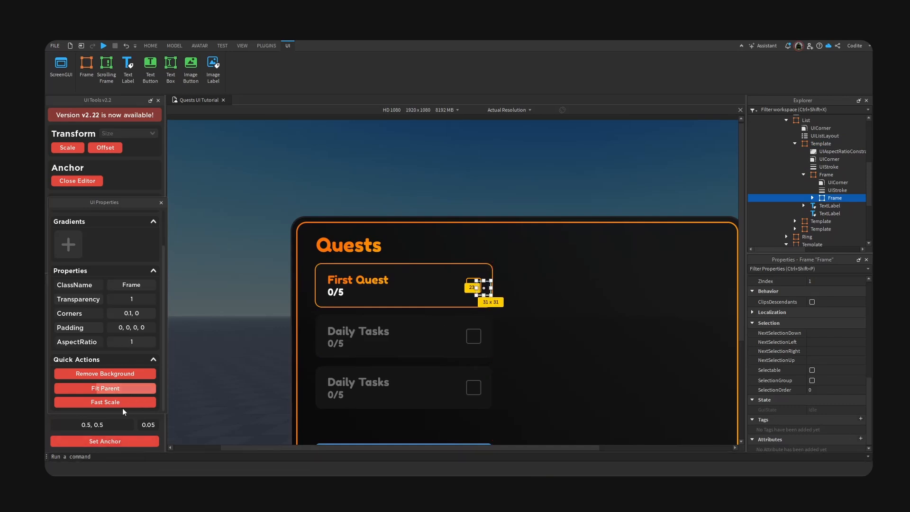
click(121, 440)
drag(480, 276, 478, 280)
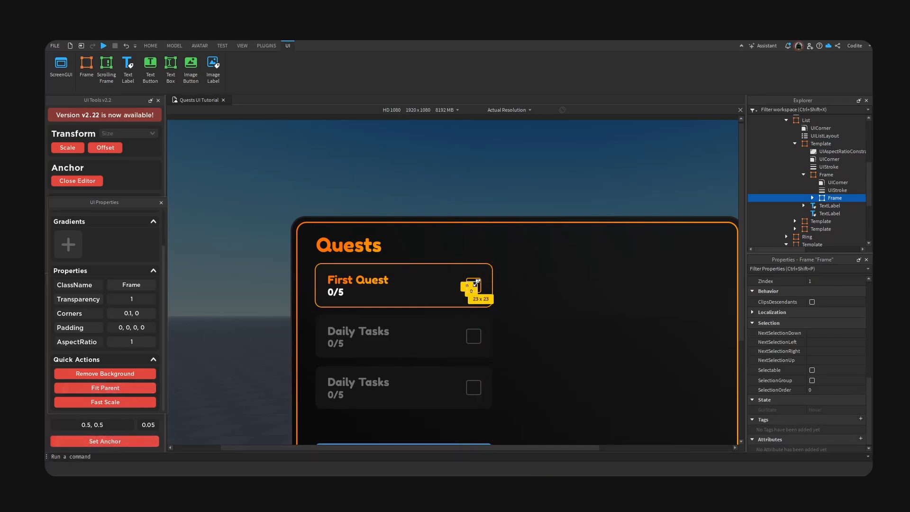
- Set the inner checkbox frame's background transparency to 0 and delete its UIStroke
click(412, 303)
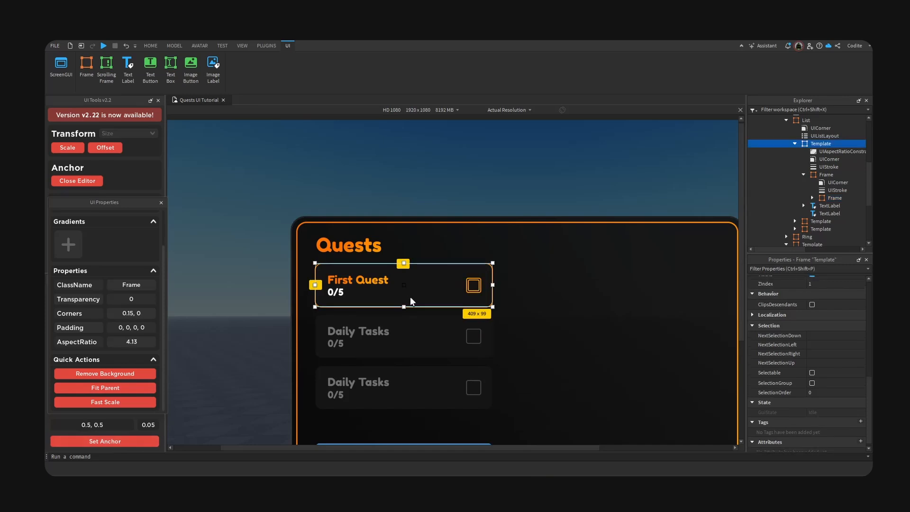
click(834, 198)
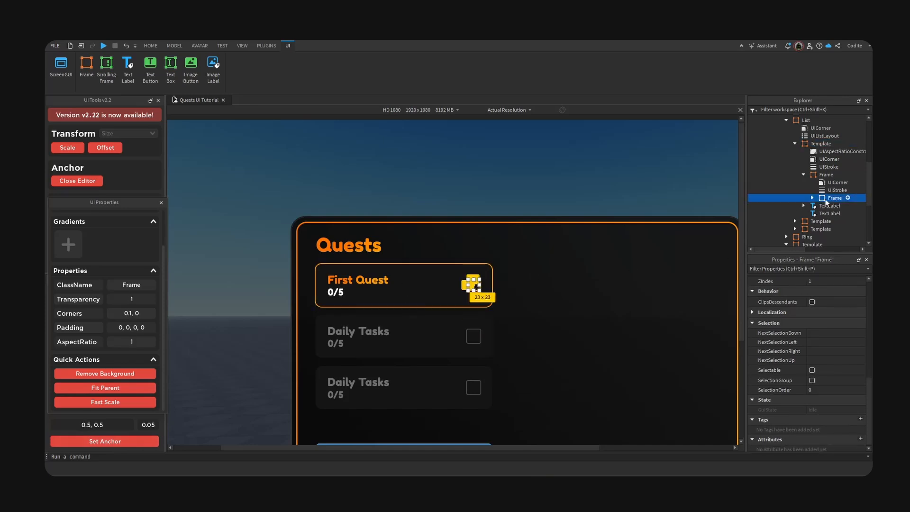
click(812, 198)
scroll(824, 362, up, 1)
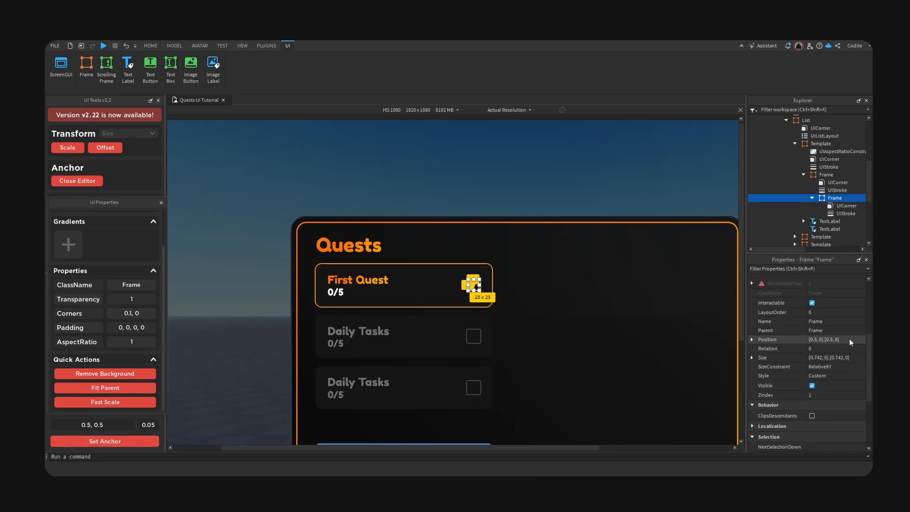
scroll(847, 339, up, 4)
click(840, 365)
text(0)
key(Return)
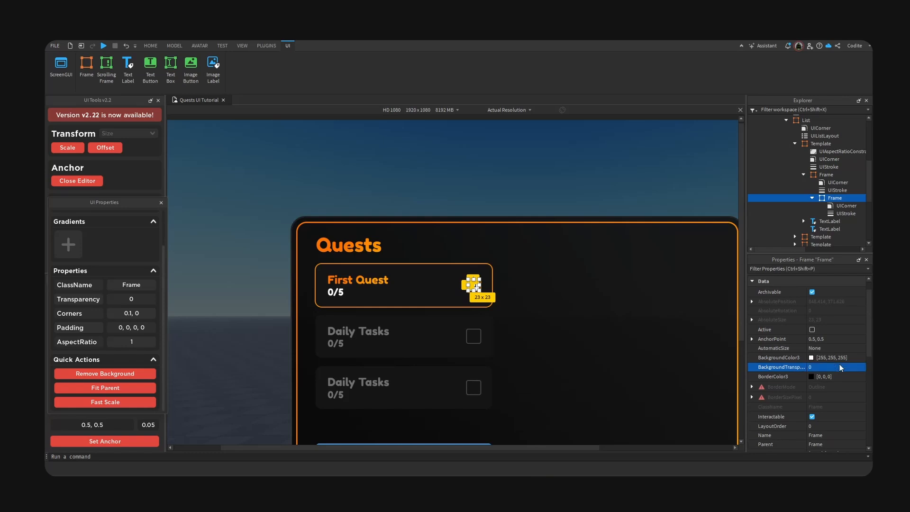
click(841, 214)
click(834, 198)
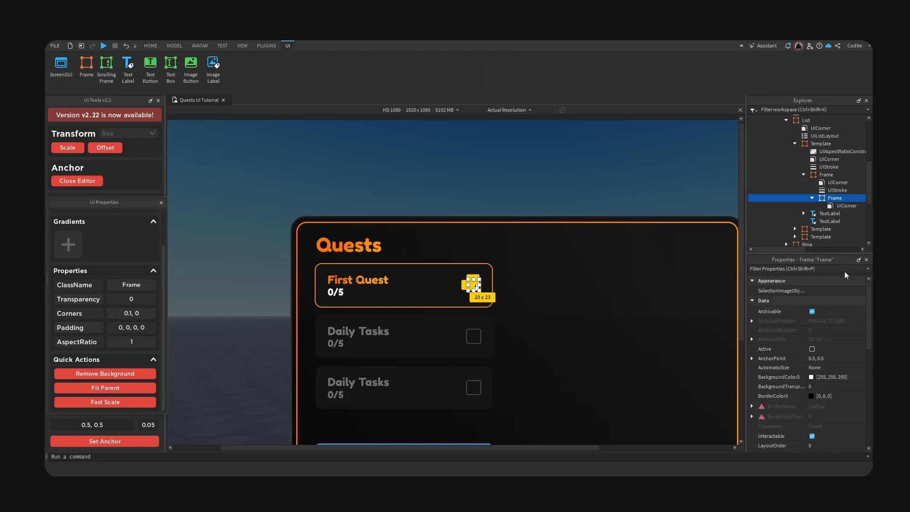
- Set the inner checkbox frame's background to orange (255, 148, 1), sampled from the First Quest border
click(810, 377)
click(551, 264)
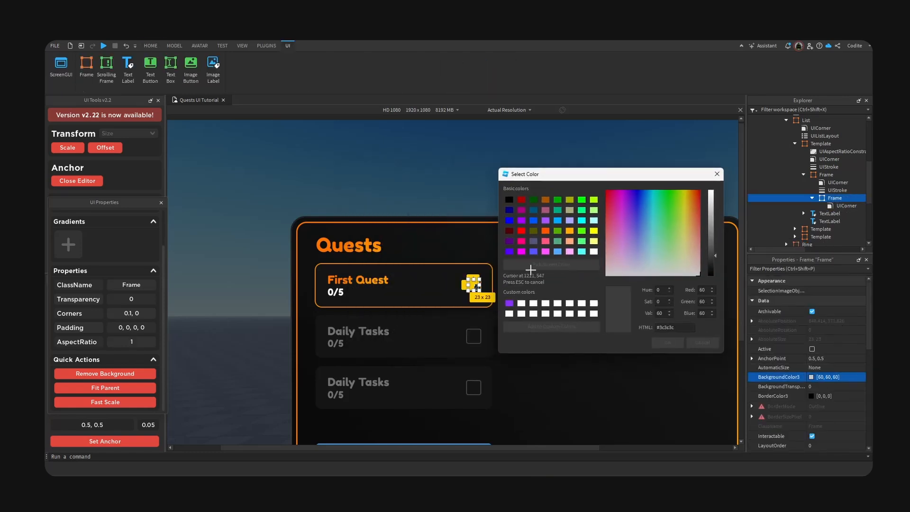
click(390, 262)
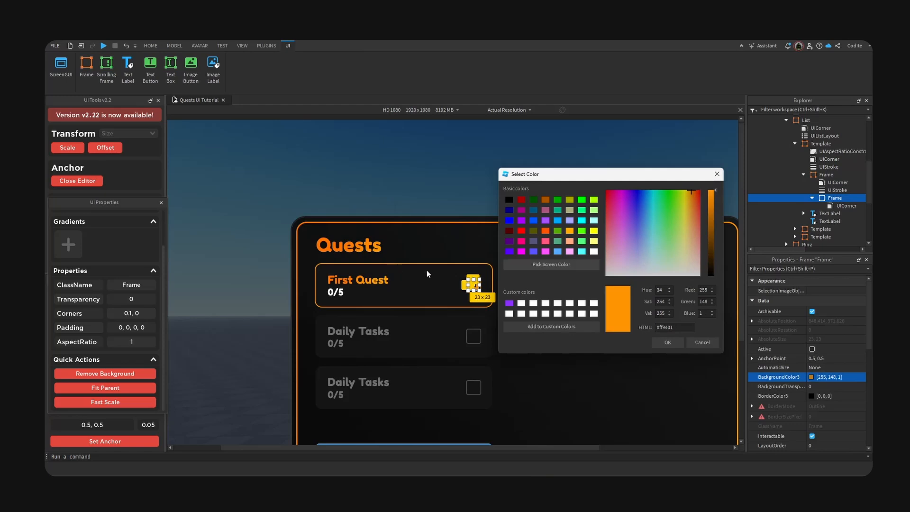
click(667, 342)
click(654, 366)
- Shrink the orange square inside the First Quest checkbox to about 20 x 20, keeping it centred
click(476, 286)
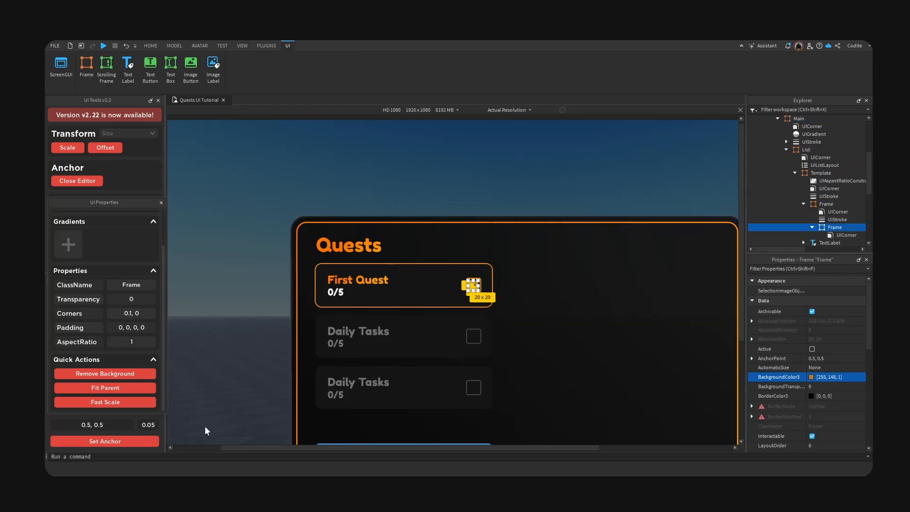
click(569, 189)
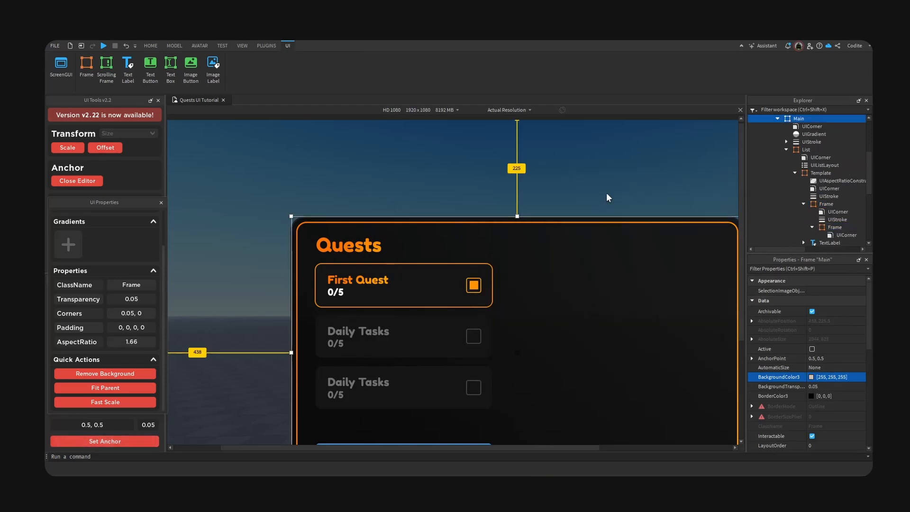
click(473, 289)
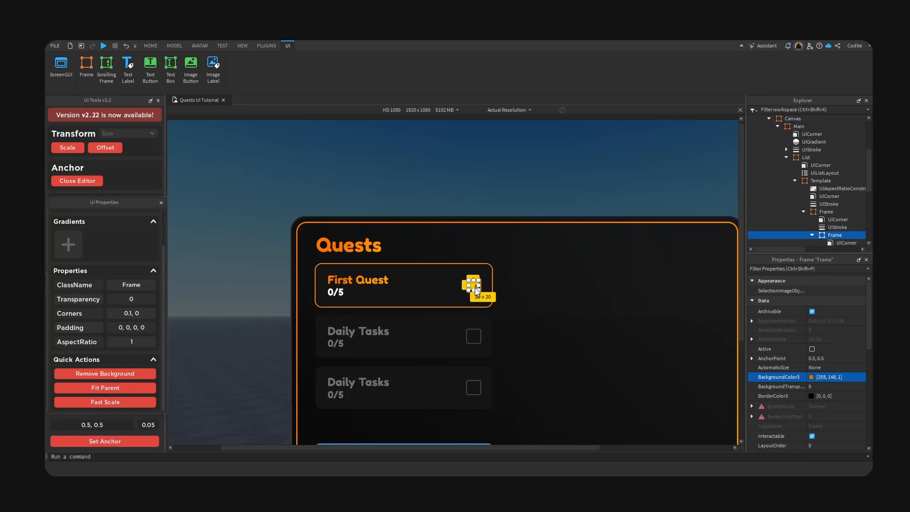
click(620, 326)
- Collapse the List and Template groups in the hierarchy and insert a new Frame into Main
click(506, 109)
click(497, 139)
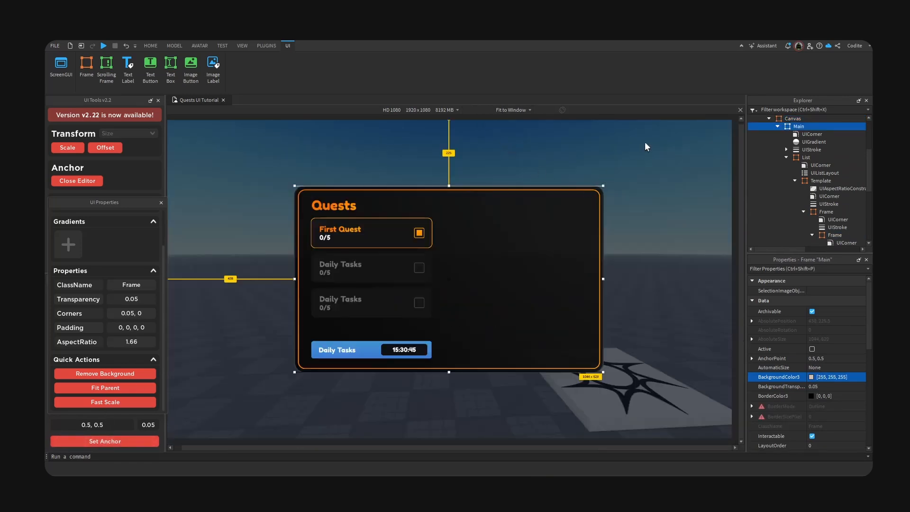
right_drag(644, 141, 639, 147)
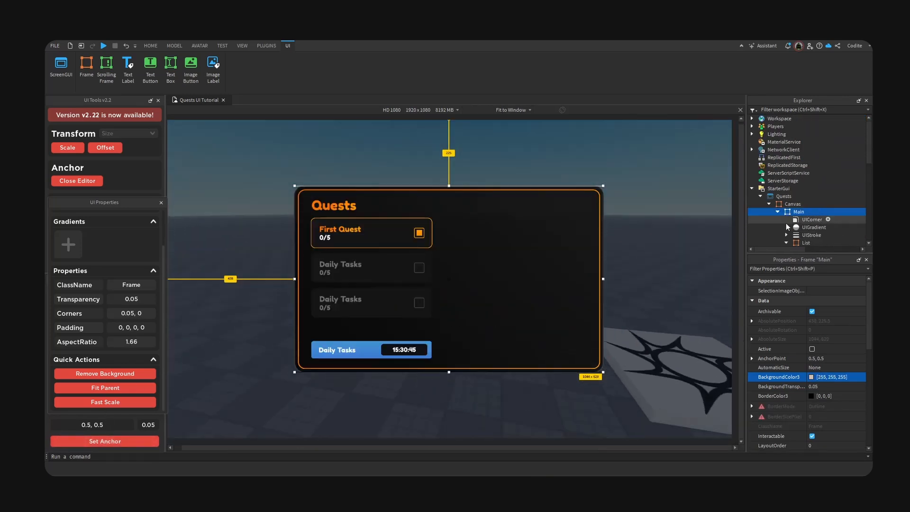
click(786, 243)
scroll(808, 208, down, 3)
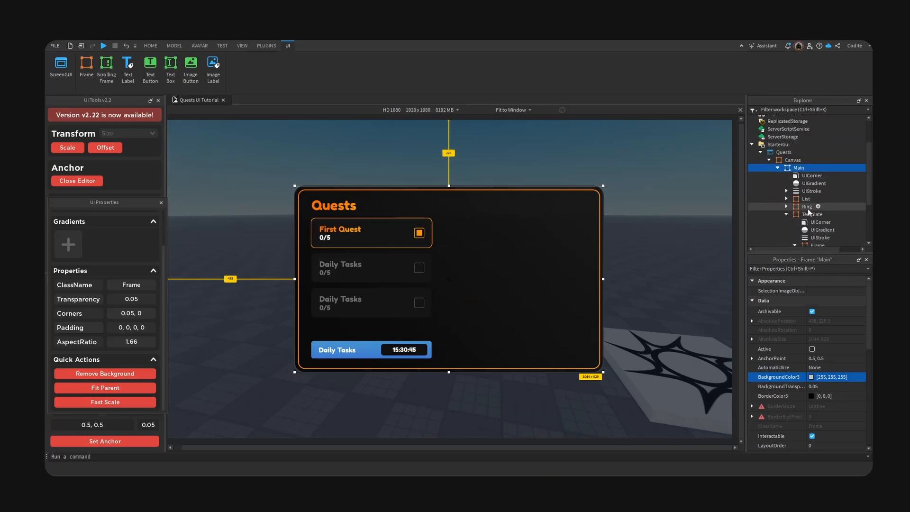
click(786, 192)
click(809, 149)
text(f)
key(Return)
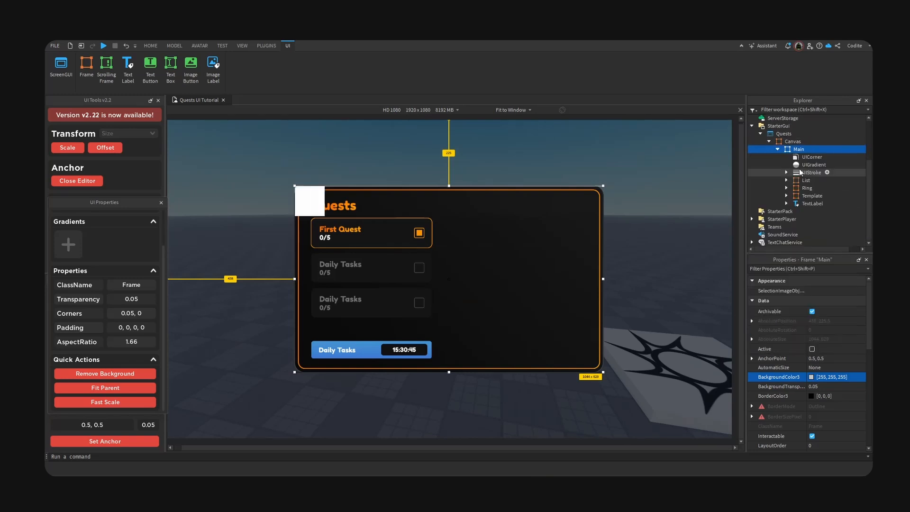
- Centre the new frame's anchor and shape it into a vertical line about 2 x 320 beside the quest list
click(138, 442)
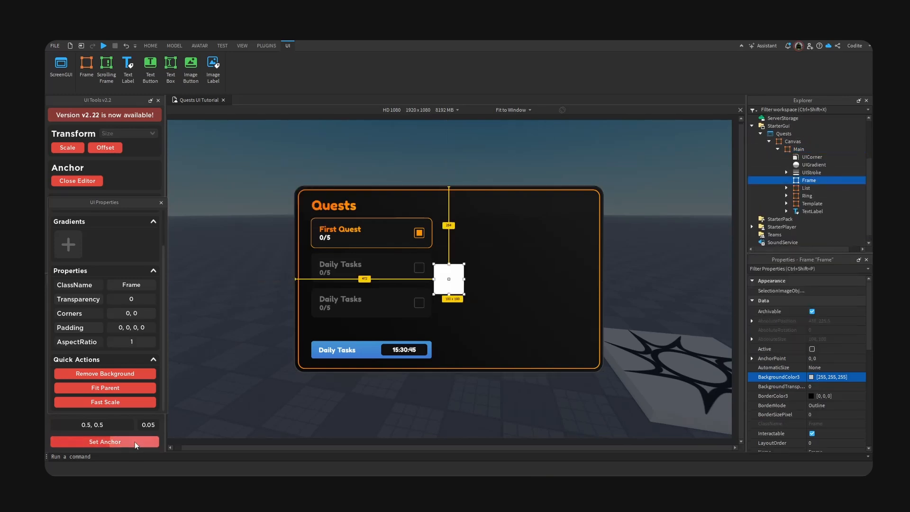
drag(464, 280, 438, 279)
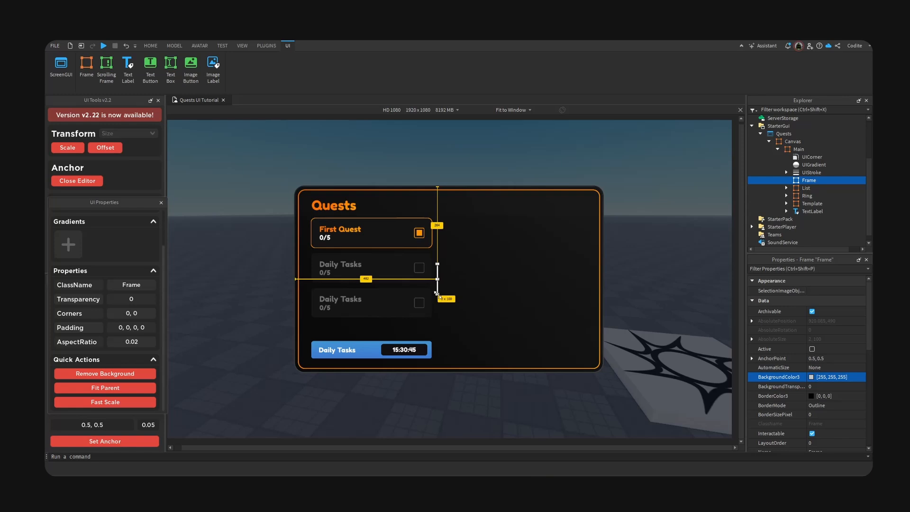
drag(436, 295, 441, 359)
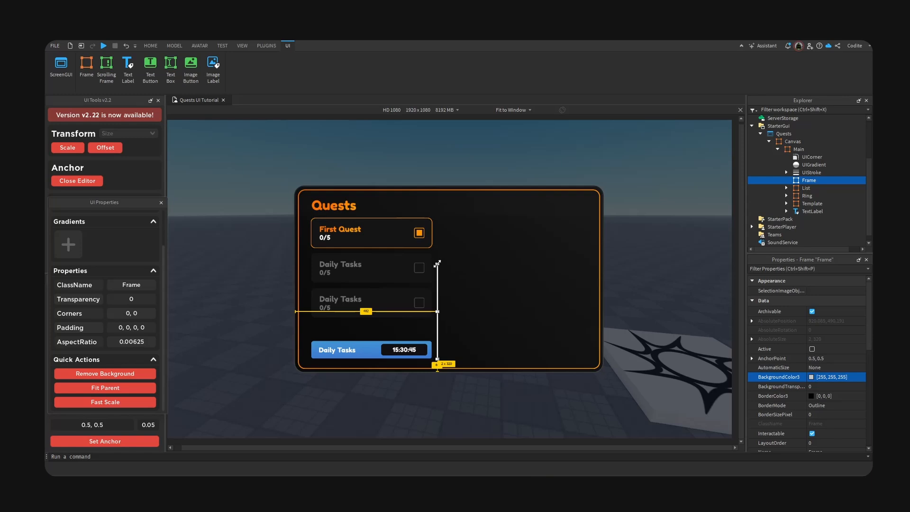
- Extend the line up to the top of the First Quest card, about 2 x 476, and nudge it slightly away from the list
click(511, 110)
click(500, 138)
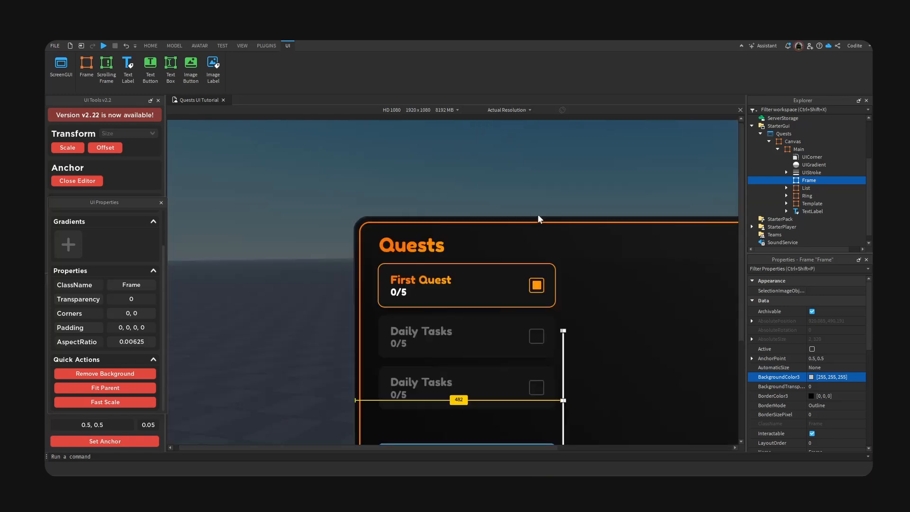
drag(471, 449, 522, 448)
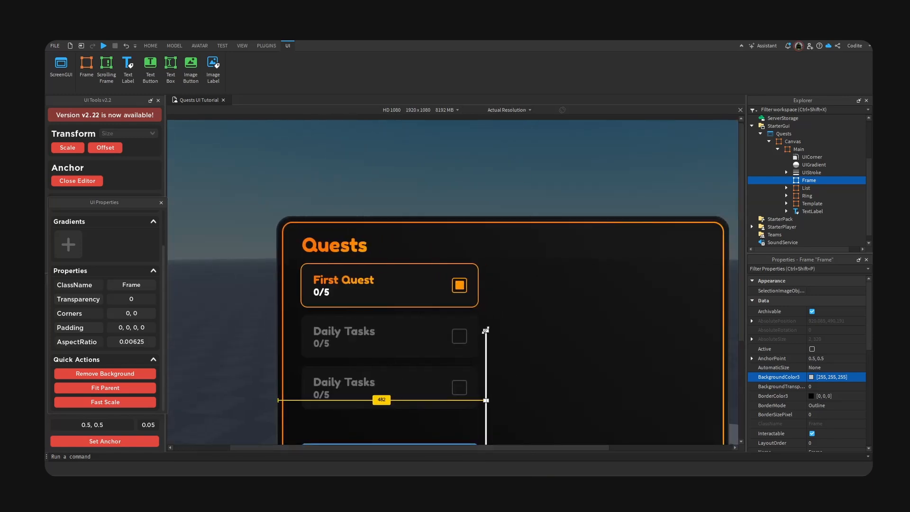
drag(486, 329, 486, 261)
drag(740, 257, 737, 330)
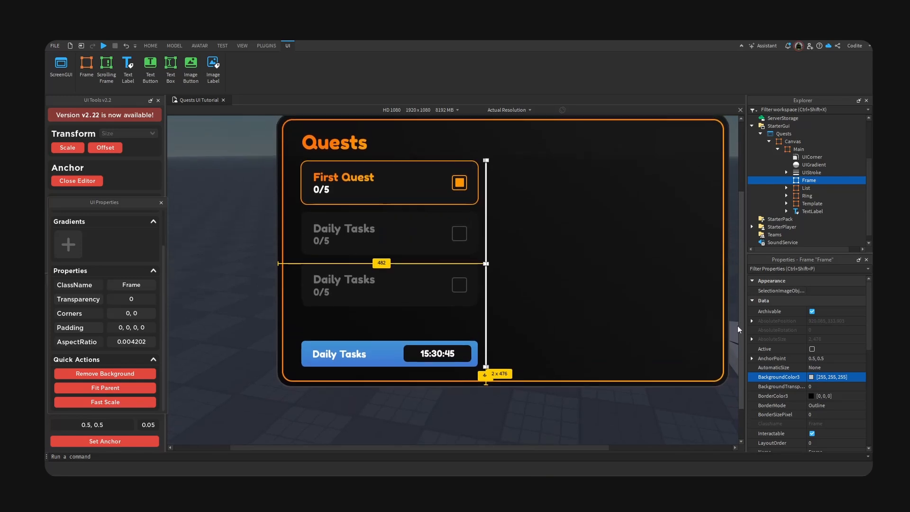
drag(485, 243, 488, 245)
click(509, 110)
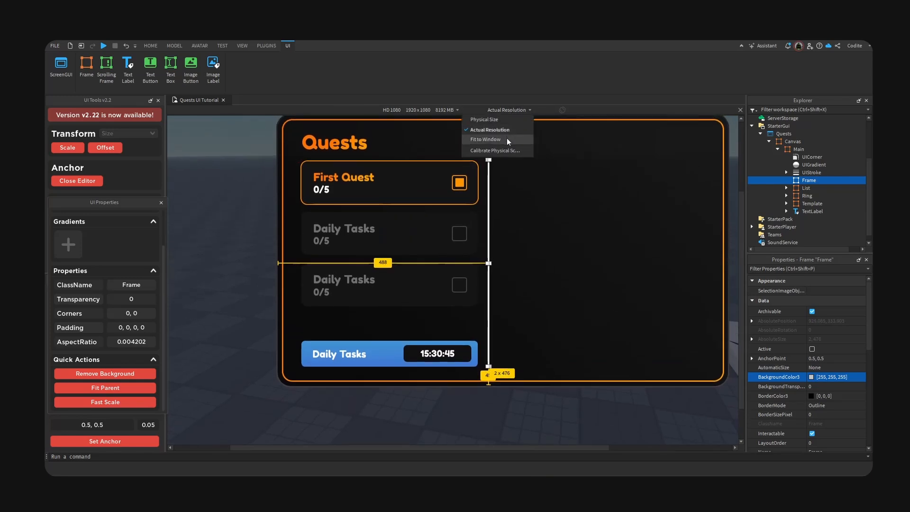
drag(741, 227, 748, 209)
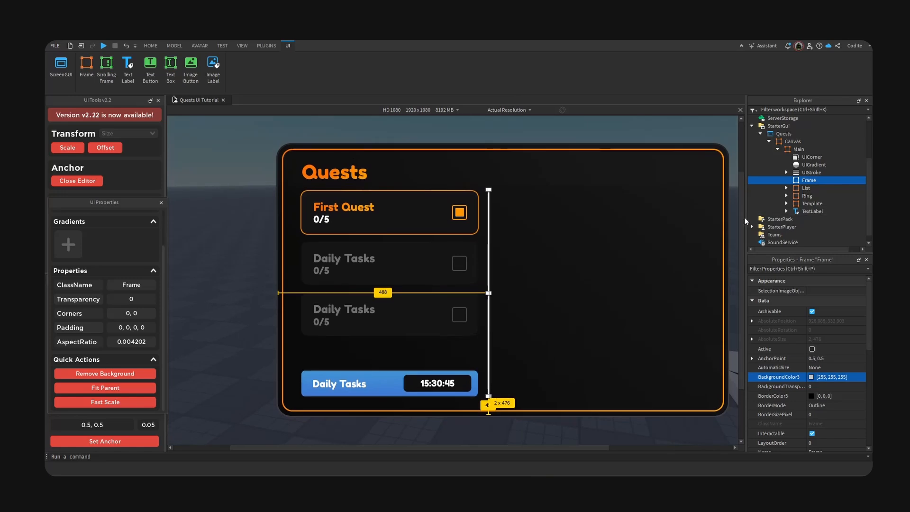
- Add a UIGradient to the line frame and set its rotation to -90
click(822, 180)
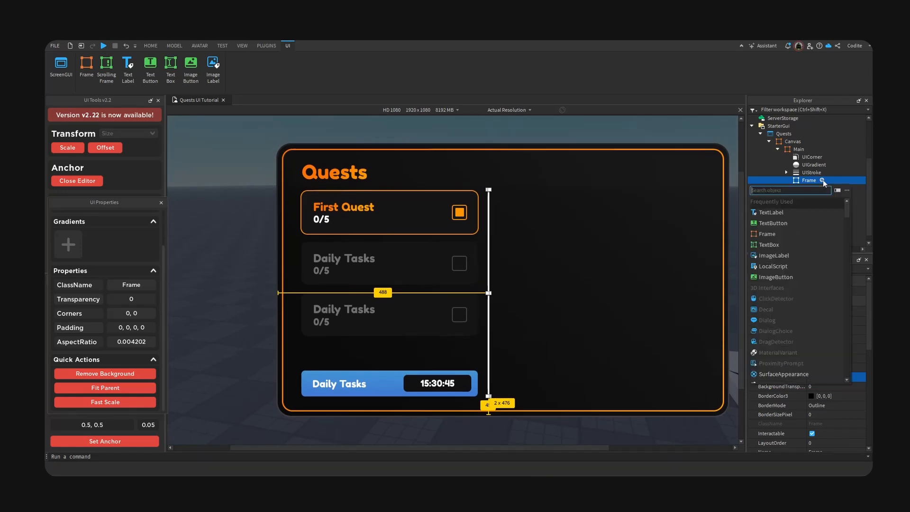
text(grad)
key(Return)
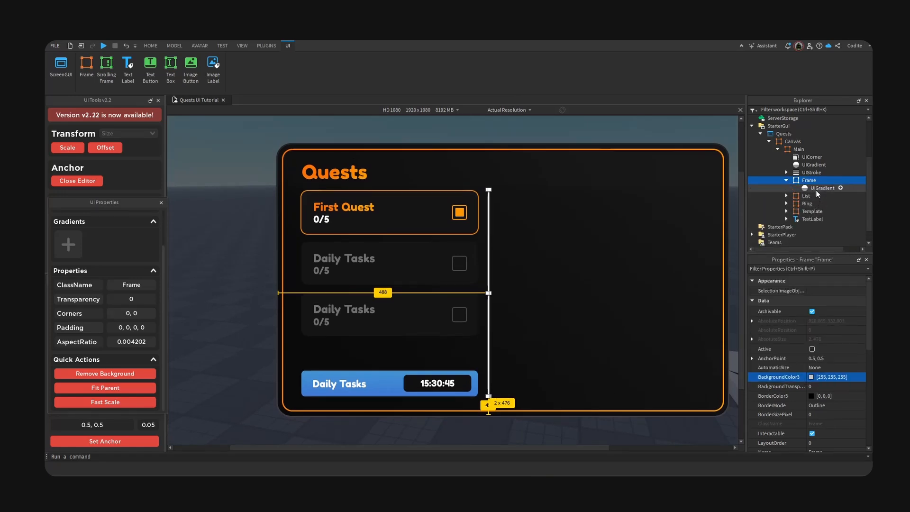
click(848, 320)
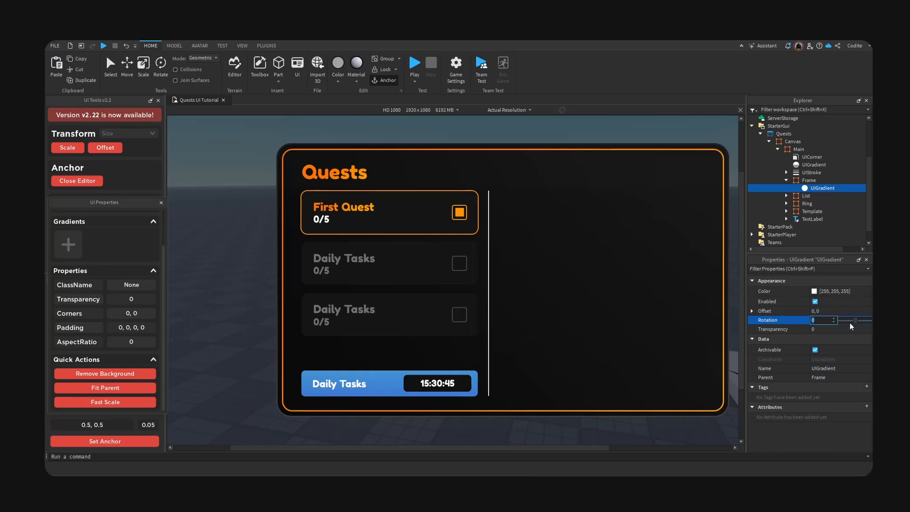
- Set the gradient's start colour to orange (255, 148, 1), sampled from the First Quest checkbox
click(837, 291)
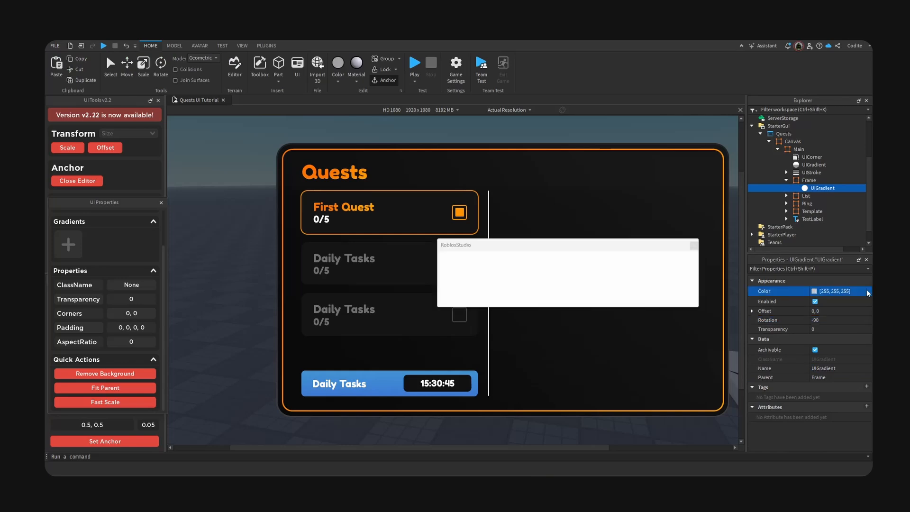
drag(527, 247, 632, 217)
click(633, 268)
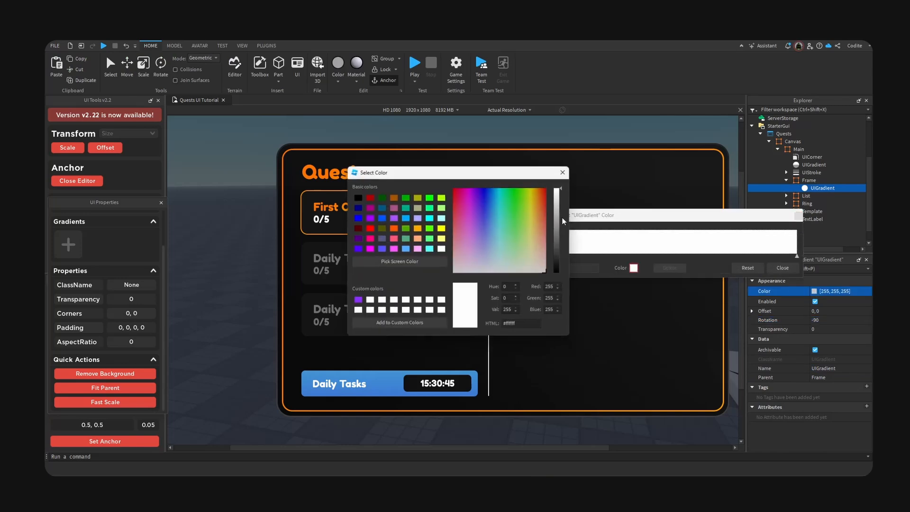
click(537, 280)
click(459, 212)
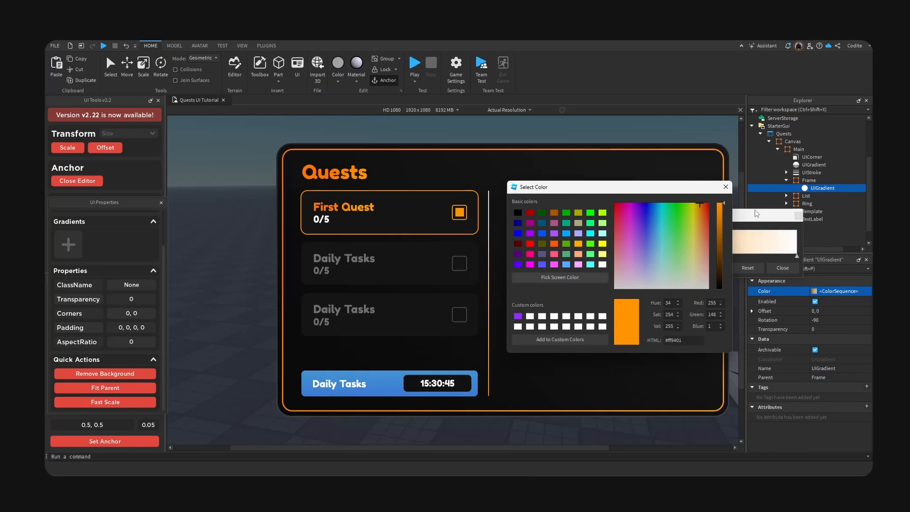
click(726, 192)
- Set the gradient's end colour to near-black (17, 17, 18), sampled from the dark panel, and close the colour editor
click(633, 268)
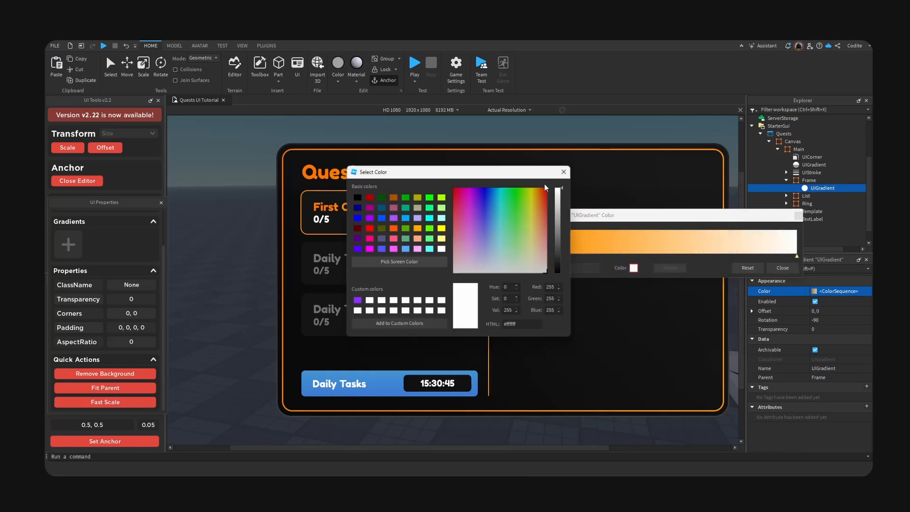
drag(523, 185, 776, 220)
click(651, 297)
click(524, 254)
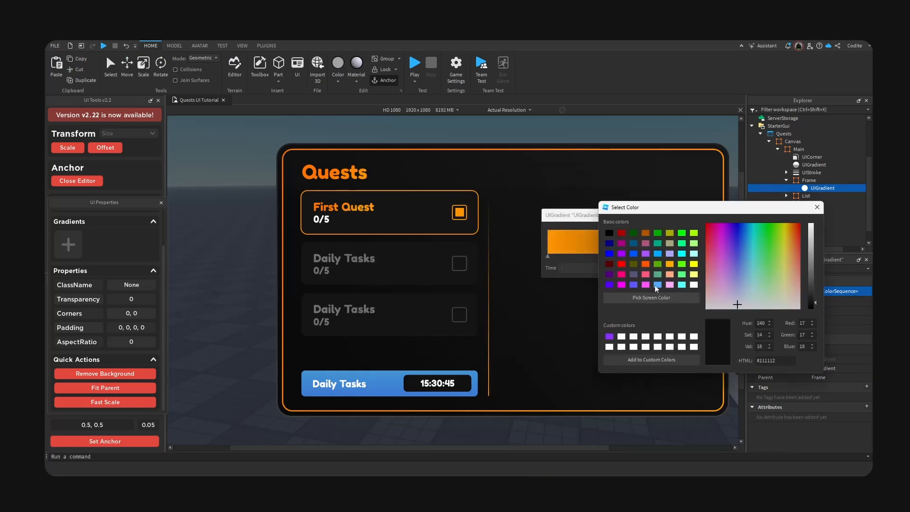
click(816, 207)
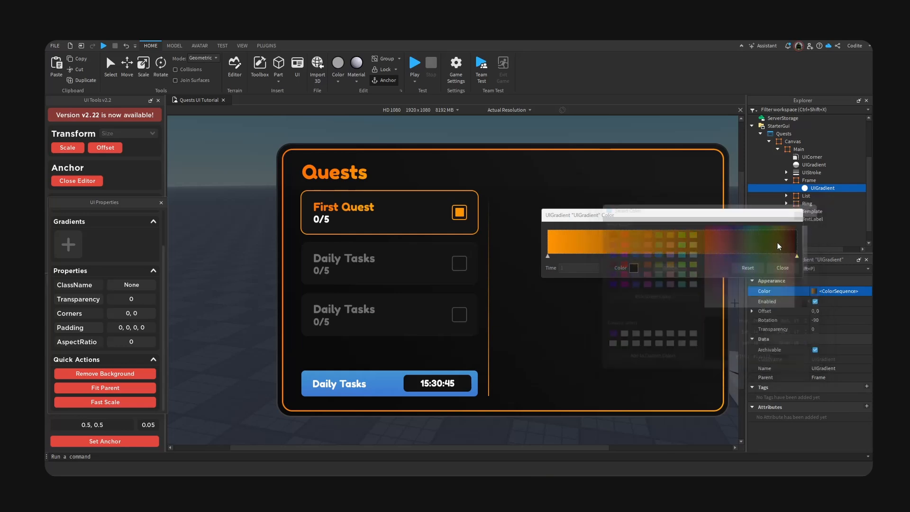
click(654, 264)
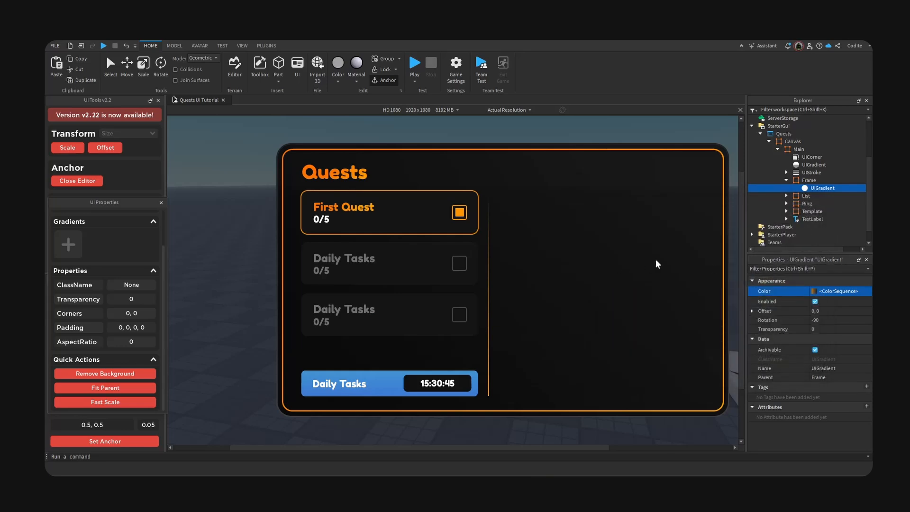
- Collapse the line frame in the hierarchy and set its X size to 0, 3
click(810, 180)
click(786, 180)
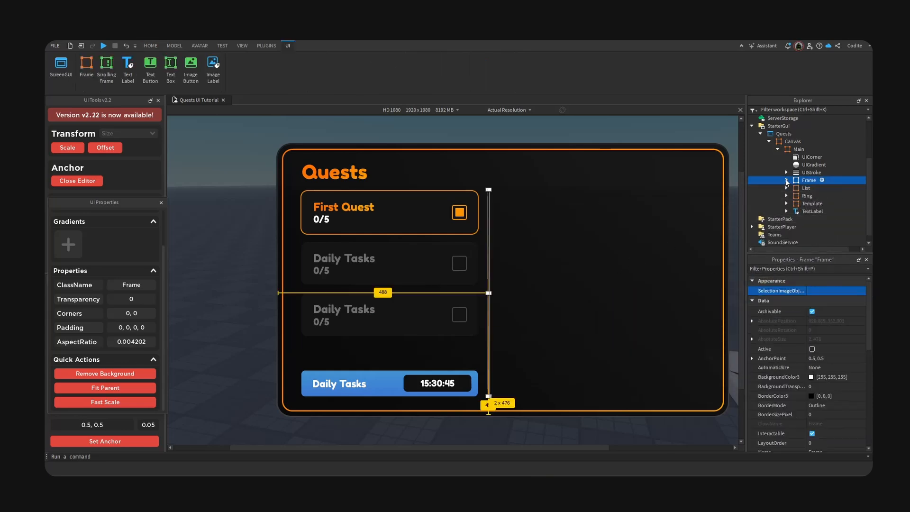
scroll(862, 425, down, 5)
click(752, 345)
click(848, 354)
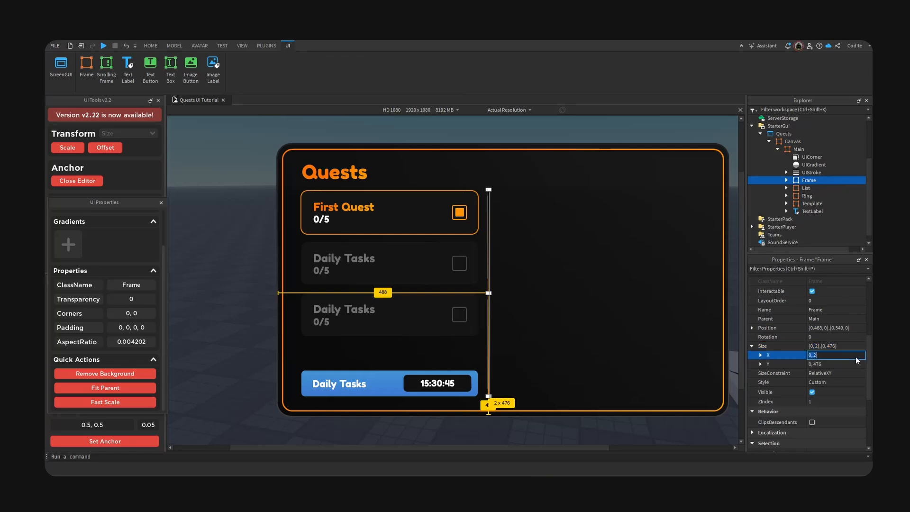
text(3)
key(Return)
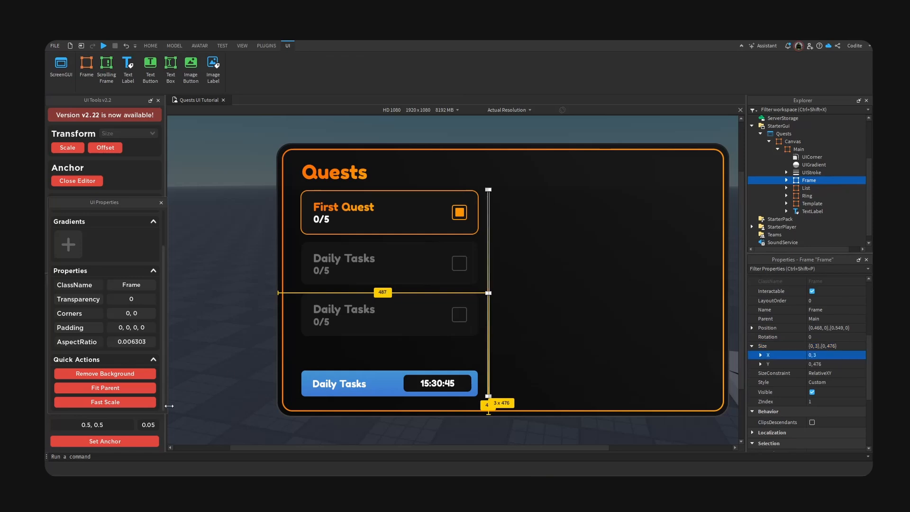
- Rename the line frame as Divider
click(811, 173)
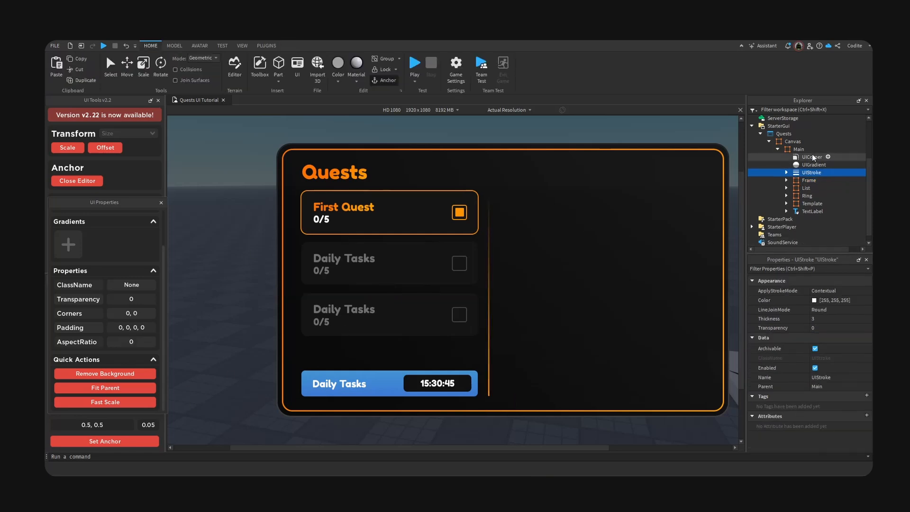
click(809, 180)
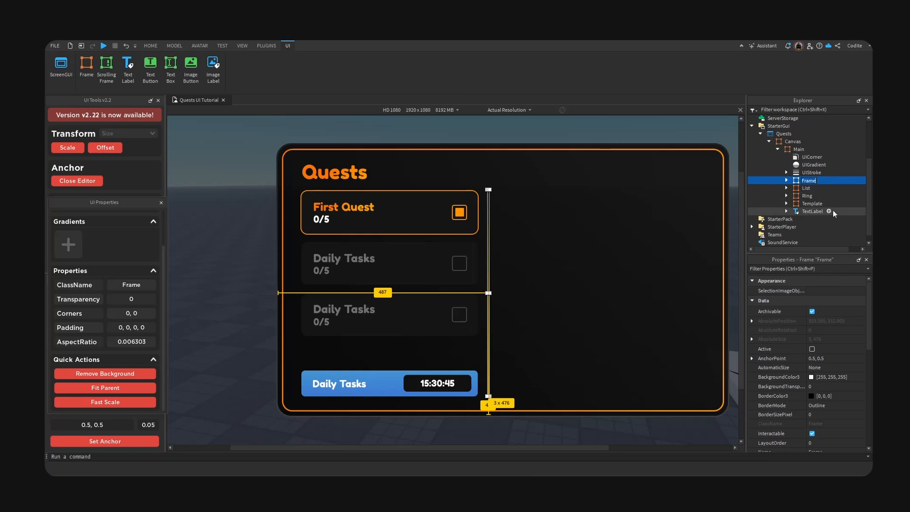
text(Divider)
key(Return)
- Insert a new Frame into Main and rename it Details
click(799, 149)
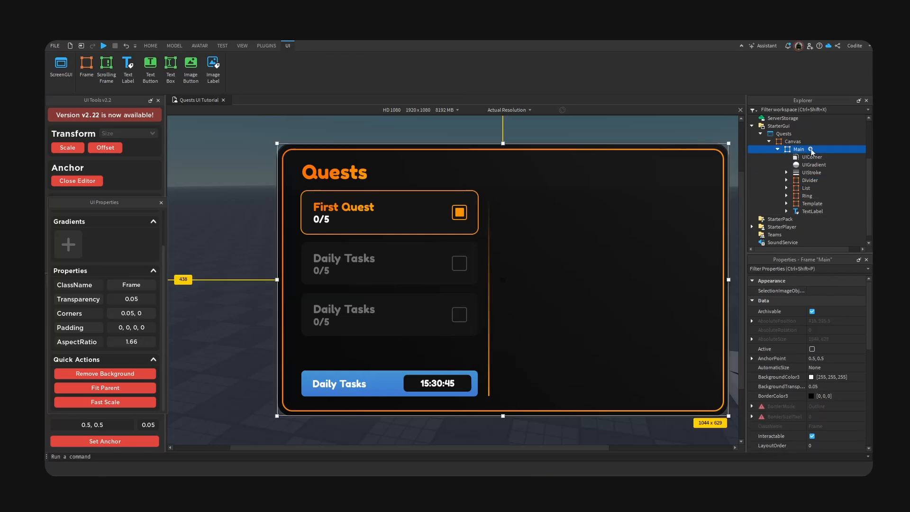
click(810, 149)
text(fra)
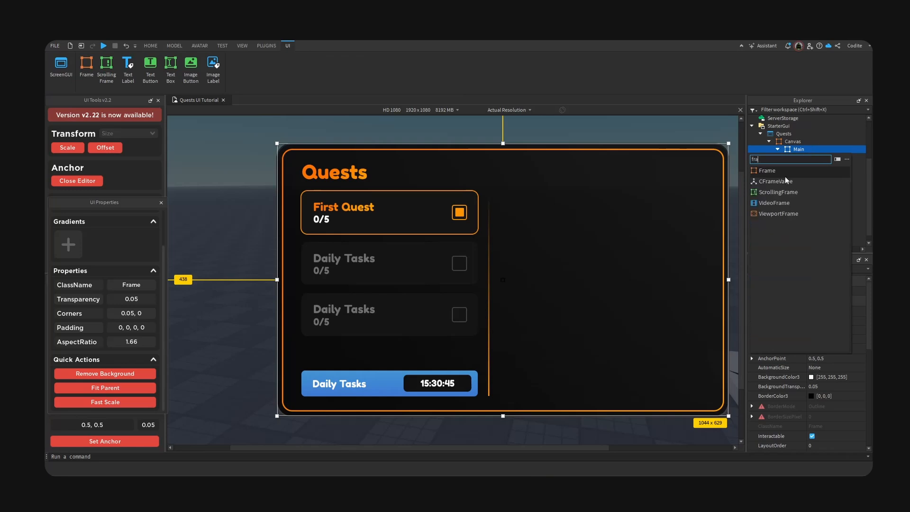
click(785, 171)
click(807, 188)
key(F2)
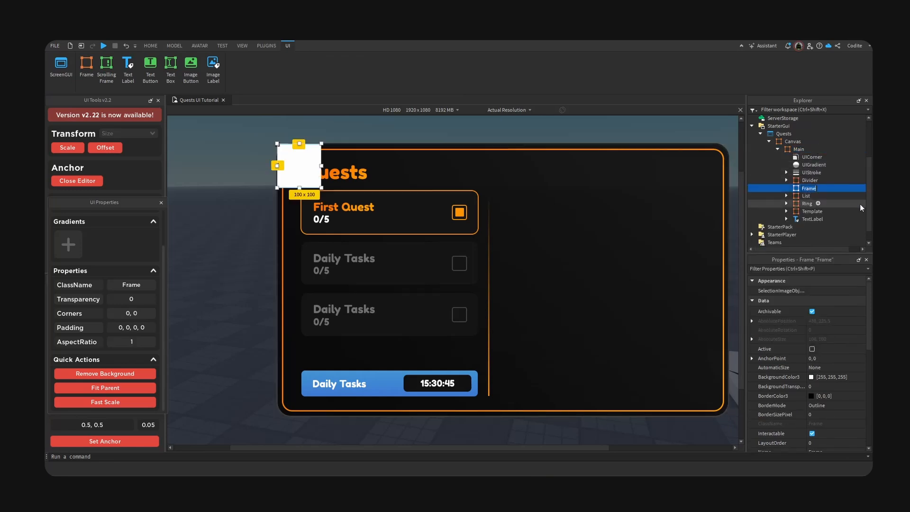
text(Details)
key(Return)
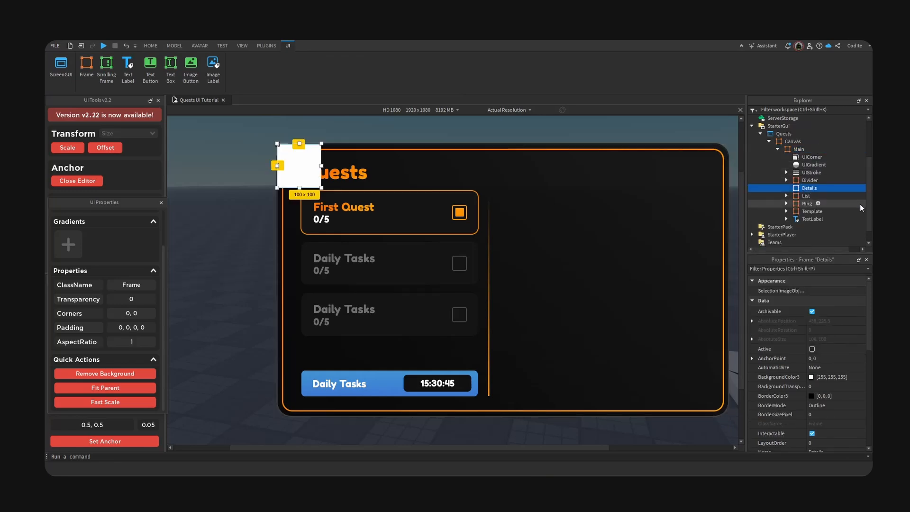
- Centre the Details frame's anchor and size it to about 484 x 478, filling the area between the divider and the ring
click(145, 445)
drag(511, 279, 714, 212)
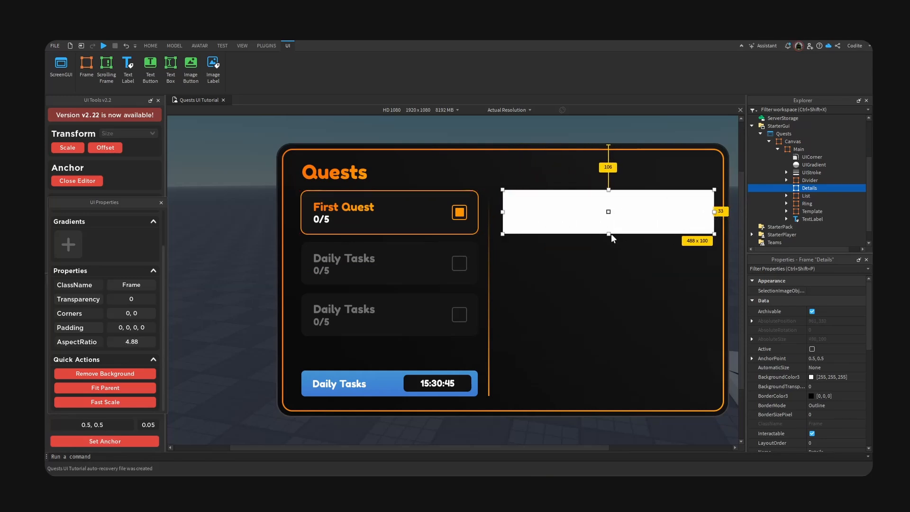
drag(609, 234, 608, 396)
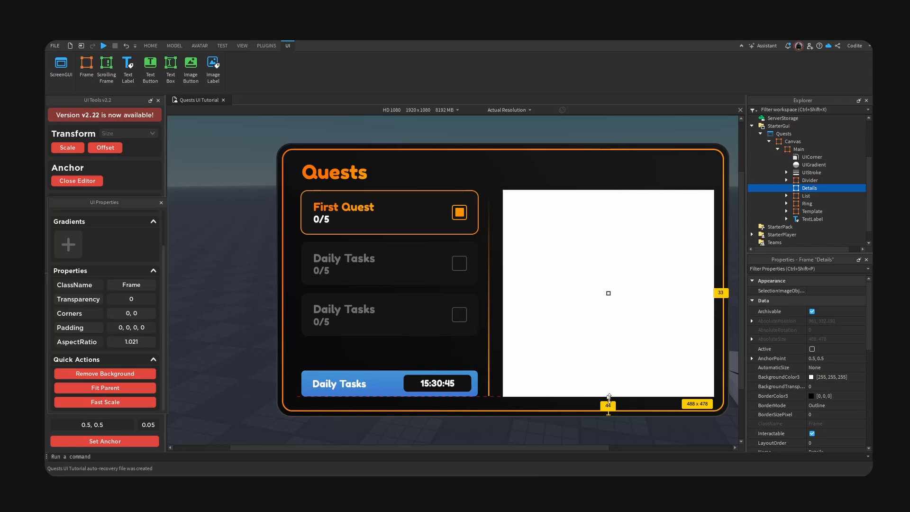
drag(713, 293, 711, 293)
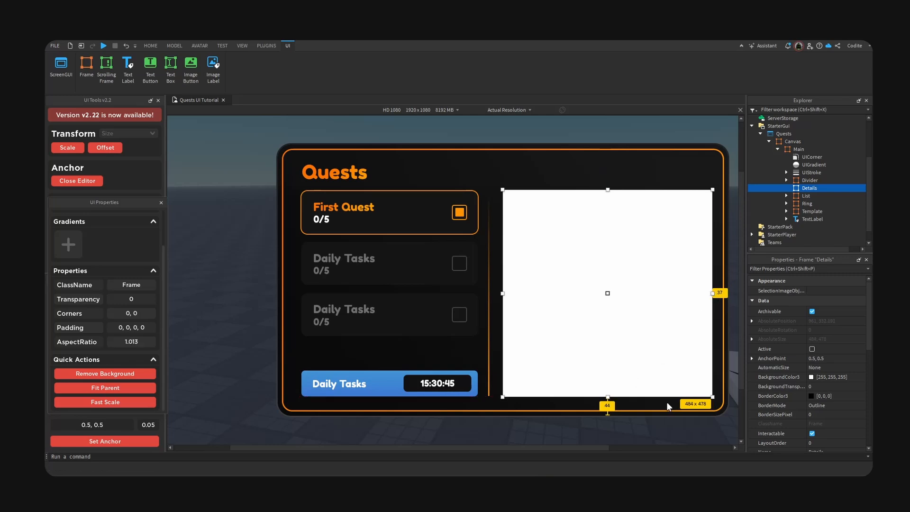
- Set the Details frame's background transparency to 0.9
click(851, 389)
text(0.9)
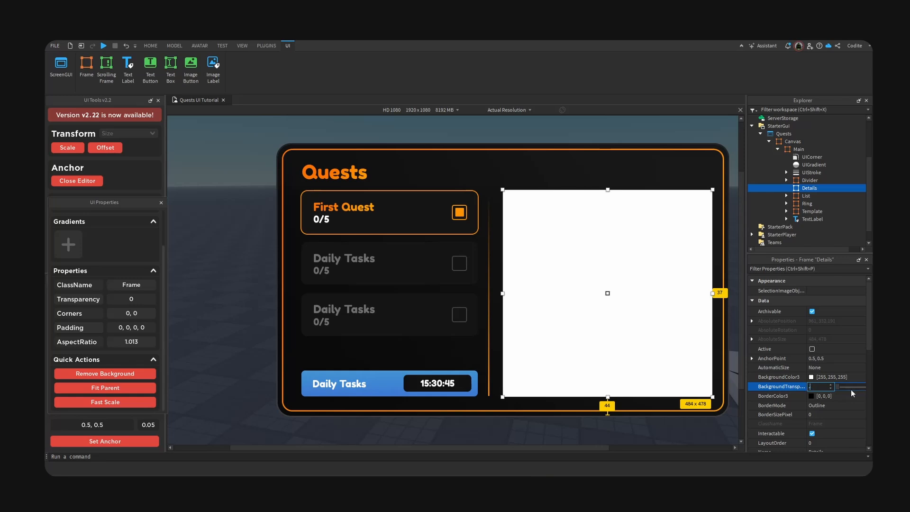
key(Return)
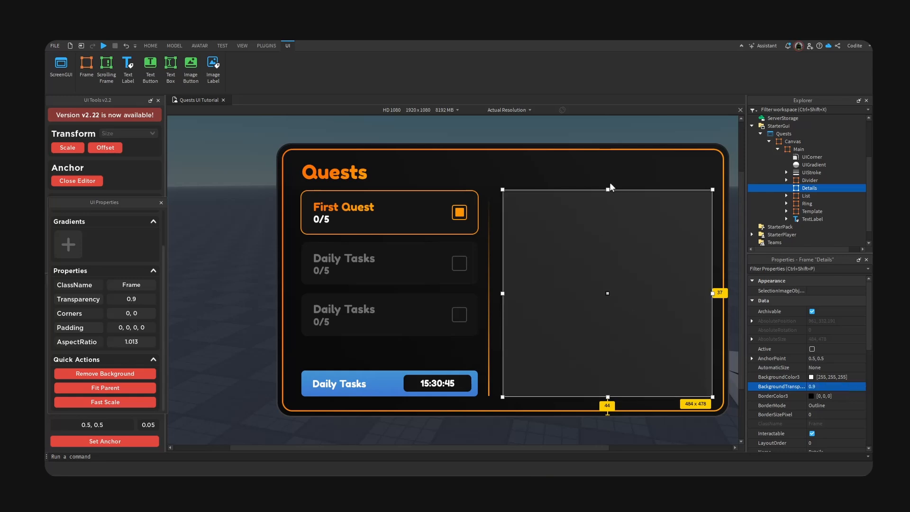
- Copy the First Quest title label into the Details frame and resize it so the text fits on one line
click(373, 212)
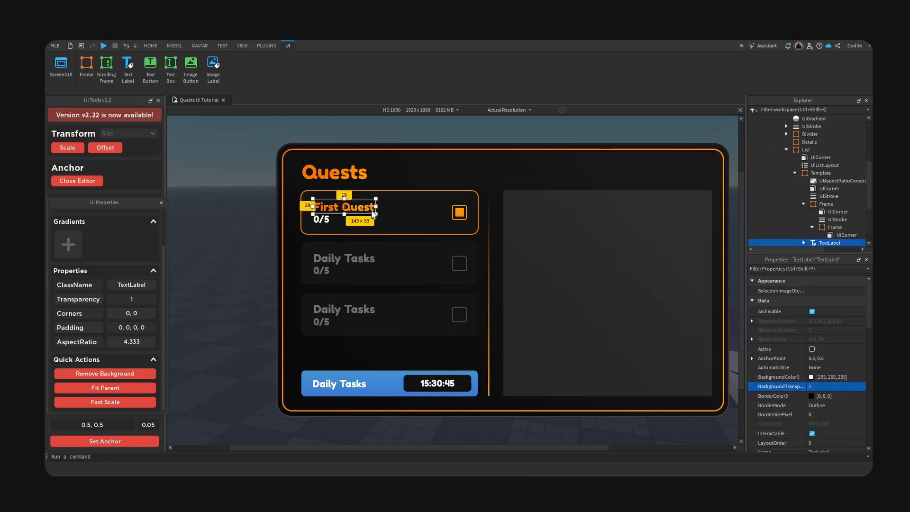
click(573, 231)
key(ctrl+v)
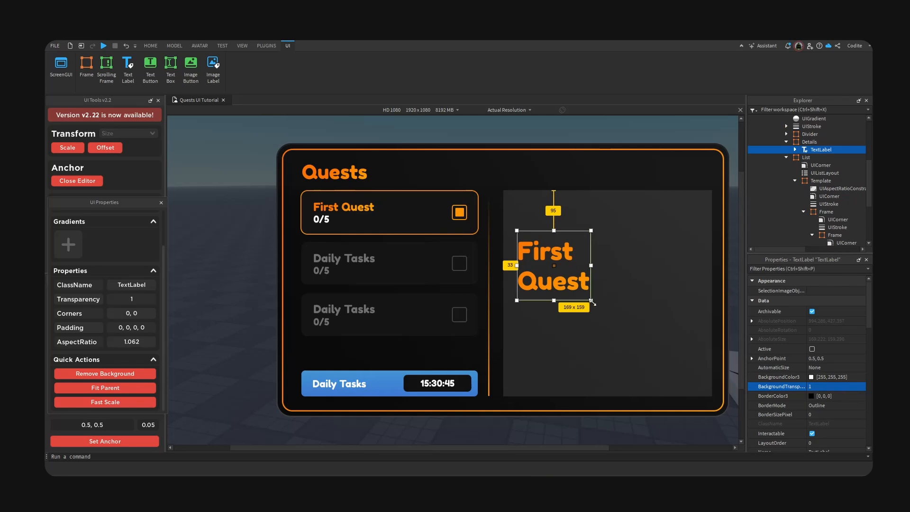
drag(592, 301, 615, 254)
- Change the text of the title label in the Details frame to "First Quests"
double_click(594, 246)
triple_click(594, 247)
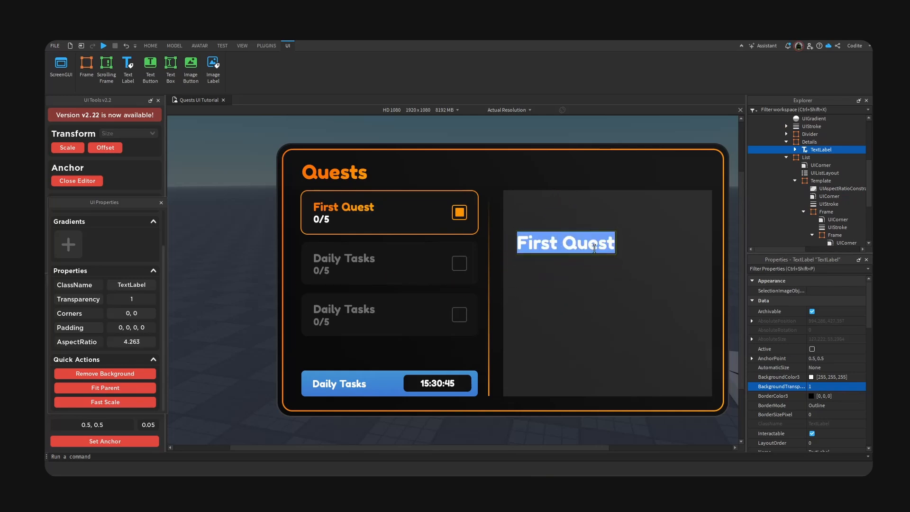
text(First Quest)
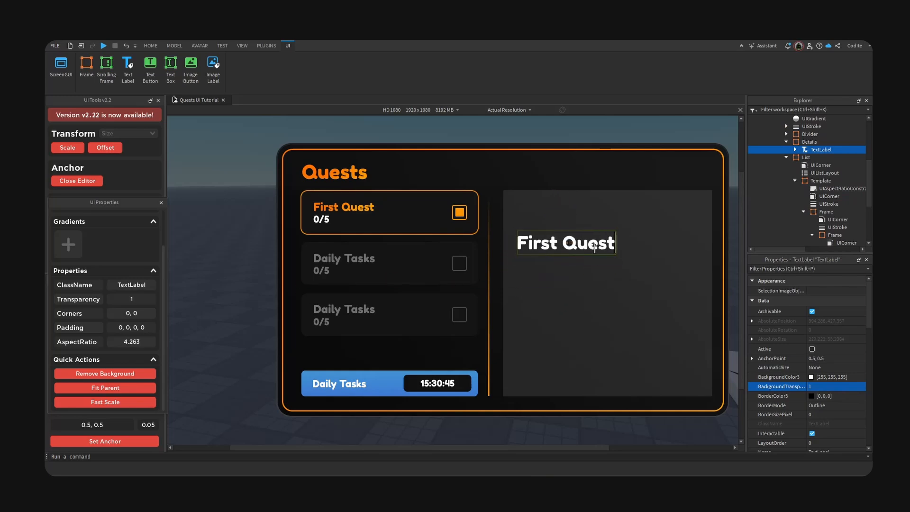
text(s)
key(Return)
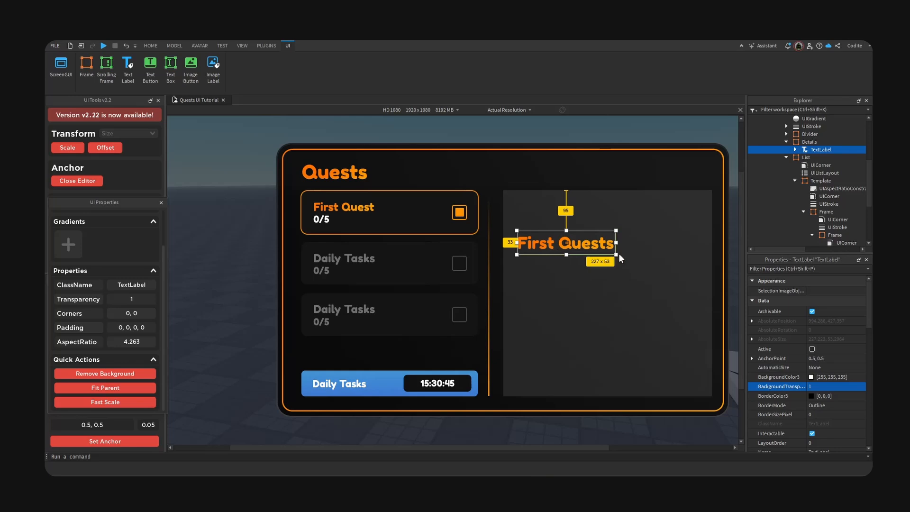
- Restore the Details title text to "First Quest" and fit the label at about 190 x 44 into the frame's upper-left corner
drag(619, 257, 608, 246)
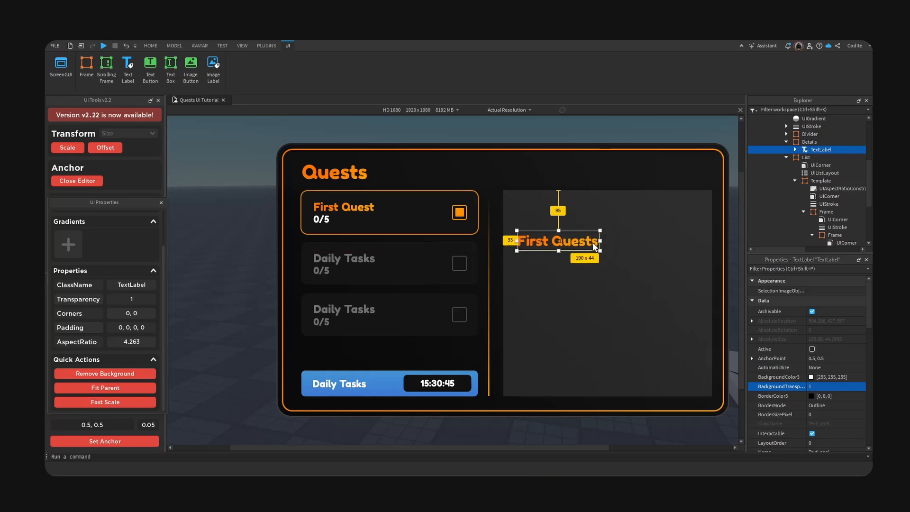
double_click(593, 242)
key(BackSpace)
key(Return)
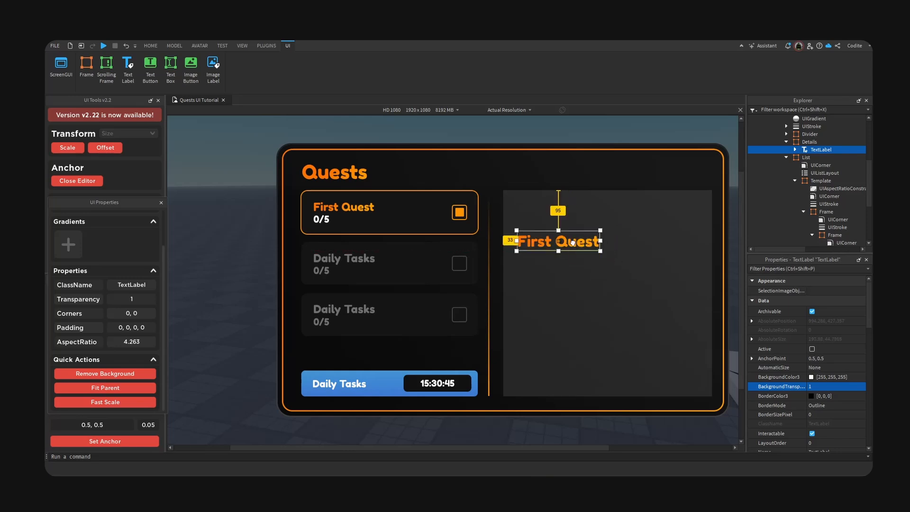
drag(573, 242, 560, 203)
- Insert a new Frame inside the Details frame
click(611, 250)
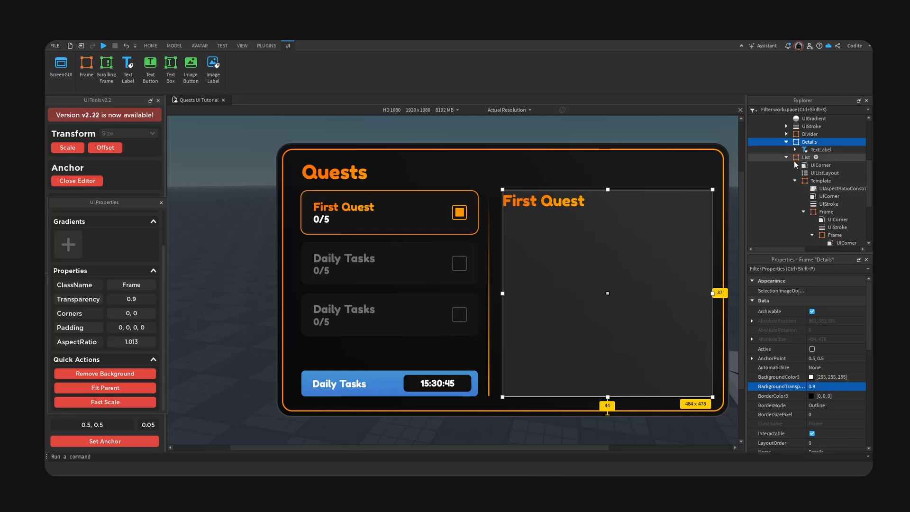
scroll(819, 166, up, 3)
click(821, 165)
text(f)
key(Return)
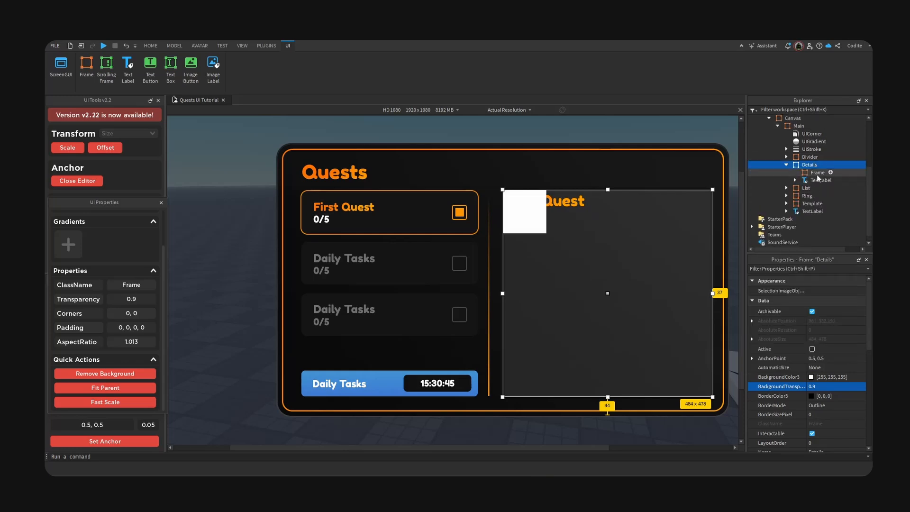
- Fit the new frame to Details and shrink it to a full-width horizontal line, about 484 x 6, just below the title
click(151, 443)
drag(608, 318, 712, 272)
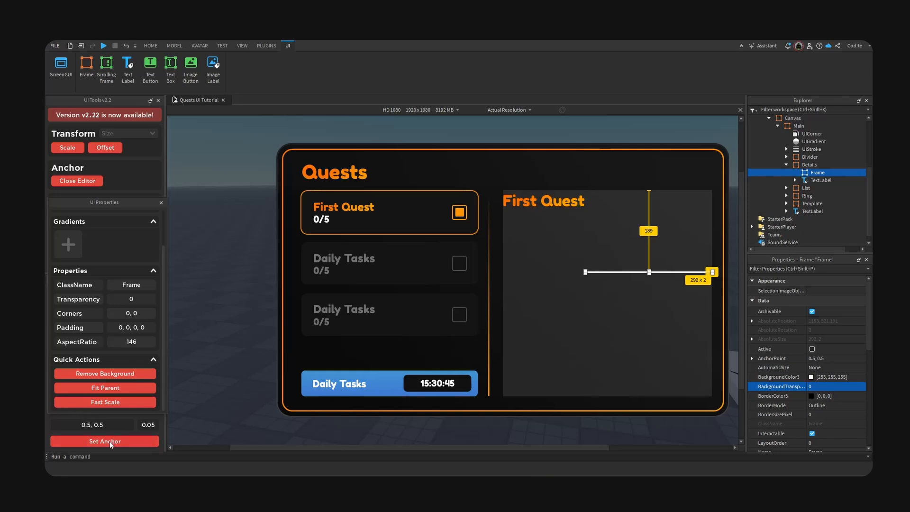
click(120, 391)
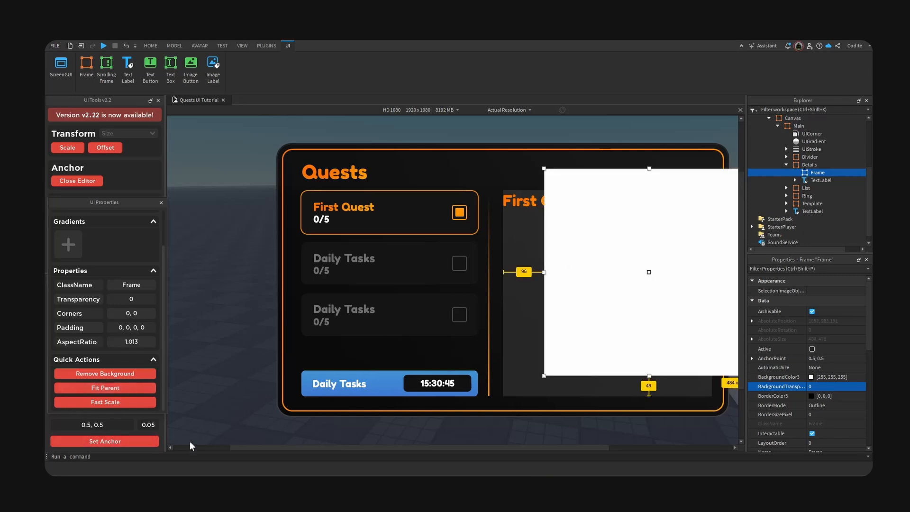
click(138, 441)
drag(608, 189, 611, 214)
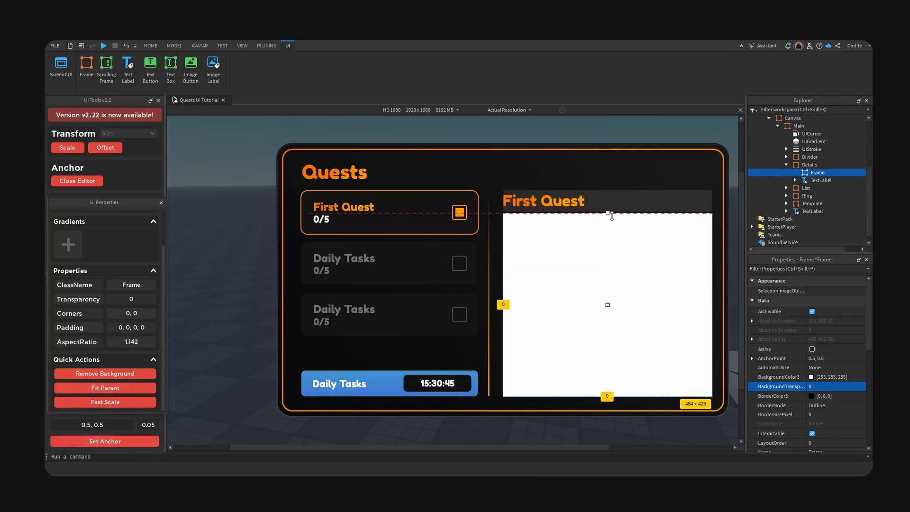
drag(607, 396, 623, 219)
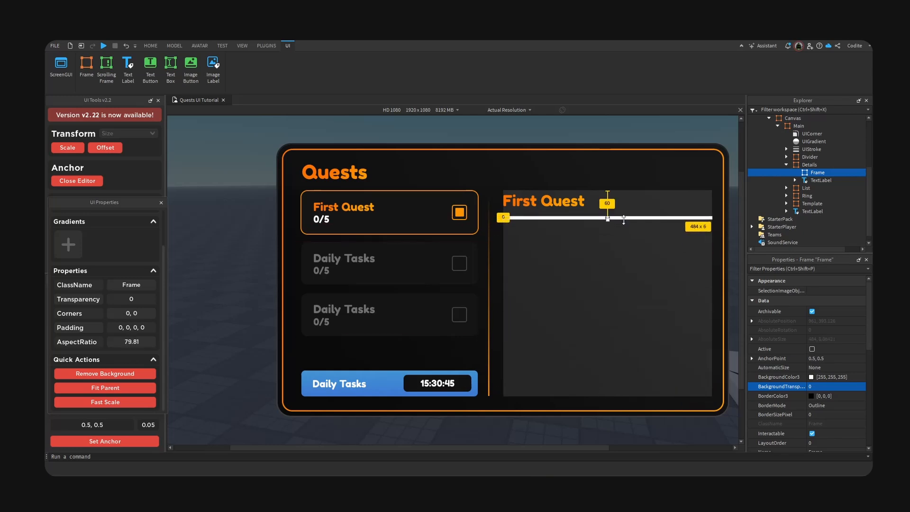
- Set the line frame's vertical size to scale 0 and offset 2
scroll(843, 390, down, 5)
click(752, 346)
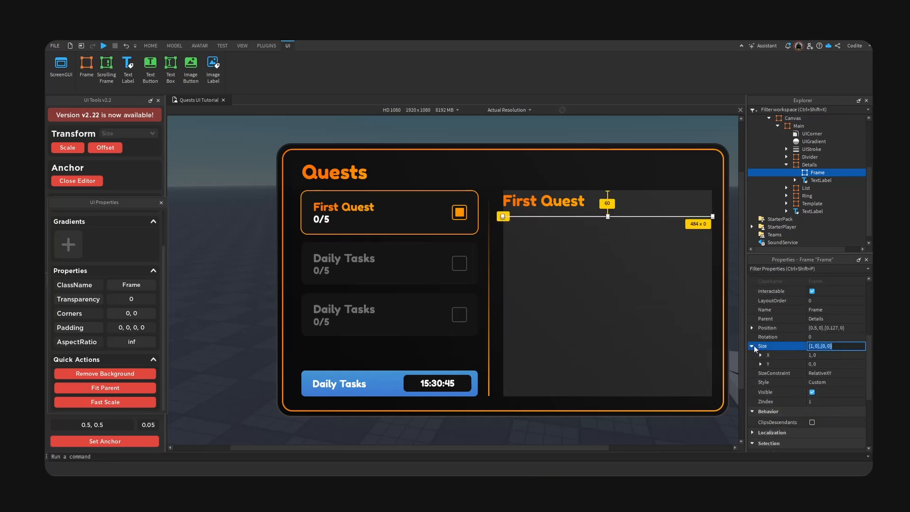
click(760, 363)
click(838, 382)
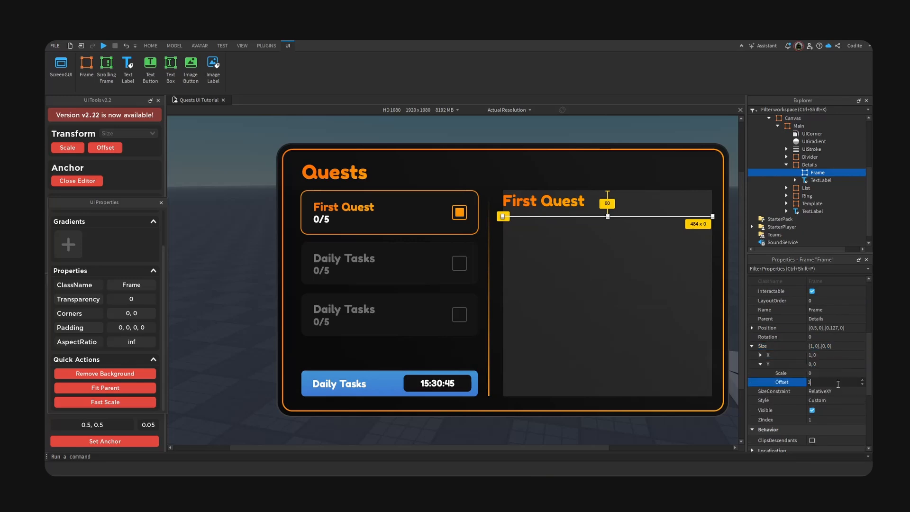
text(3)
key(Return)
click(837, 383)
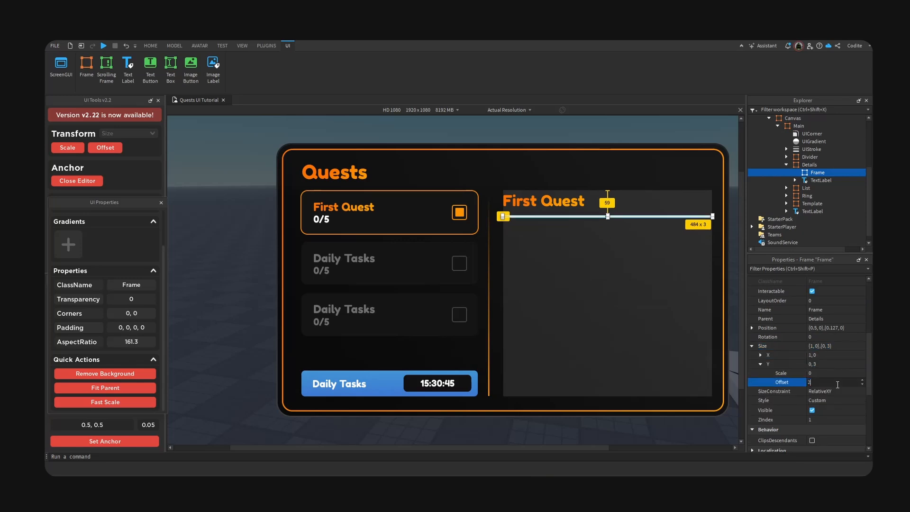
text(2)
key(Return)
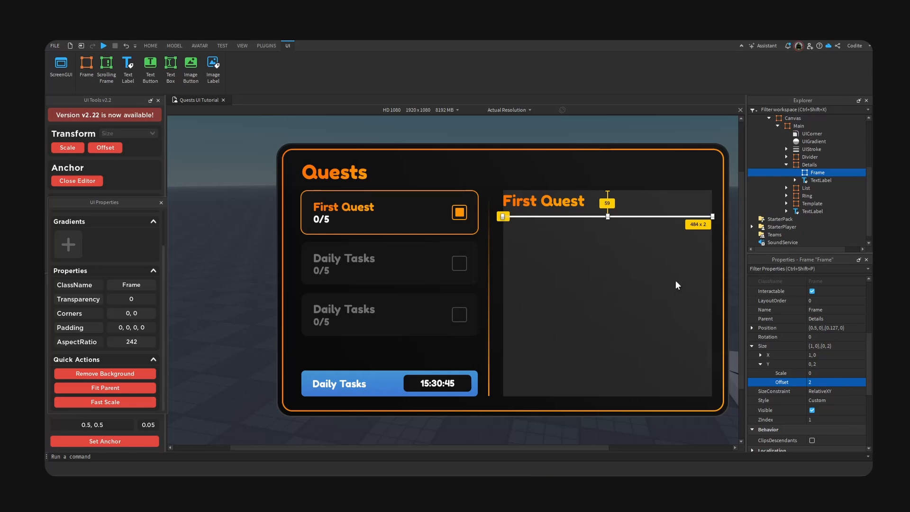
- Remove the Details frame's background and add a UIGradient to the line frame
click(678, 285)
click(141, 375)
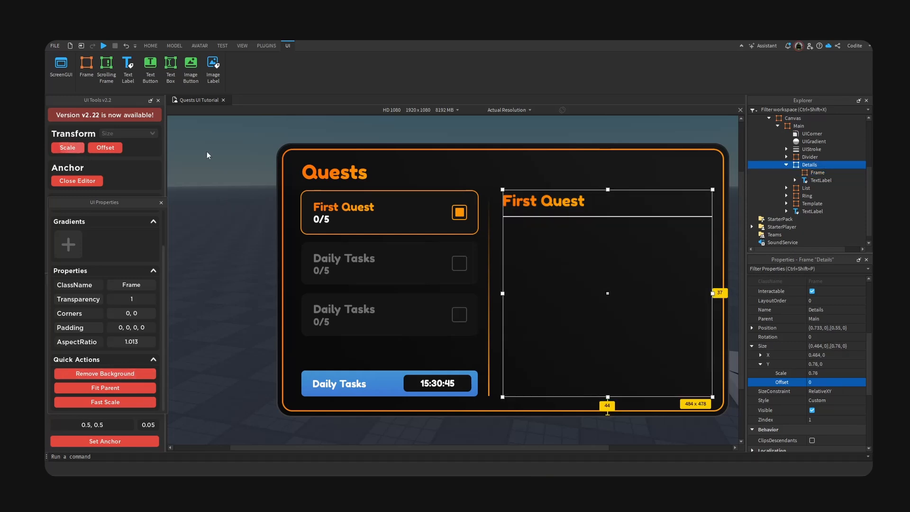
click(588, 217)
click(829, 172)
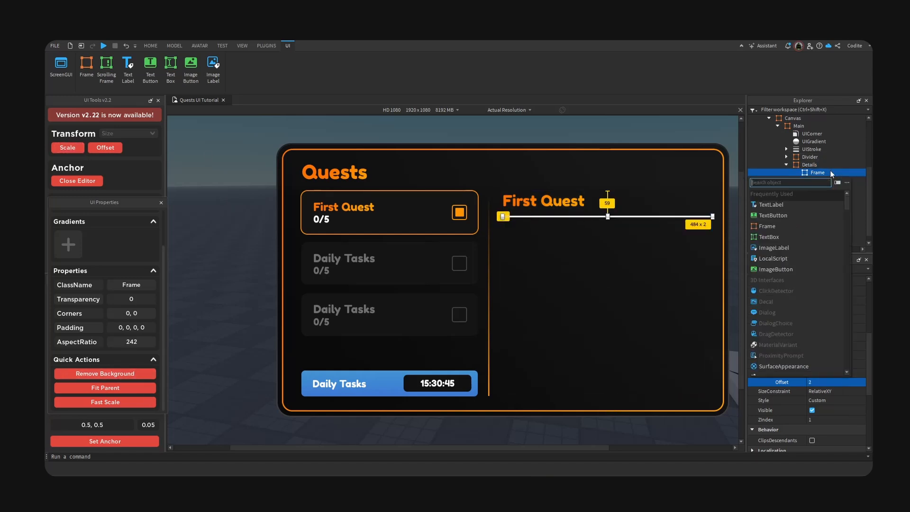
text(gradi)
click(802, 196)
- Set the starting colour of the line's gradient to a medium grey
click(823, 181)
click(853, 290)
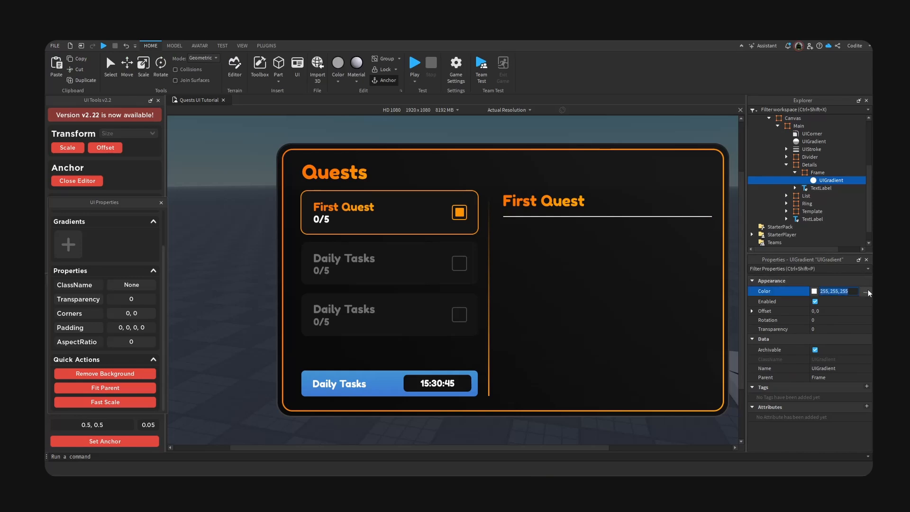
click(866, 292)
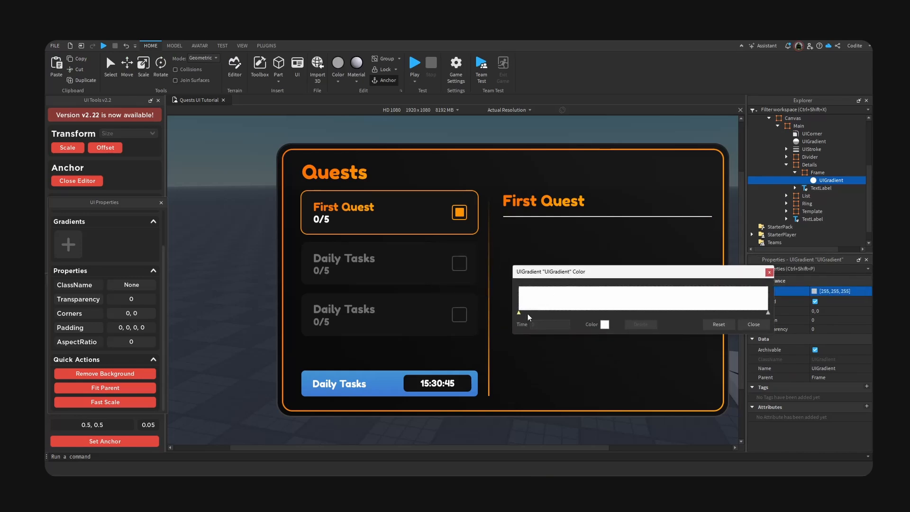
click(605, 324)
drag(559, 192, 564, 239)
click(564, 171)
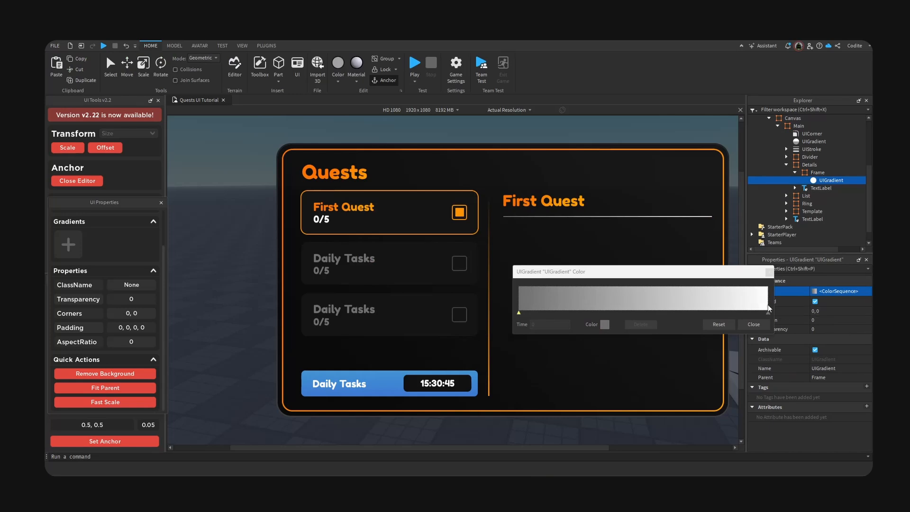
- Set the end colour of the line's gradient to the panel's dark background colour, sampled from the screen
click(768, 312)
click(604, 324)
drag(559, 195, 567, 268)
click(411, 262)
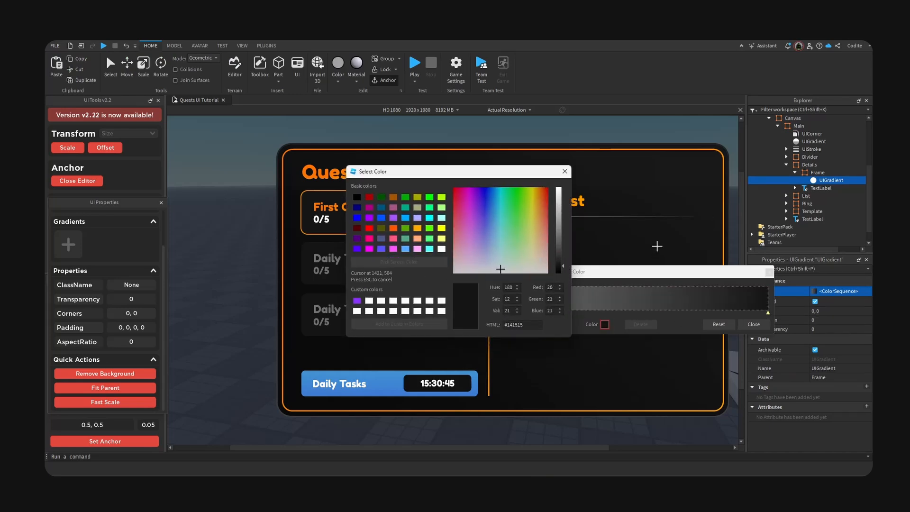
click(657, 244)
click(752, 325)
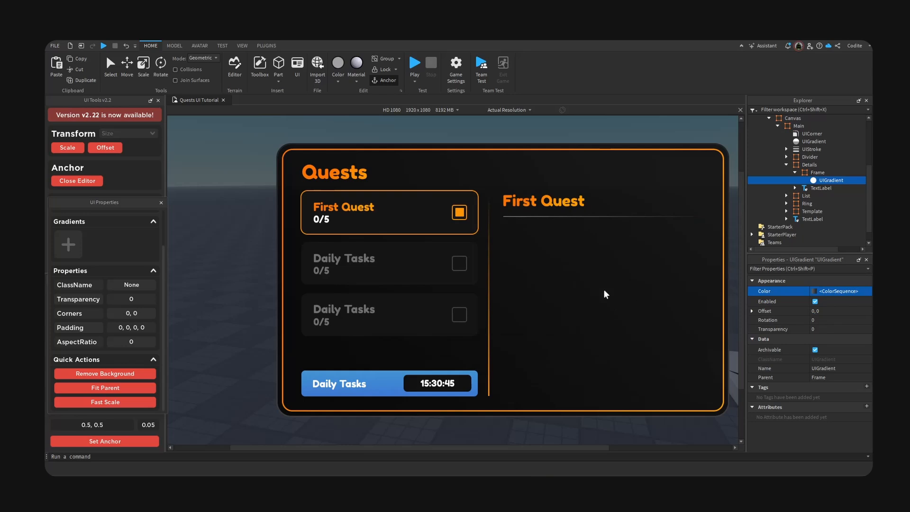
- Move the gradient line up closer to the title, about 53 below the top of the Details frame
click(528, 217)
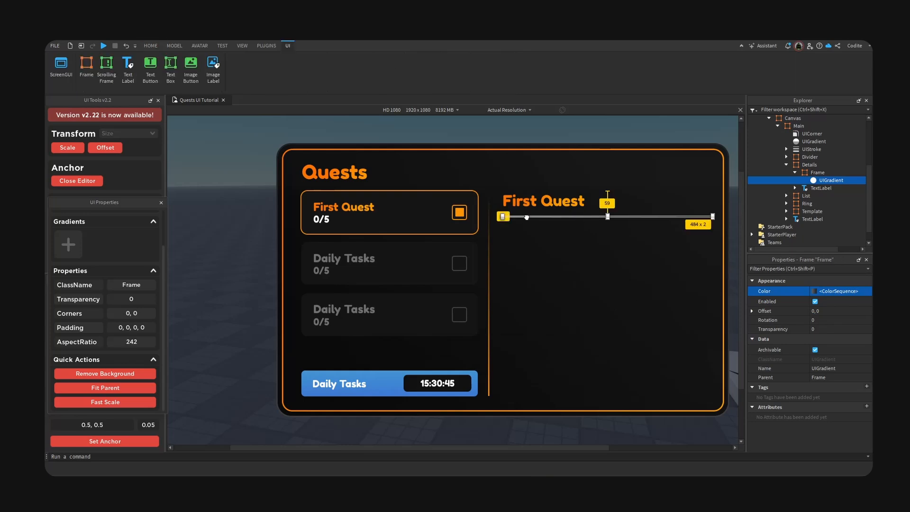
click(550, 257)
click(570, 209)
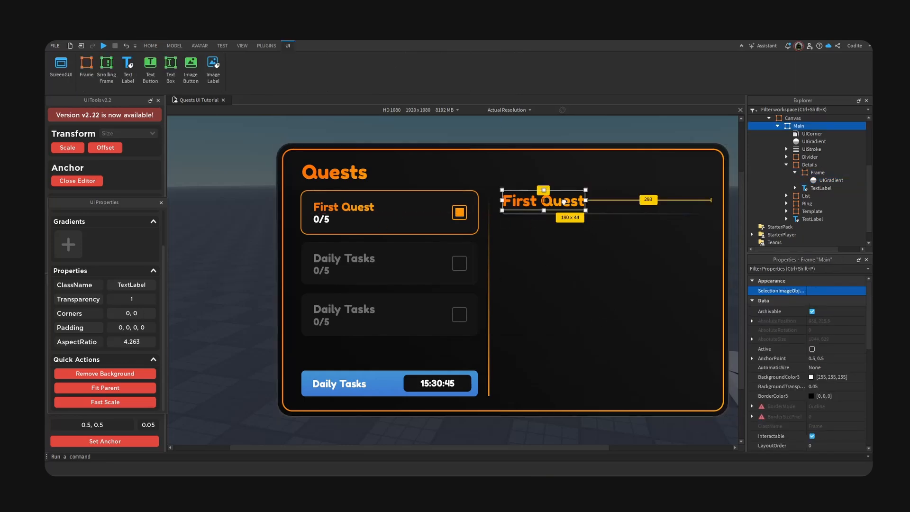
click(794, 173)
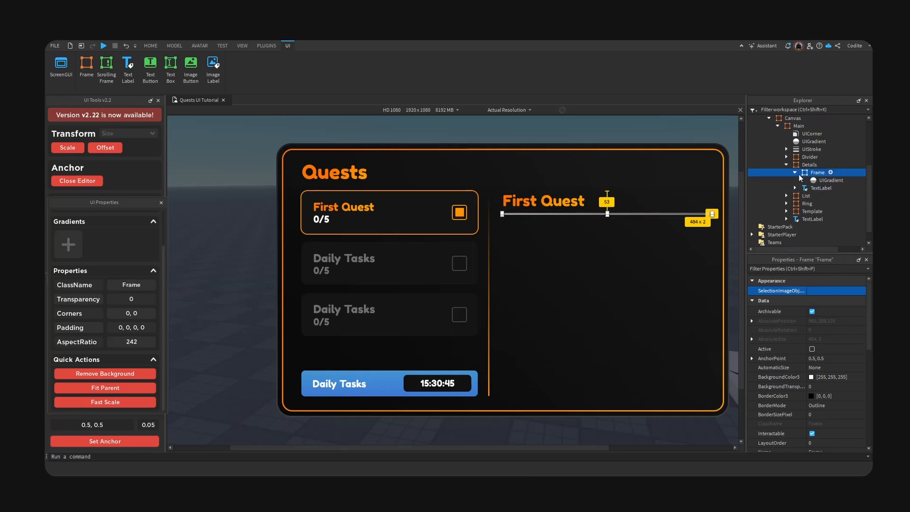
- Duplicate the First Quest title label below the line and delete the copy's gradient
key(ctrl+d)
drag(567, 208, 566, 233)
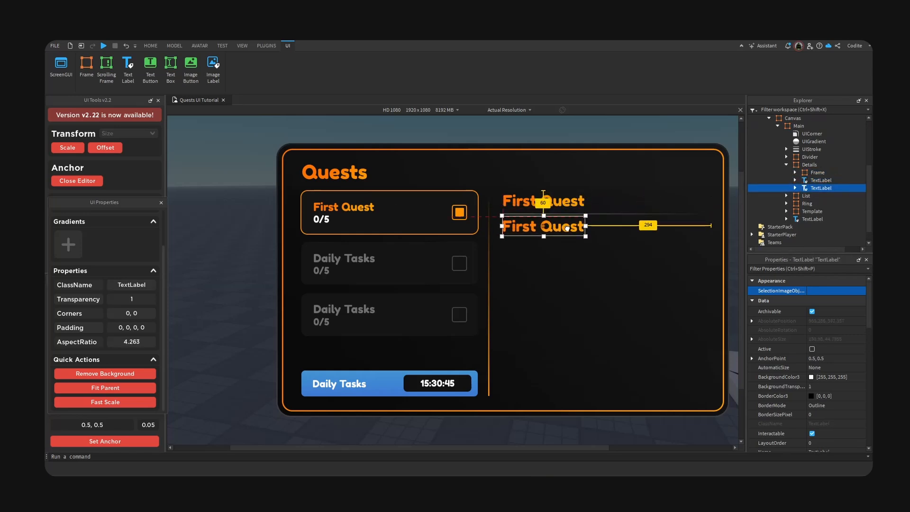
click(795, 188)
click(825, 195)
key(Delete)
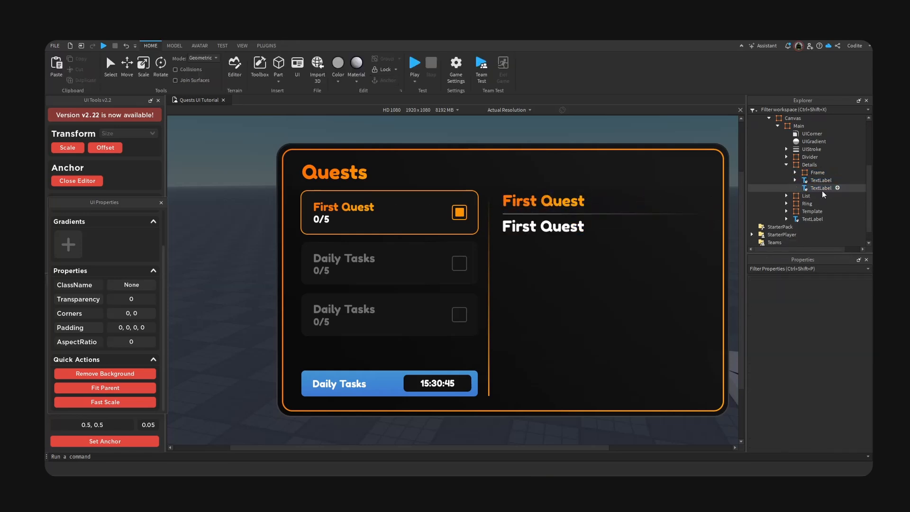
- Set the copied label's text colour to 245, 245, 245
click(821, 189)
scroll(793, 355, down, 5)
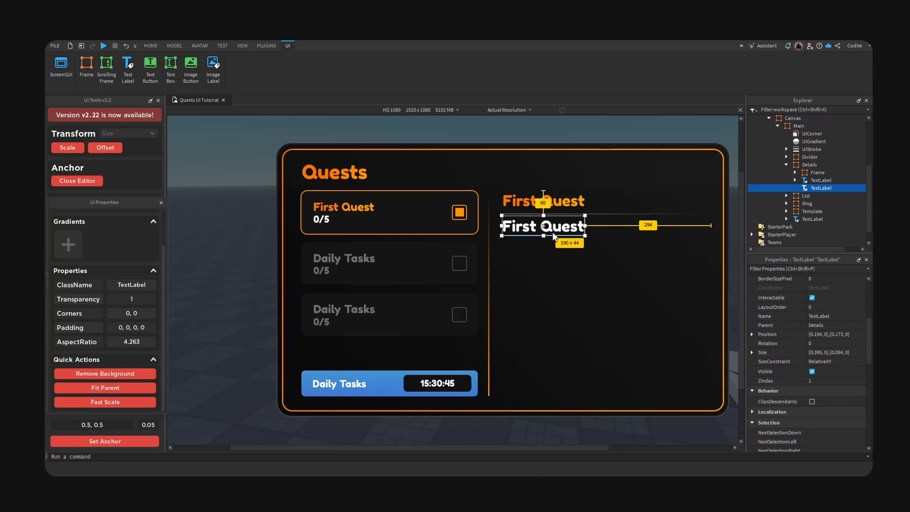
scroll(834, 389, down, 8)
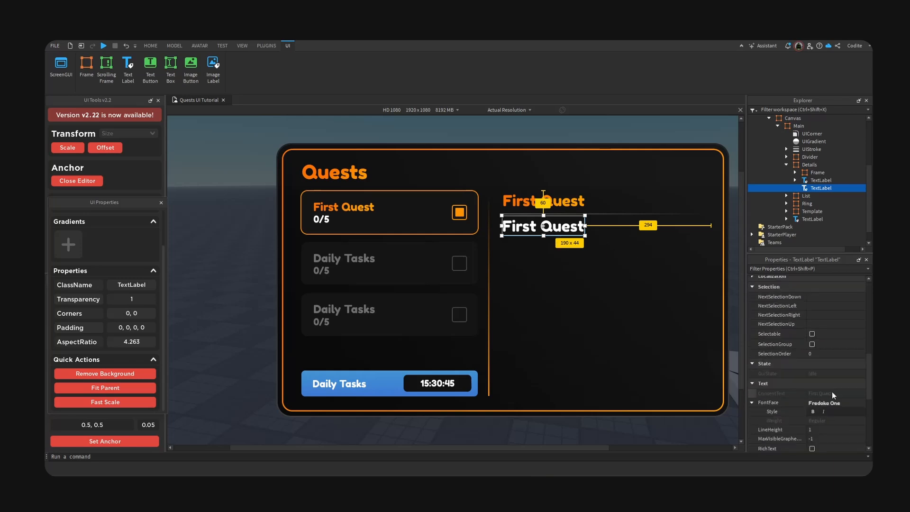
click(810, 367)
drag(545, 164, 759, 264)
click(759, 261)
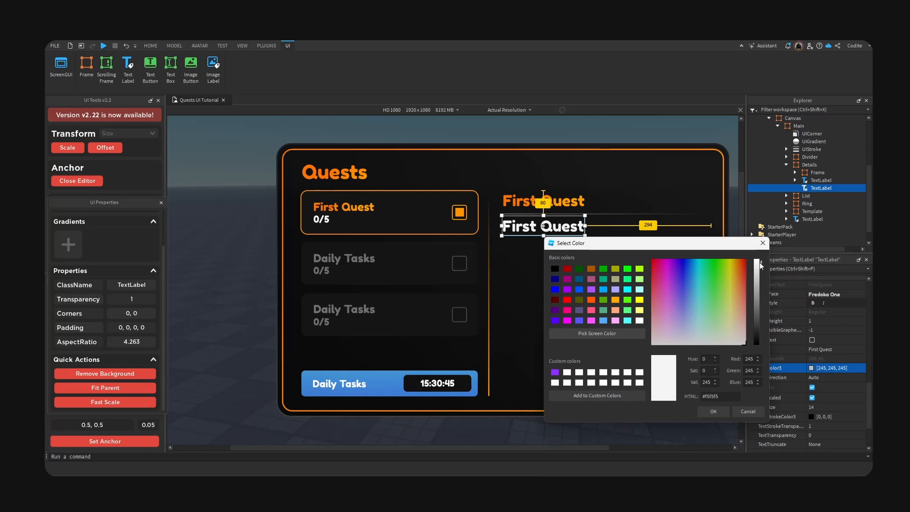
click(718, 411)
- Enlarge the copied label to about 484 x 138 and move it slightly down, leaving a gap below the line
drag(585, 236, 711, 276)
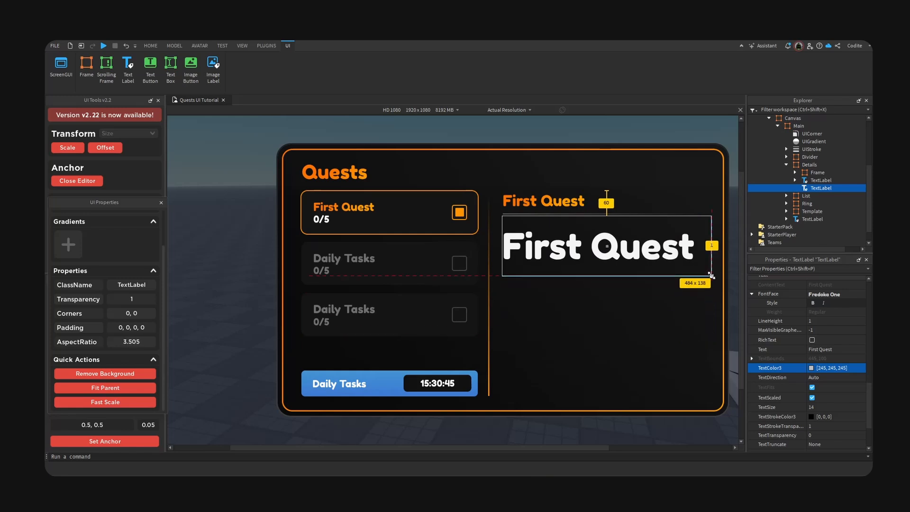
drag(673, 251, 673, 256)
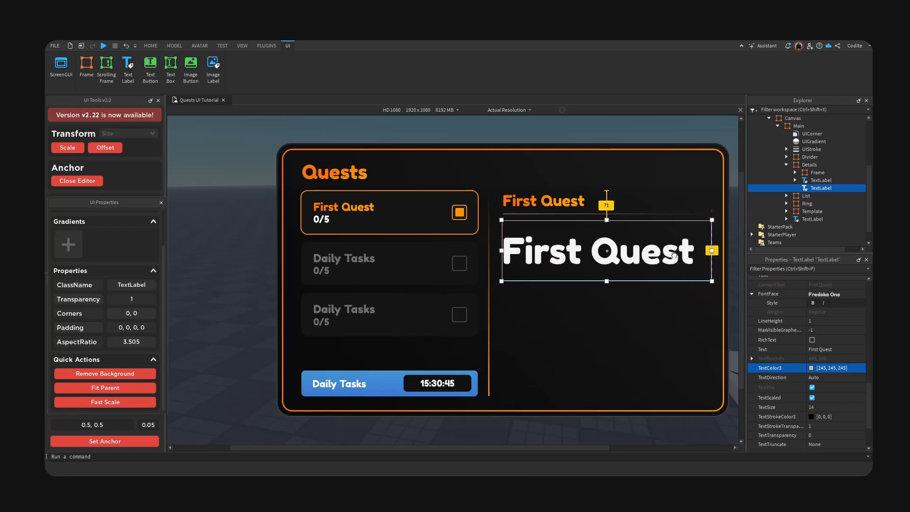
- Change the description label's text to "Hello, this is your first series of quests, complete these tasks to receive a reward"
double_click(673, 256)
key(ctrl+a)
text(Hel)
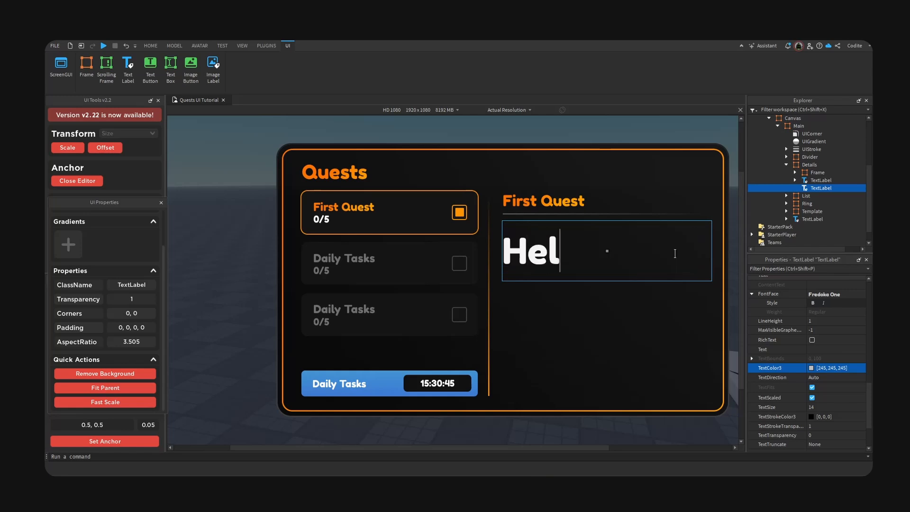
text(lo, this is your firs)
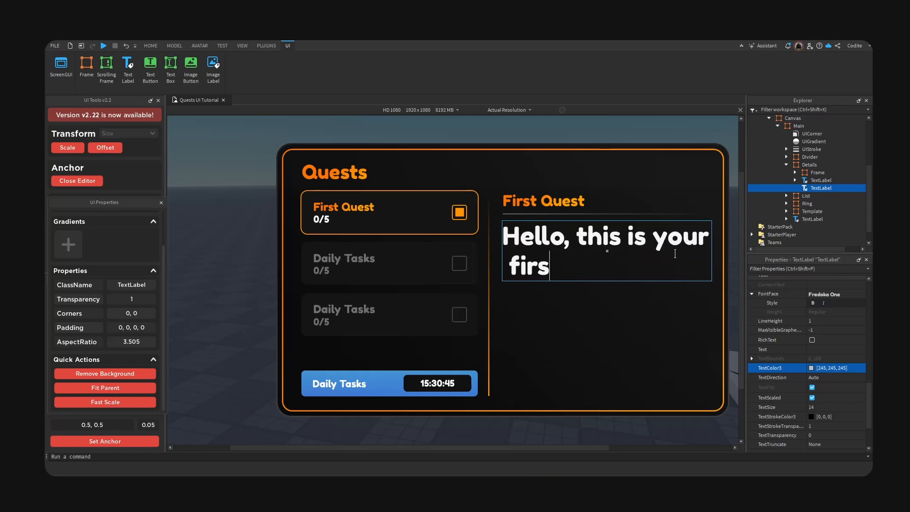
text(t series of quest)
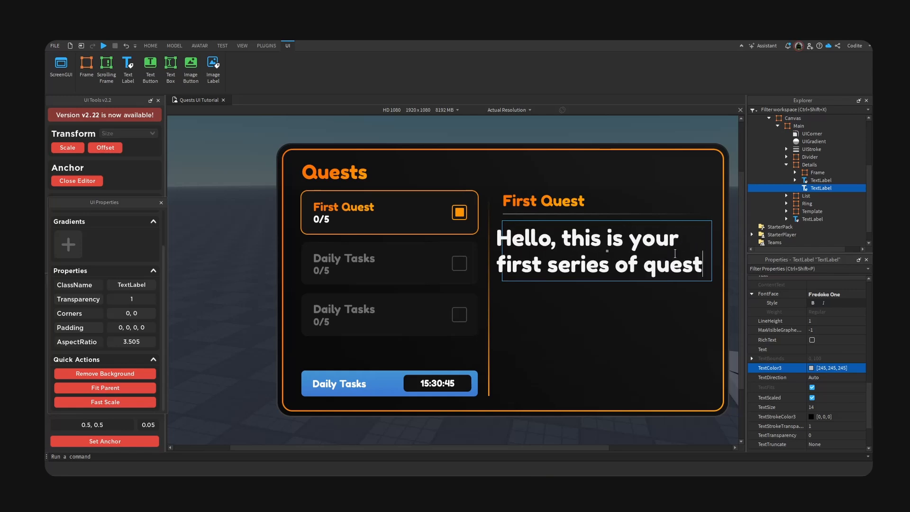
text(s, complete thes)
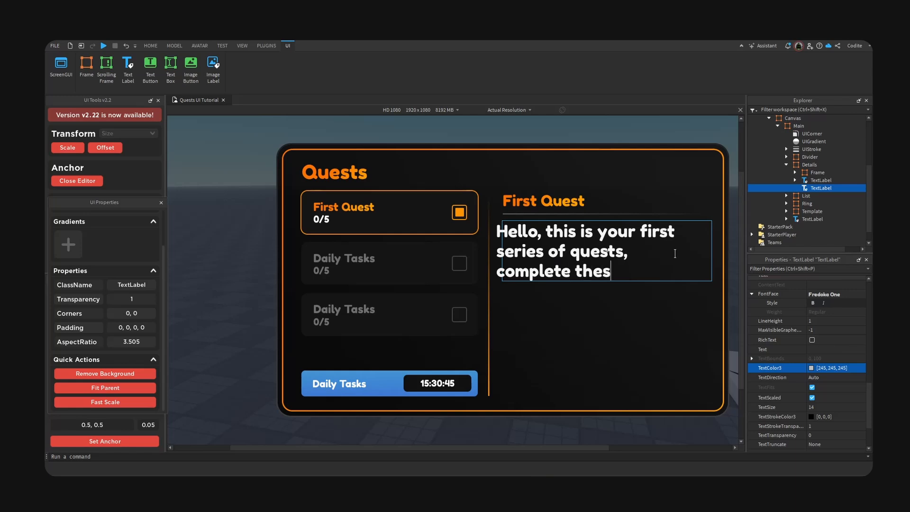
text(e tasks to re)
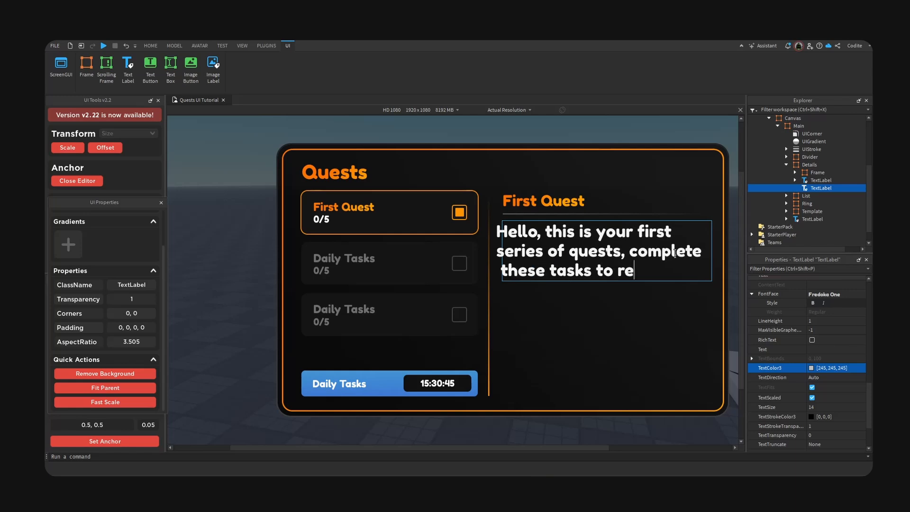
text(ceive a reward)
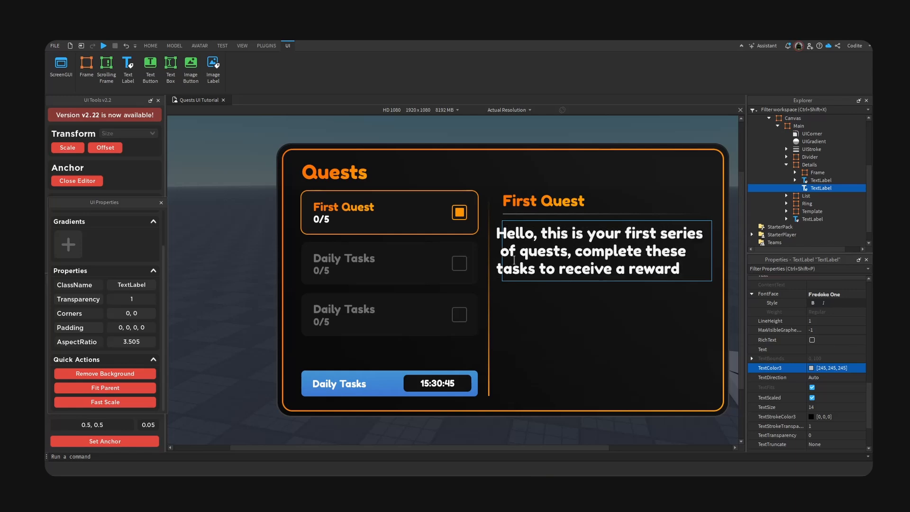
click(504, 269)
click(601, 268)
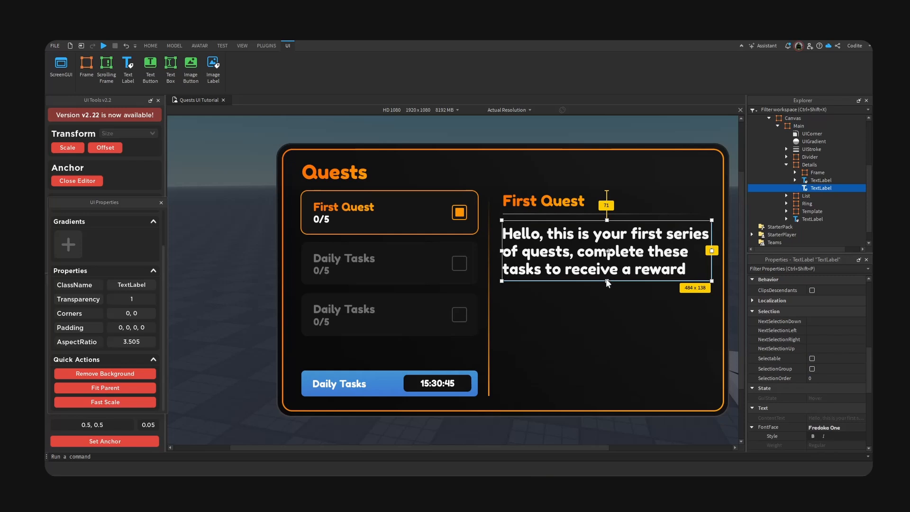
- Reduce the description label's height so it measures about 484 x 85 below the gradient line
drag(607, 281, 620, 246)
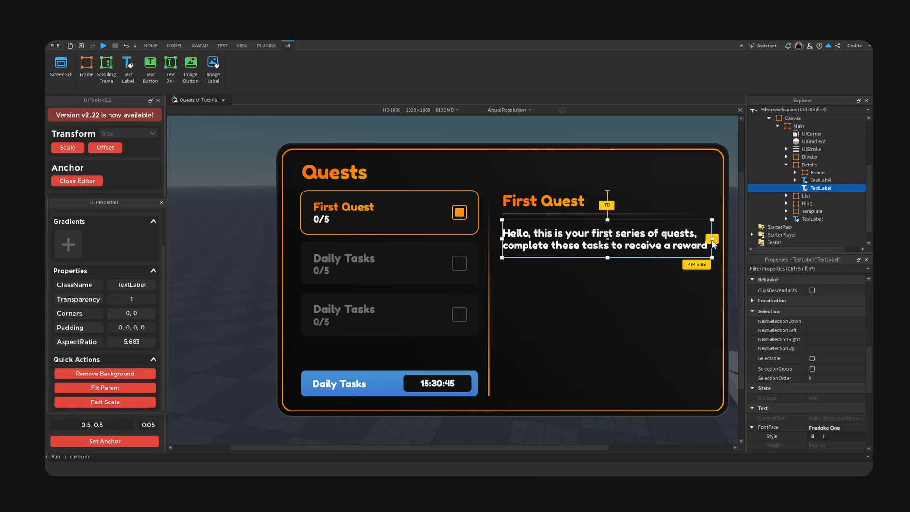
drag(713, 243, 711, 243)
click(544, 282)
click(668, 249)
- Duplicate the gradient line under the title and place the copy just below the description text
click(585, 211)
click(583, 213)
key(ctrl+d)
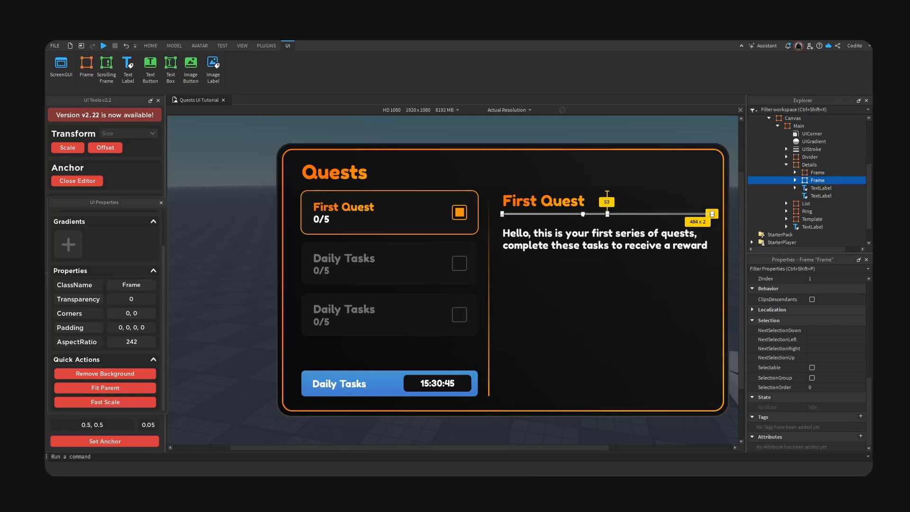
drag(583, 214, 583, 271)
click(593, 297)
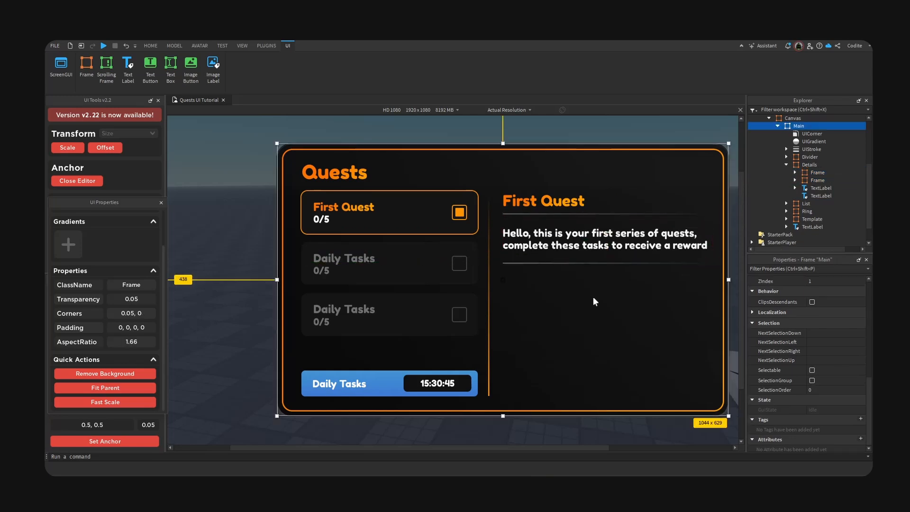
- Duplicate the First Quest title label in Details, move the copy below the second line and change its text to "Missions"
click(558, 209)
key(ctrl+d)
drag(558, 208, 565, 280)
double_click(565, 280)
text(T)
key(BackSpace)
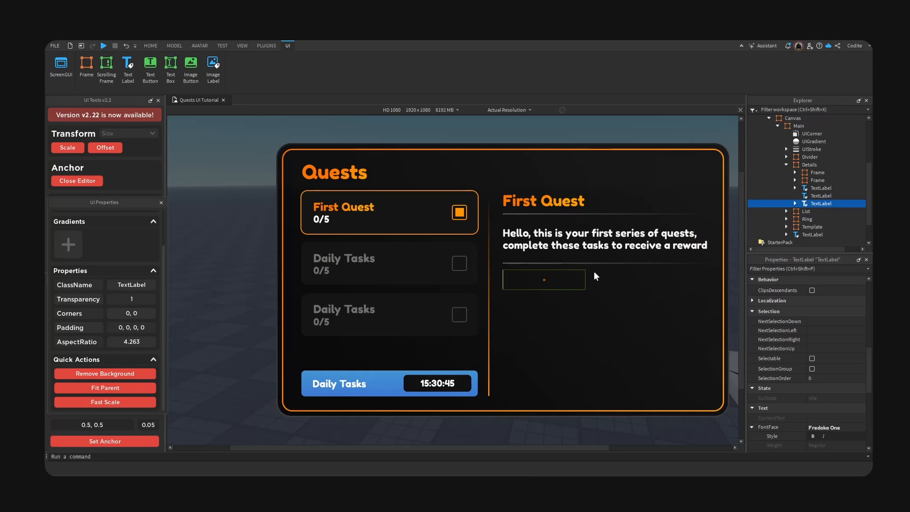
text(Missions)
key(Return)
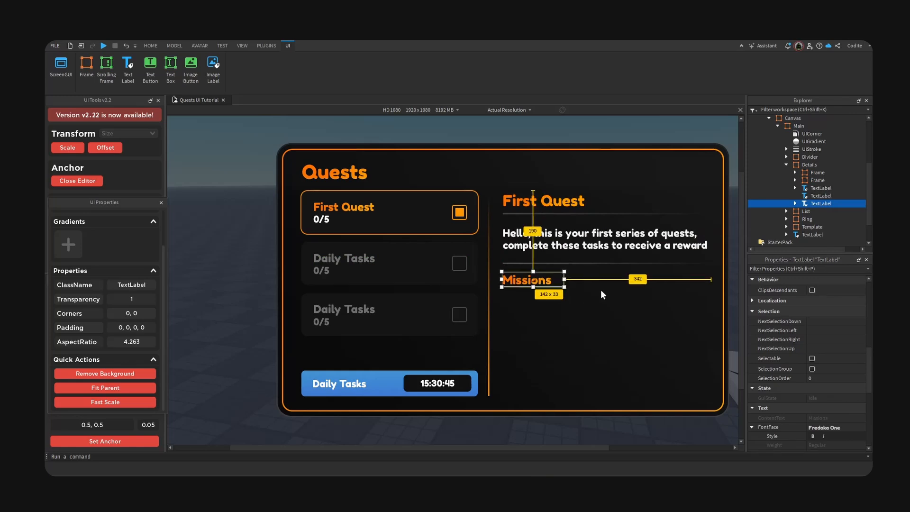
- Copy the 0/5 counter label from the First Quest list entry into the Details frame and align its text right
click(320, 221)
click(588, 276)
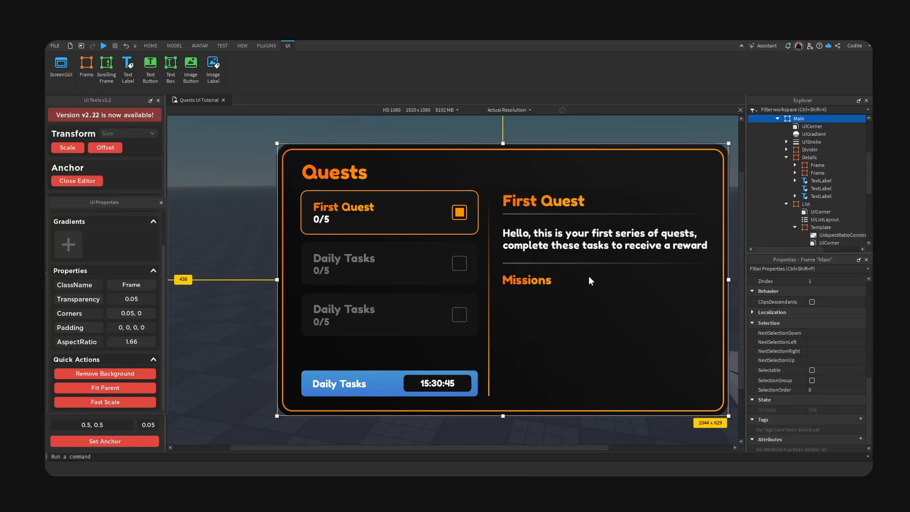
click(801, 173)
key(ctrl+v)
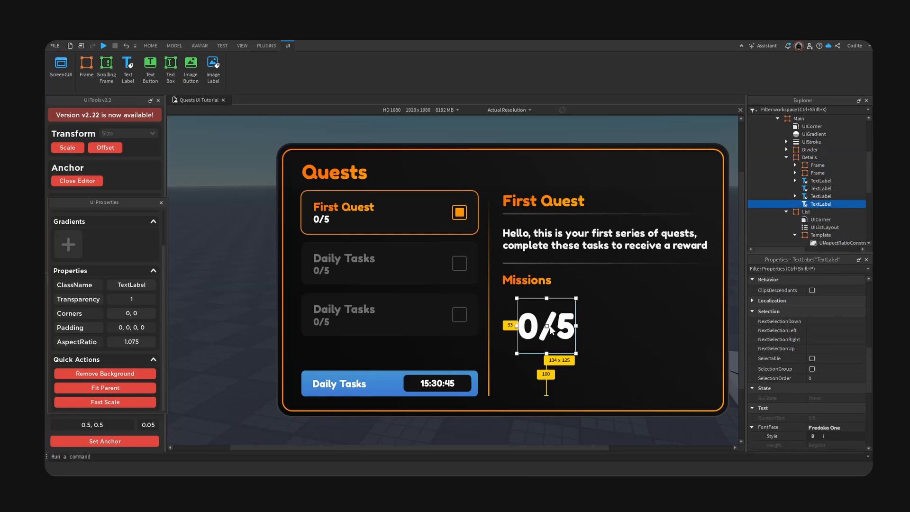
scroll(839, 399, down, 3)
click(837, 398)
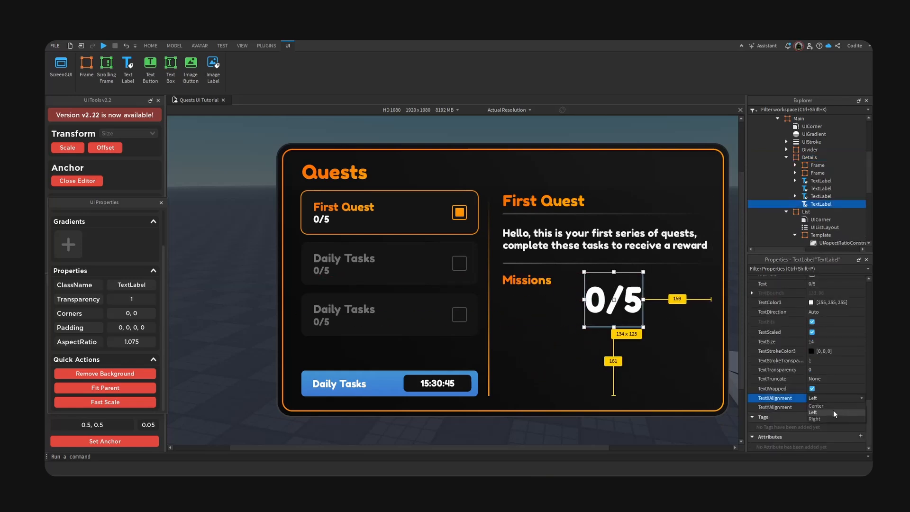
click(836, 418)
- Change the copied counter's text to "0/1" and shrink it into the right end of the Missions row
double_click(629, 307)
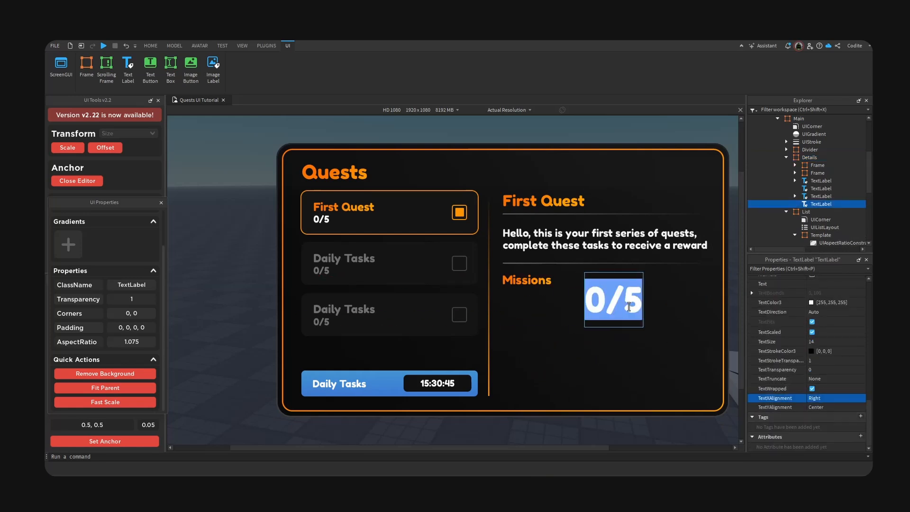
text(0/1)
key(Return)
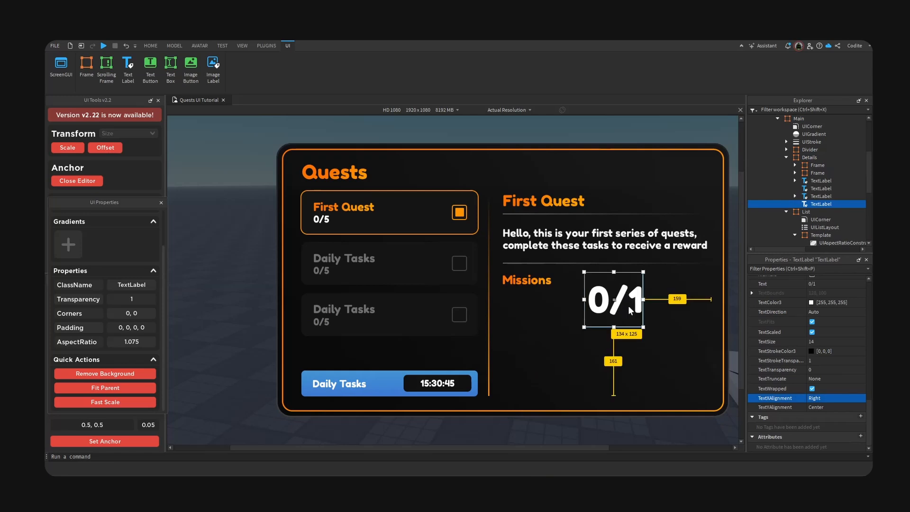
drag(613, 328, 705, 281)
click(691, 296)
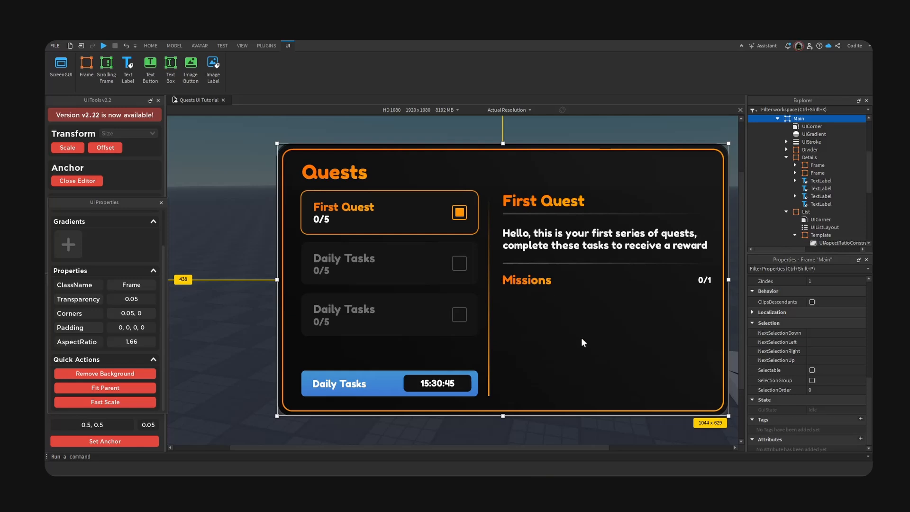
- Add a frame named Mission to the Details frame and fit it under the Missions heading at about 484 x 53
click(809, 158)
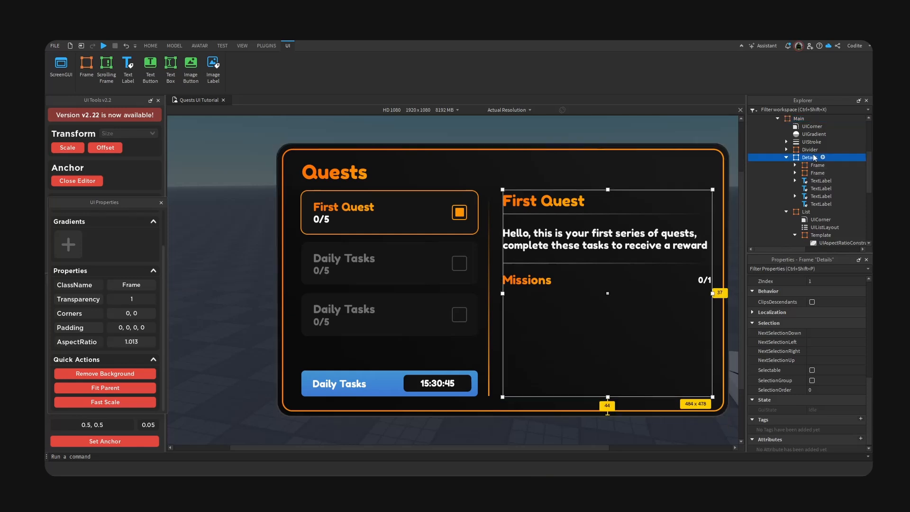
click(824, 158)
text(fra)
click(804, 182)
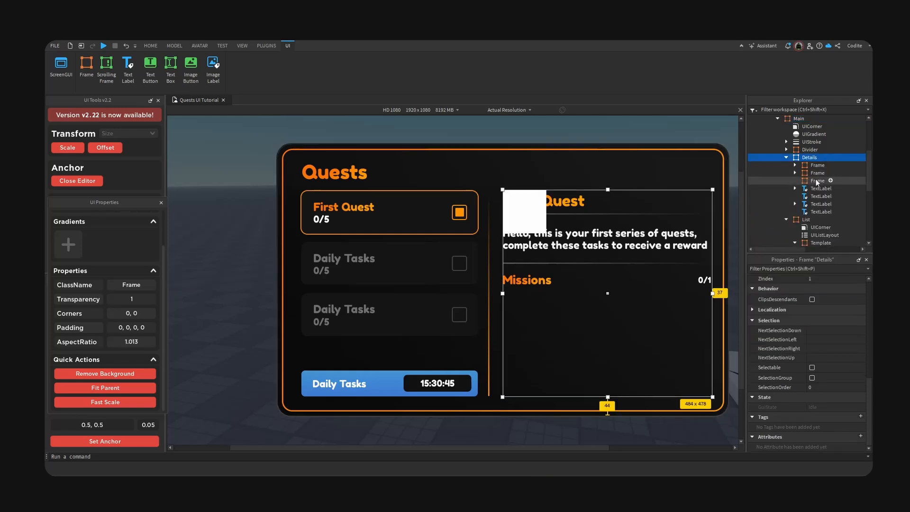
click(818, 180)
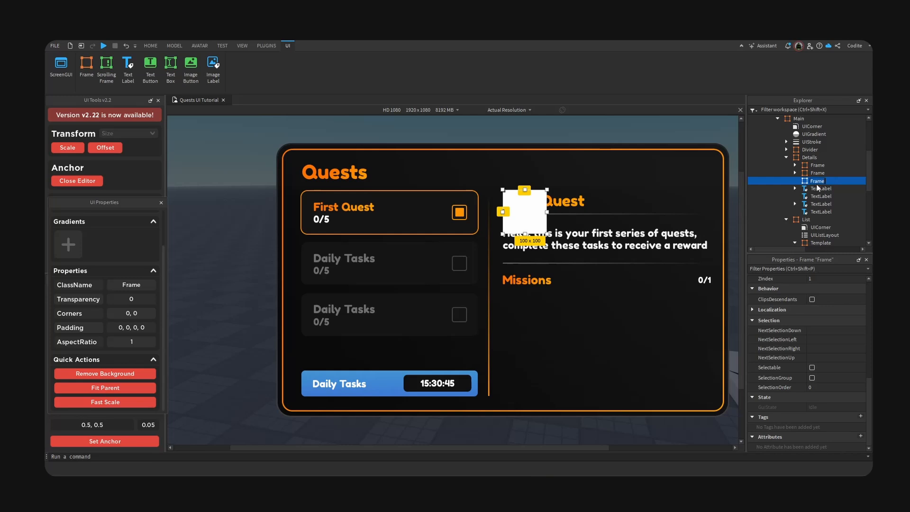
text(Mission)
key(Return)
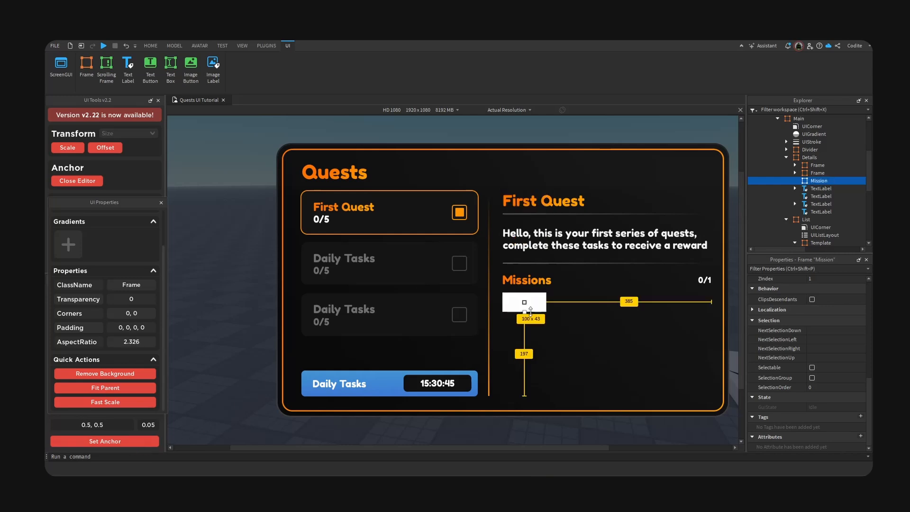
drag(526, 311, 711, 304)
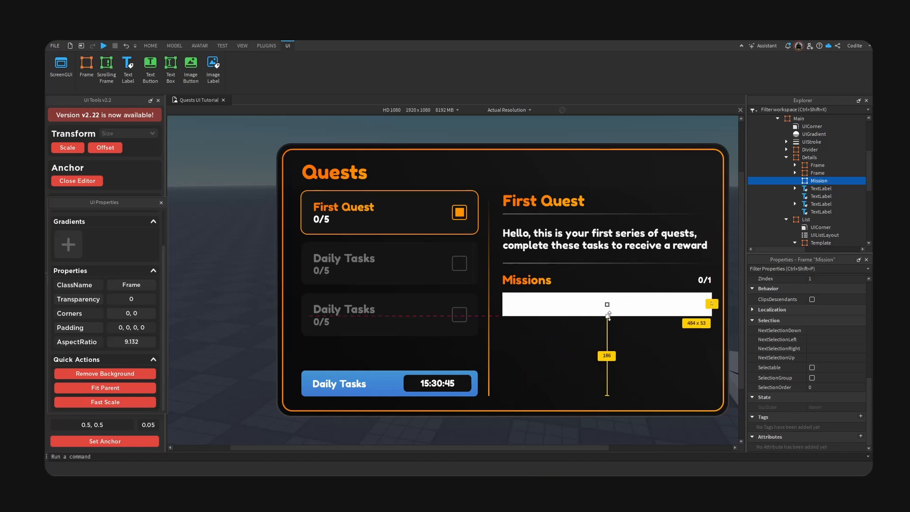
- Add a UICorner to the Mission frame with a corner radius scale of 0.1 and offset of 0
click(837, 181)
text(corn)
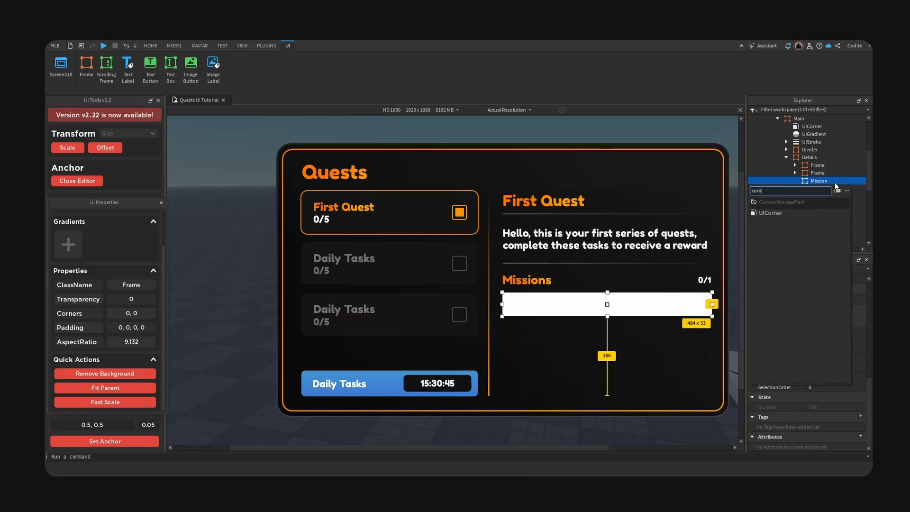
key(Down)
key(Return)
click(833, 189)
click(751, 291)
click(840, 301)
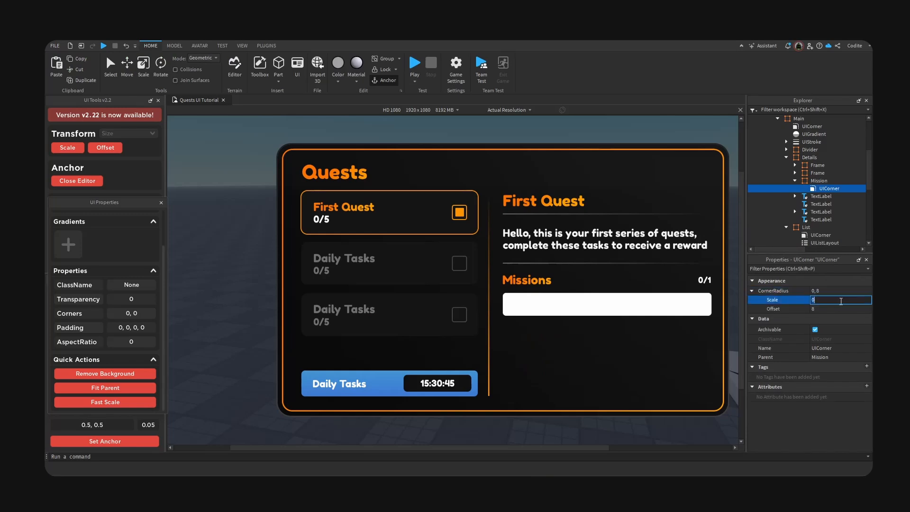
text(0.1)
key(Return)
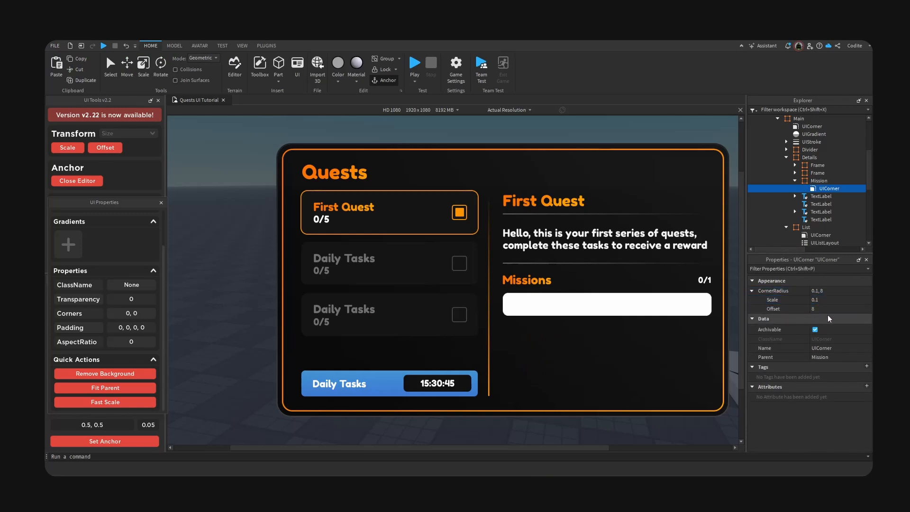
click(842, 309)
text(0)
key(Return)
- Set the Mission frame's background to a dark grey sampled from the screen and adjusted to about 33, 35, 35
click(660, 305)
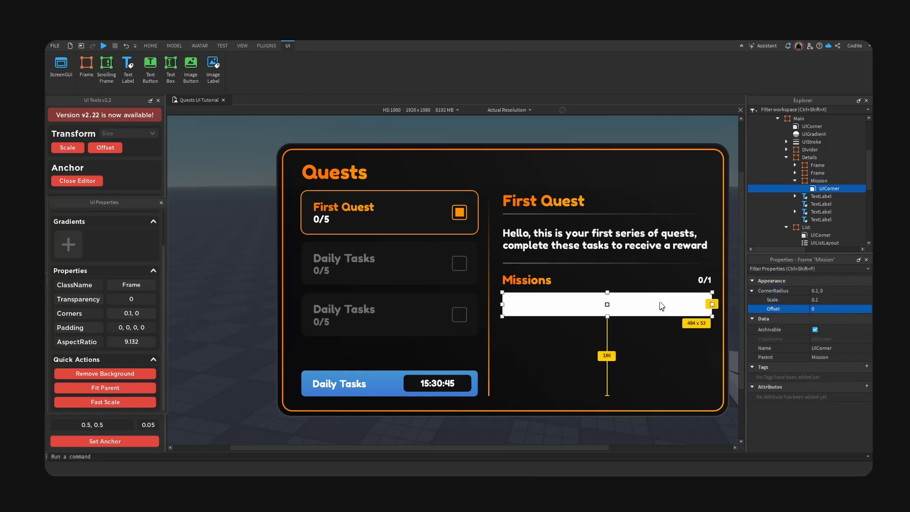
click(810, 377)
drag(484, 166, 433, 185)
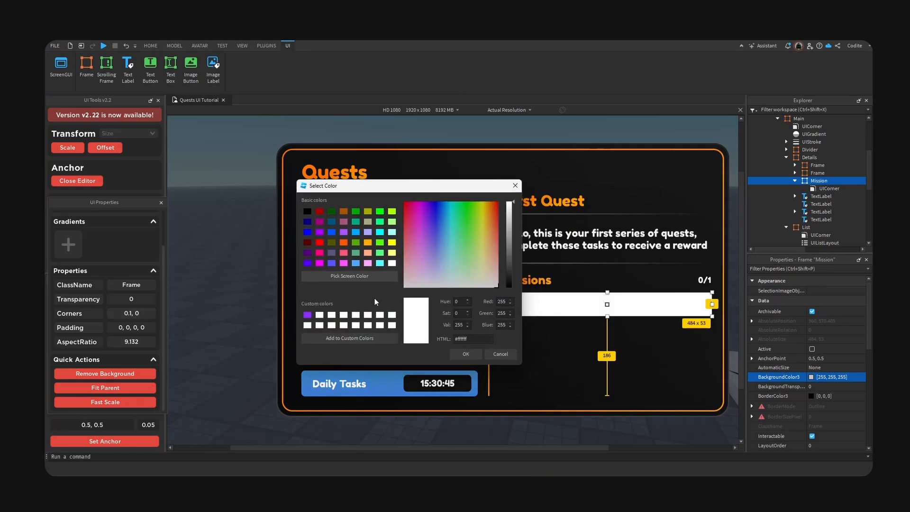
click(363, 276)
click(533, 326)
click(509, 276)
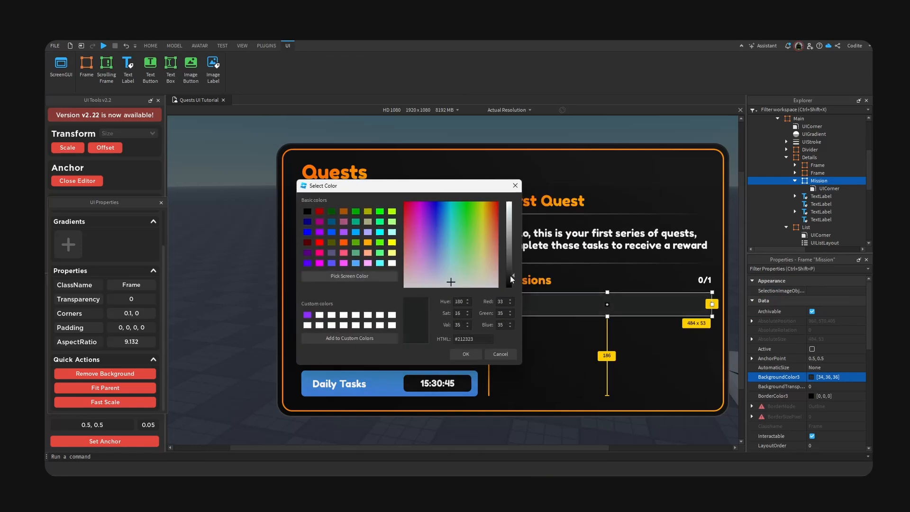
click(466, 354)
click(603, 413)
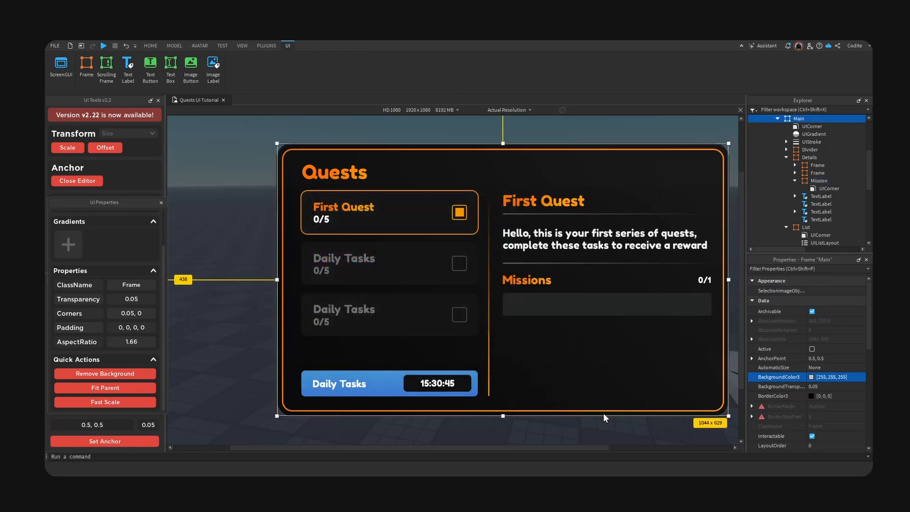
click(577, 306)
click(826, 188)
click(751, 291)
click(838, 298)
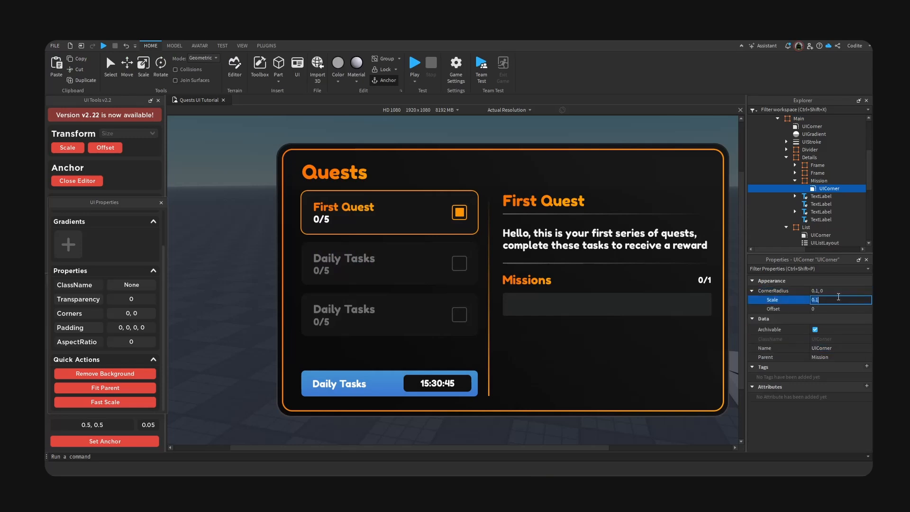
- Copy the description label into the Mission frame and resize it to fit the left part with a small margin
click(531, 282)
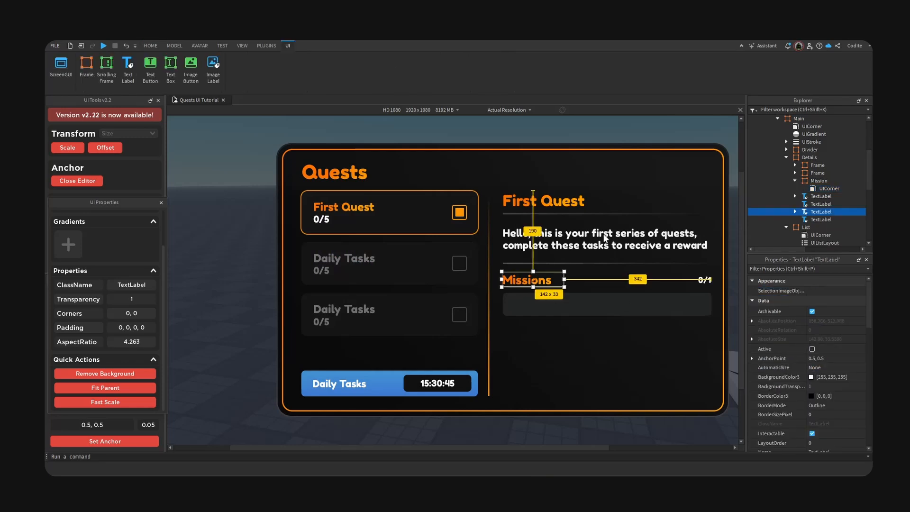
click(606, 242)
click(569, 308)
key(ctrl+shift+v)
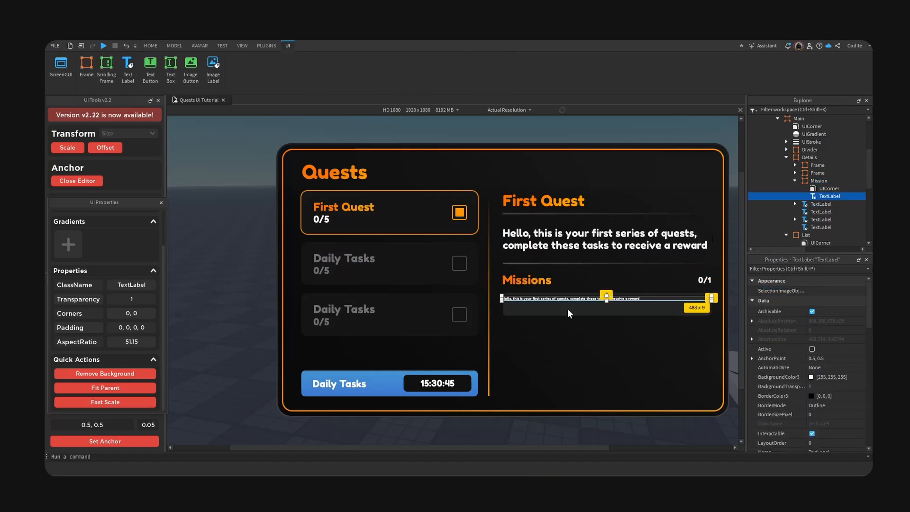
drag(709, 302, 615, 313)
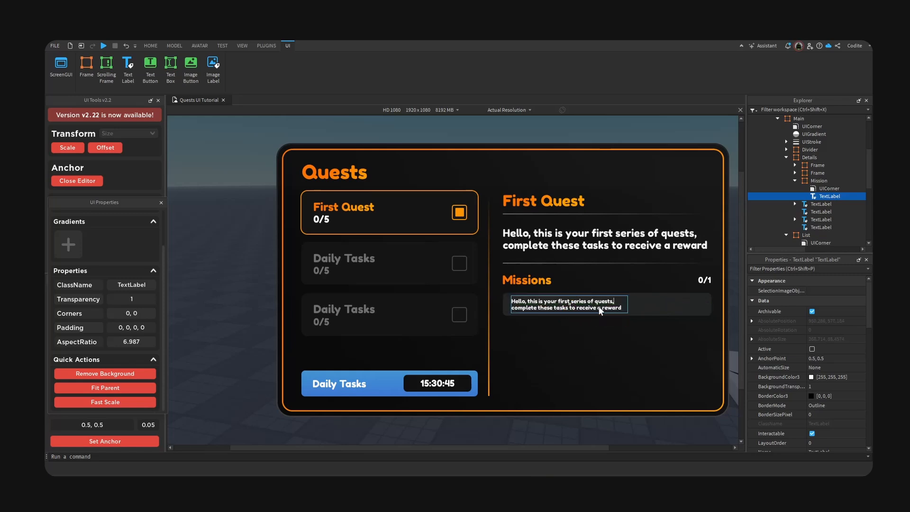
- Change the copied label's text in the Mission frame to "Defeat Orcs" and narrow the label to fit the text
double_click(600, 303)
text(Defeat)
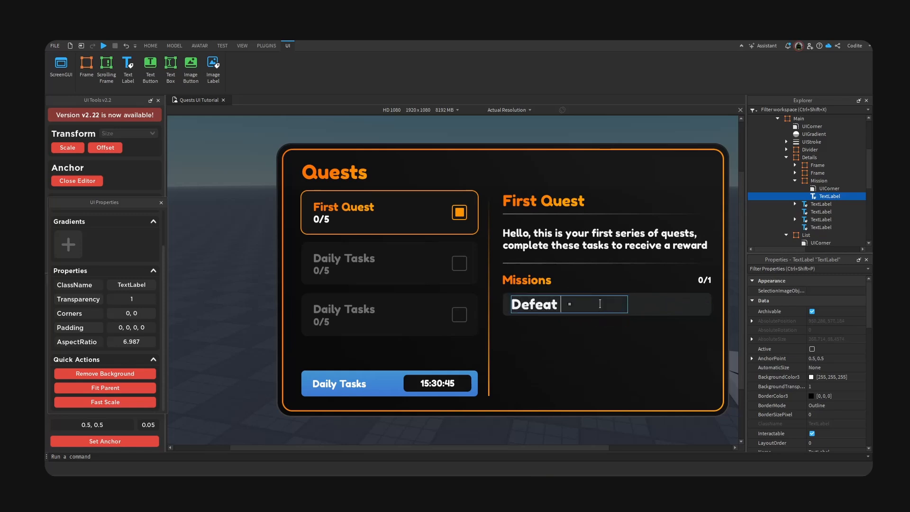
text( Orcs)
key(Return)
drag(628, 305, 585, 304)
- Copy the 0/1 counter label into the Mission frame, change its text to 0/5 and fit it near the row's right end
click(597, 304)
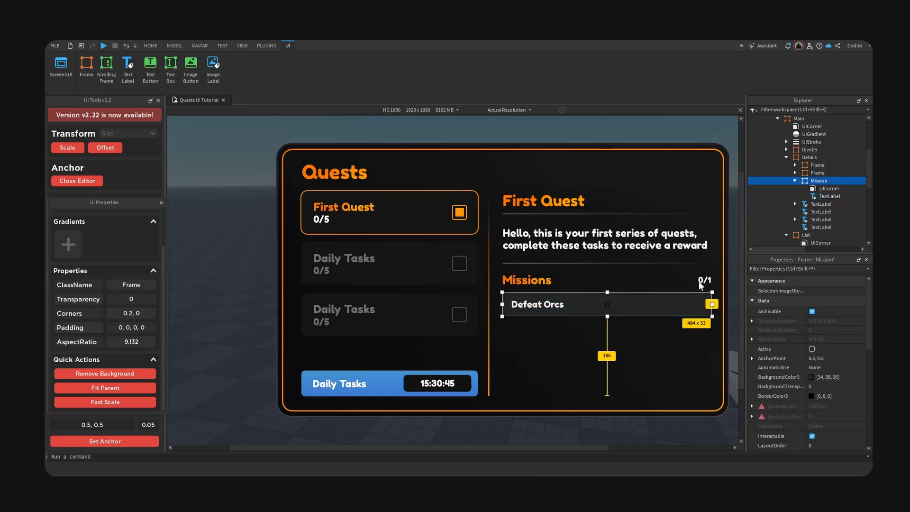
click(704, 283)
click(673, 303)
key(ctrl+shift+v)
drag(674, 316, 652, 313)
text(5)
key(Return)
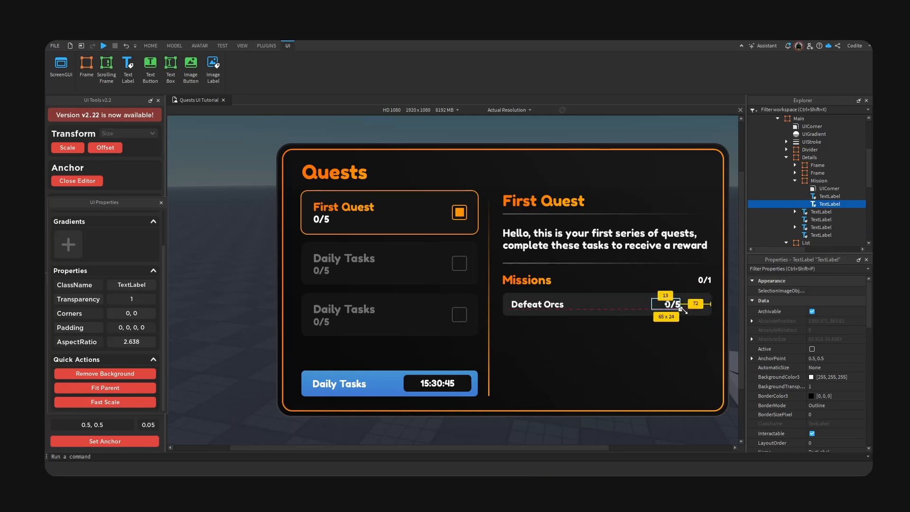
drag(687, 311, 677, 303)
- Copy the checkbox frame from the last quest entry into the Mission frame and roughly reshape it to about 31 x 34
click(471, 314)
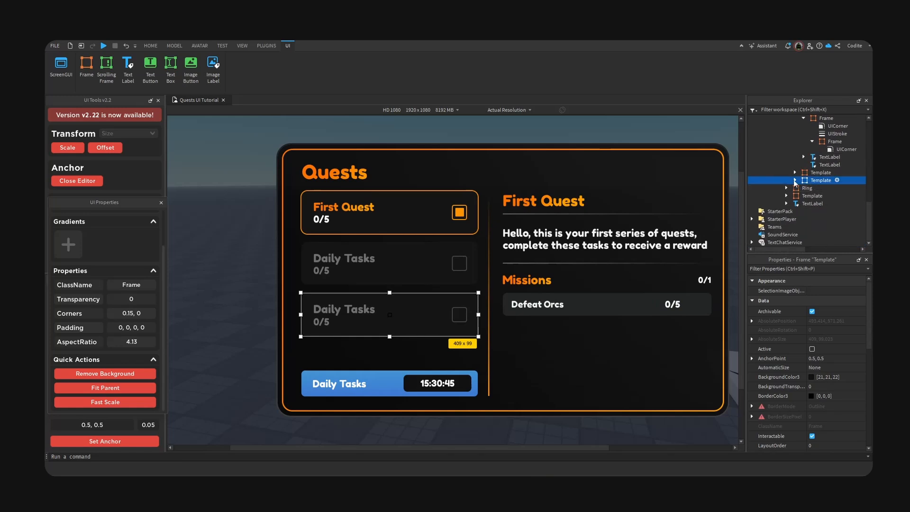
click(704, 308)
click(695, 306)
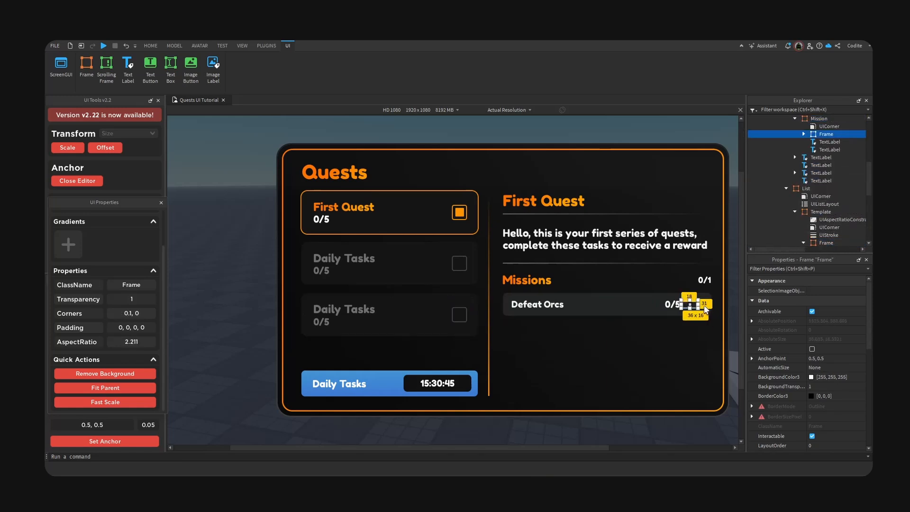
scroll(811, 379, down, 4)
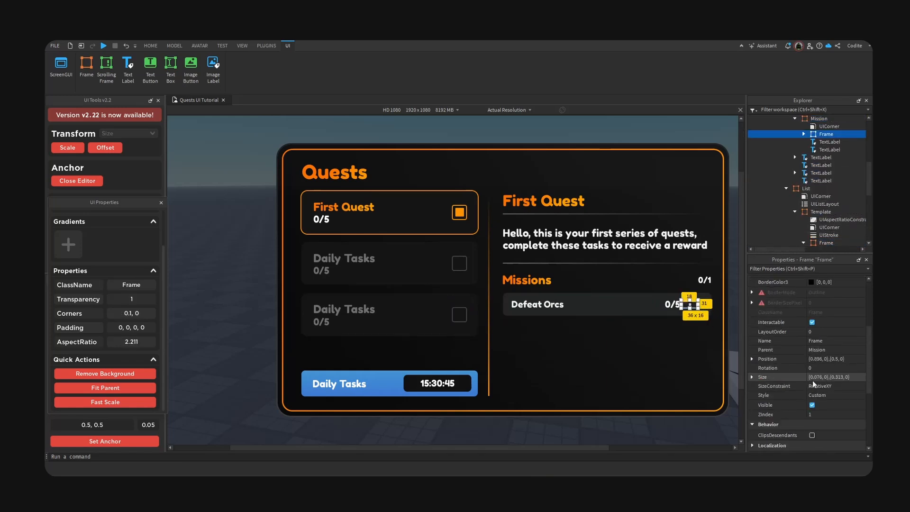
drag(697, 309, 696, 314)
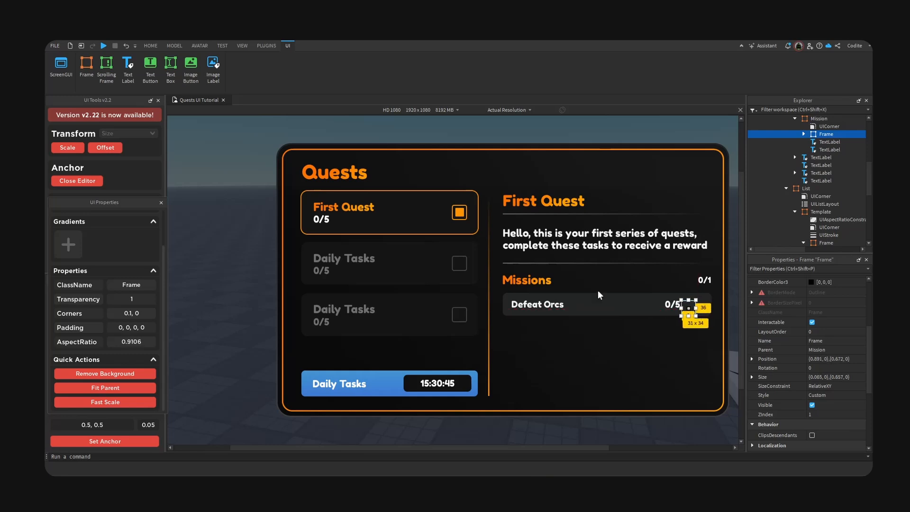
- Convert the Mission checkbox frame's size to offset and set both its width and height to 25 pixels
click(116, 149)
click(751, 377)
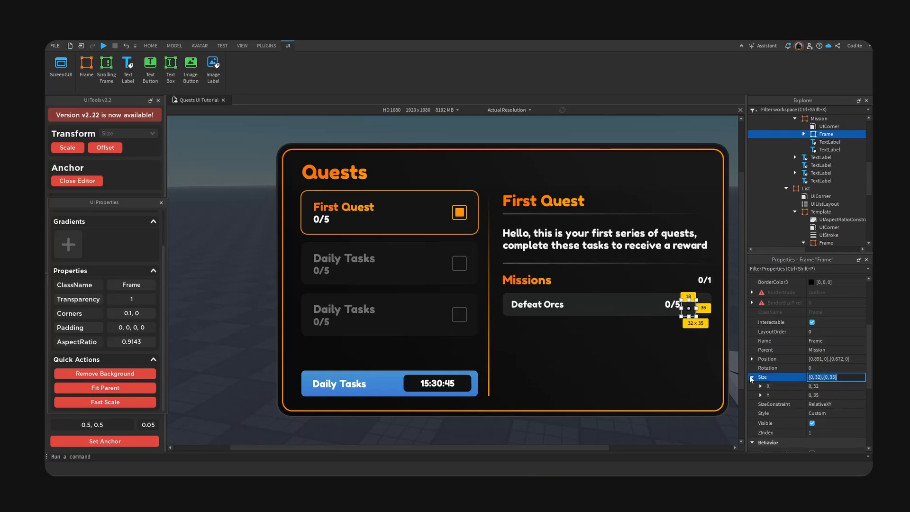
click(847, 386)
key(BackSpace)
key(BackSpace)
text(25)
click(851, 393)
key(BackSpace)
key(BackSpace)
text(25)
key(Return)
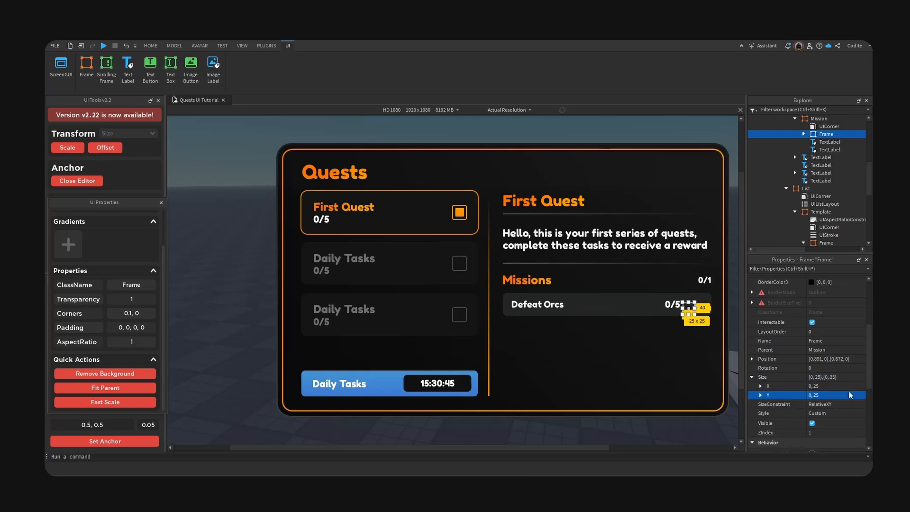
- Center the checkbox within the Mission frame, convert its size back to scale and try a background transparency of 0
click(111, 442)
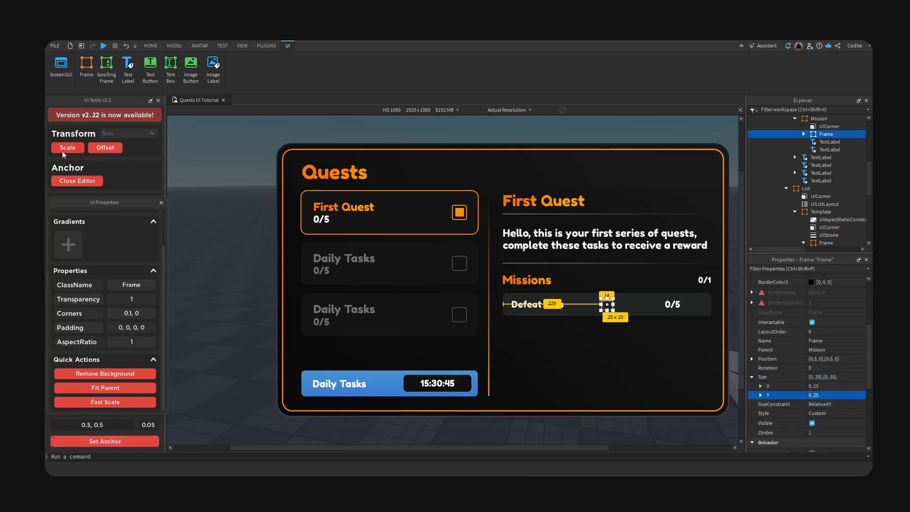
click(65, 149)
scroll(846, 378, up, 3)
click(836, 330)
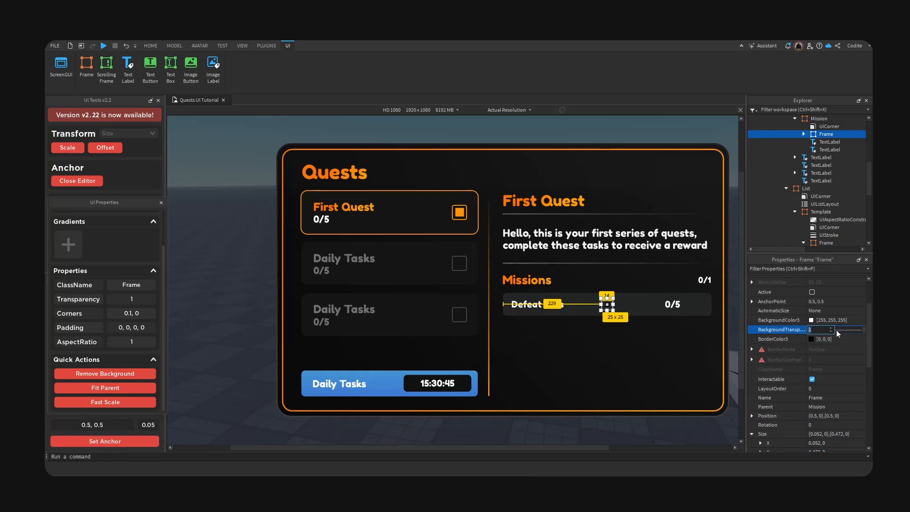
text(0)
key(Return)
- Place the checkbox at the right end of the Mission row with the 0/5 counter beside it, and collapse the Mission frame's children
drag(606, 305, 678, 304)
click(686, 327)
click(707, 304)
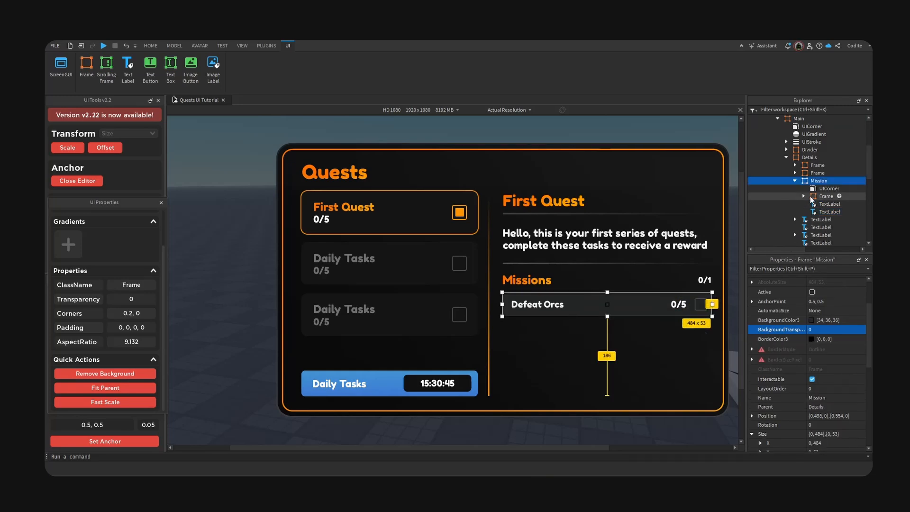
click(795, 180)
click(817, 165)
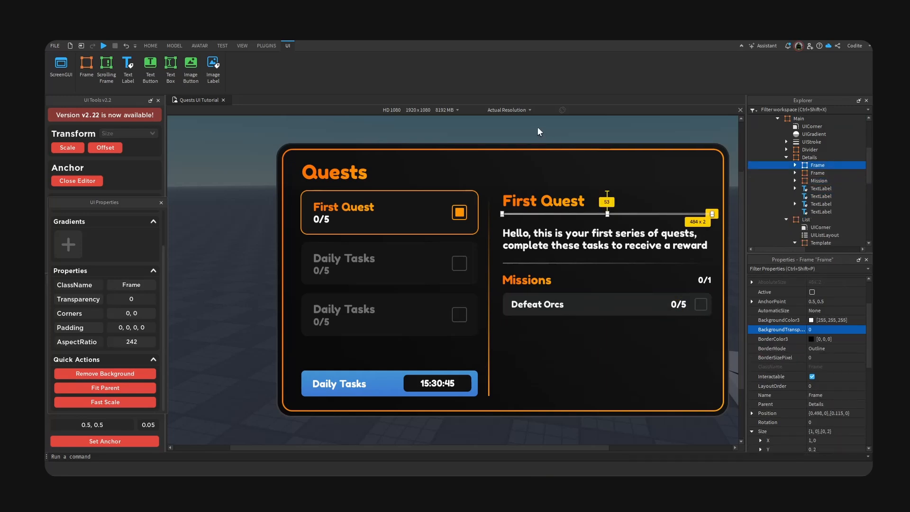
- Fit the preview to the window and examine the Details frame's dividers, Mission frame and text labels
click(509, 109)
click(502, 138)
click(654, 149)
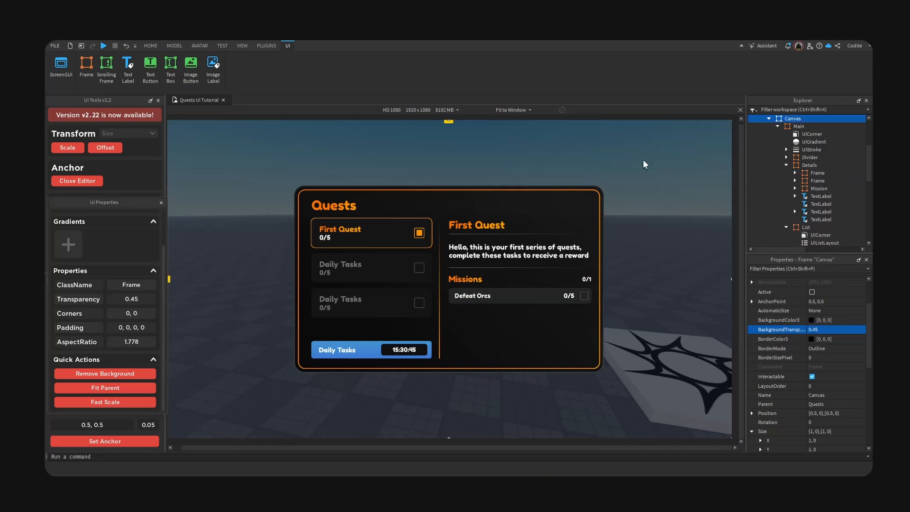
click(485, 266)
shift+click(491, 240)
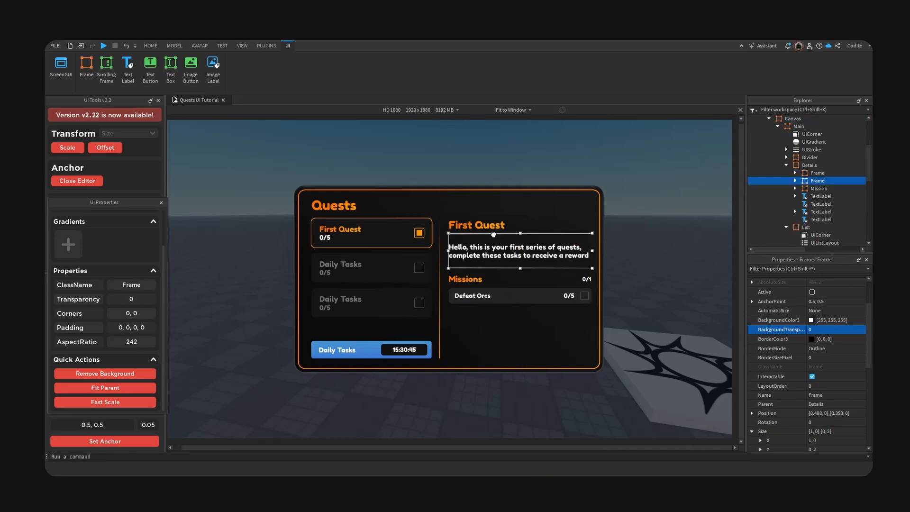
click(810, 166)
ctrl+click(812, 173)
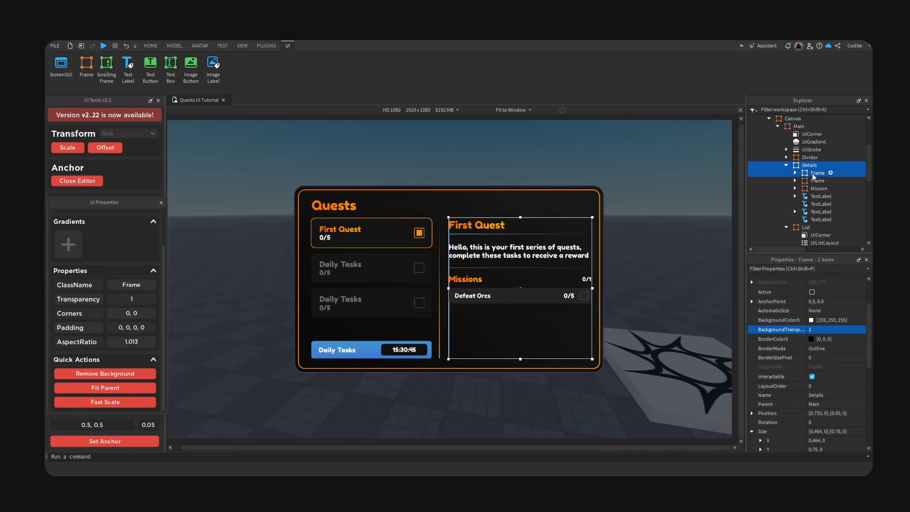
ctrl+click(812, 180)
ctrl+click(813, 189)
ctrl+click(814, 197)
ctrl+click(818, 204)
ctrl+click(817, 212)
ctrl+click(817, 219)
click(701, 169)
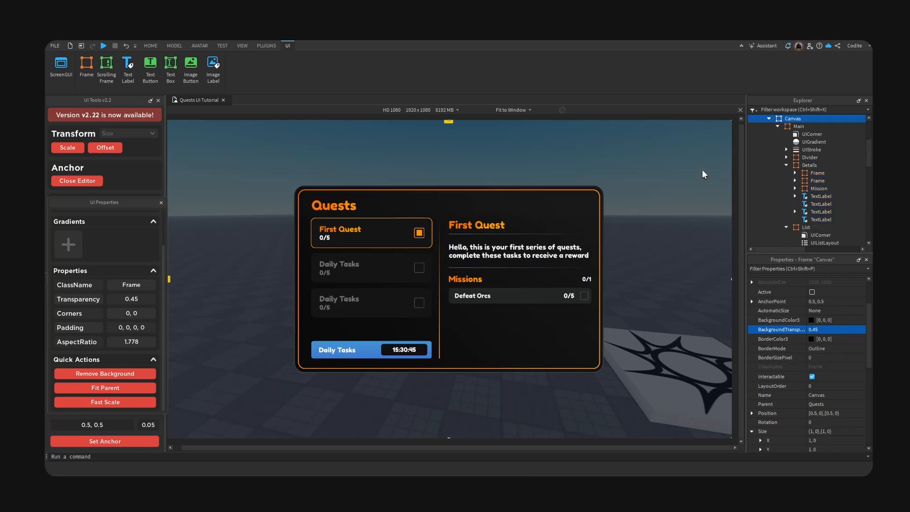
- Preview the Quests UI on an iPhone 5 at actual resolution
scroll(828, 175, up, 4)
click(450, 110)
click(423, 143)
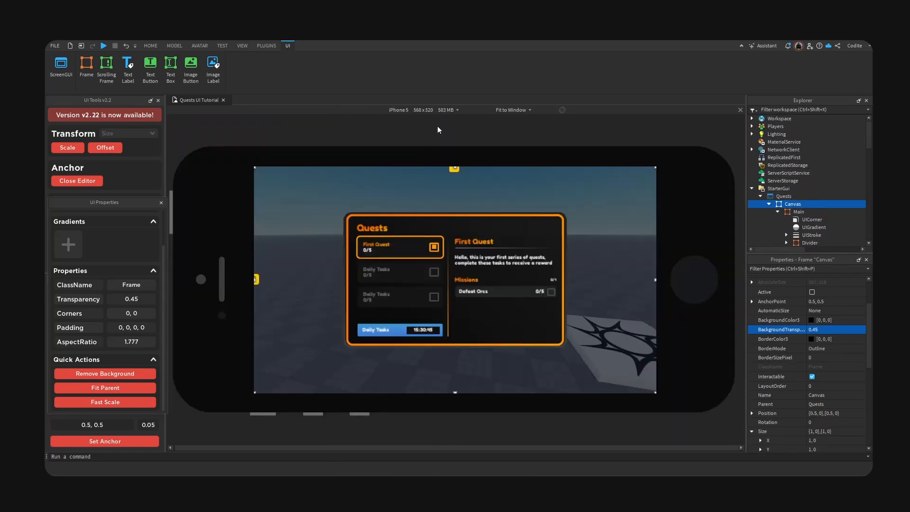
click(525, 110)
click(509, 129)
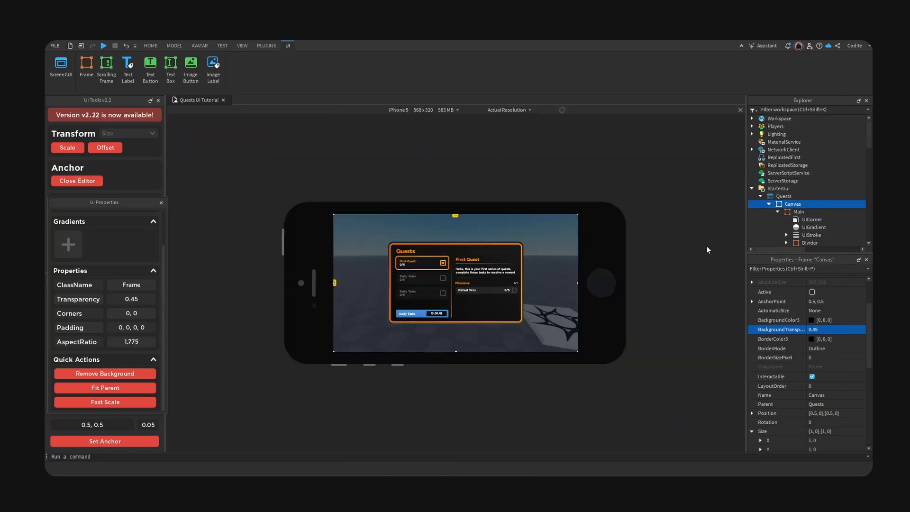
- Select the Quests ScreenGui and check its layout on a Samsung Tab A (2015) tablet
click(783, 196)
click(426, 110)
click(405, 335)
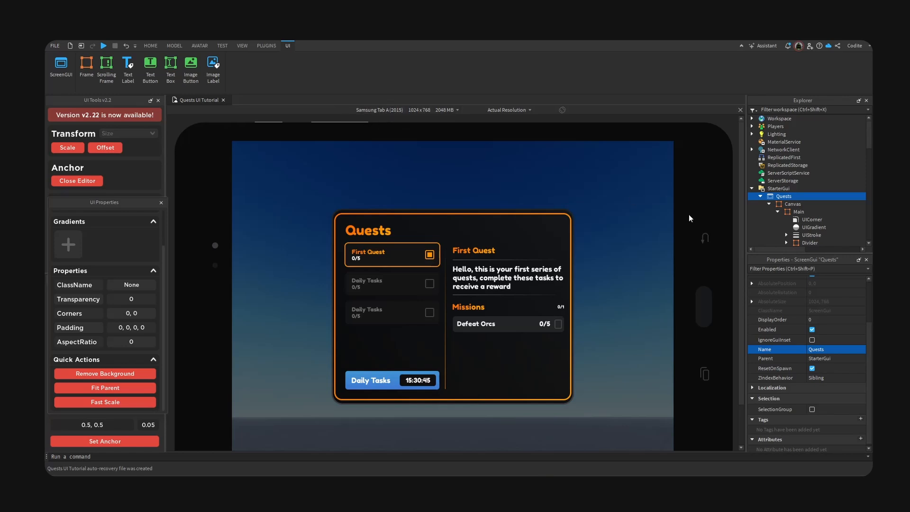
scroll(743, 225, down, 2)
drag(748, 241, 763, 266)
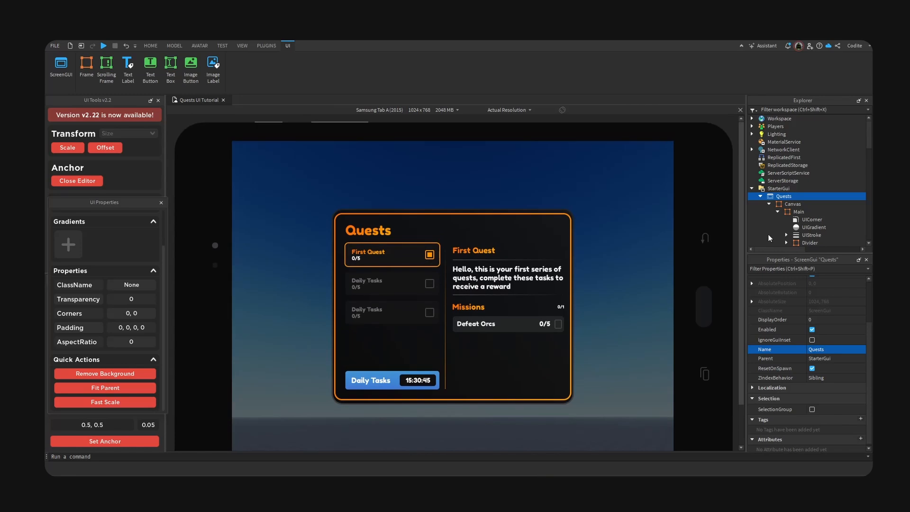
scroll(451, 168, down, 1)
- Return the preview device to HD 1080 and fit the view to the window
click(379, 110)
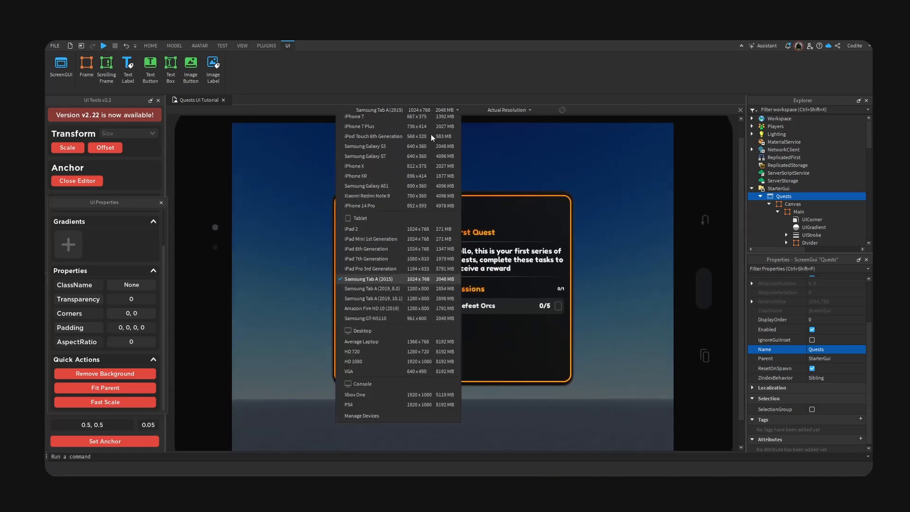
scroll(431, 356, down, 3)
click(431, 355)
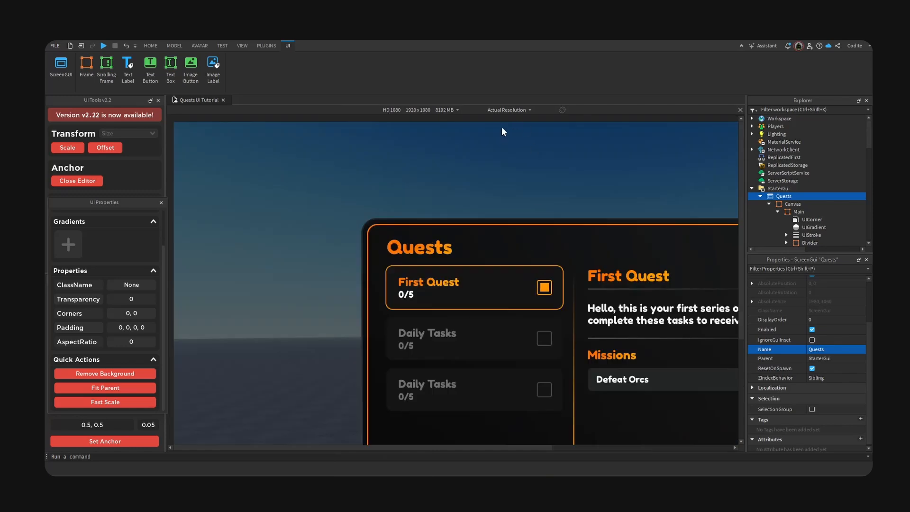
click(509, 109)
click(499, 141)
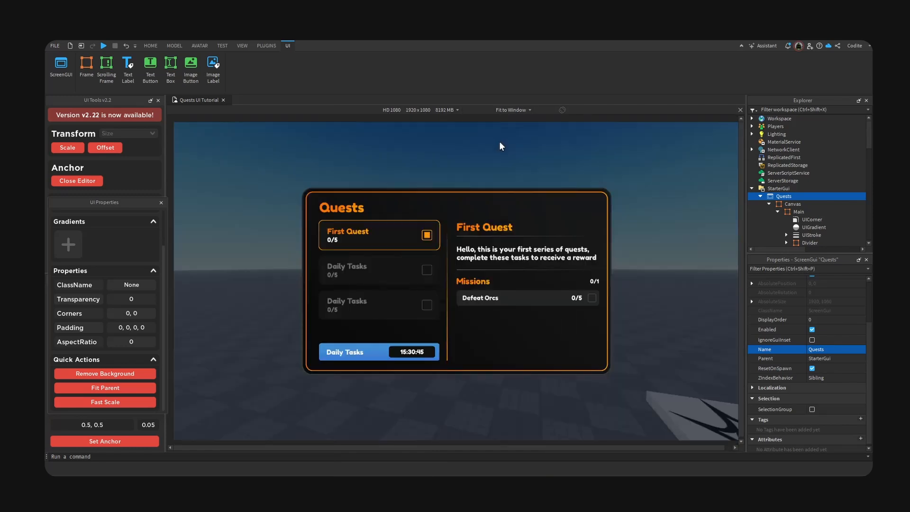